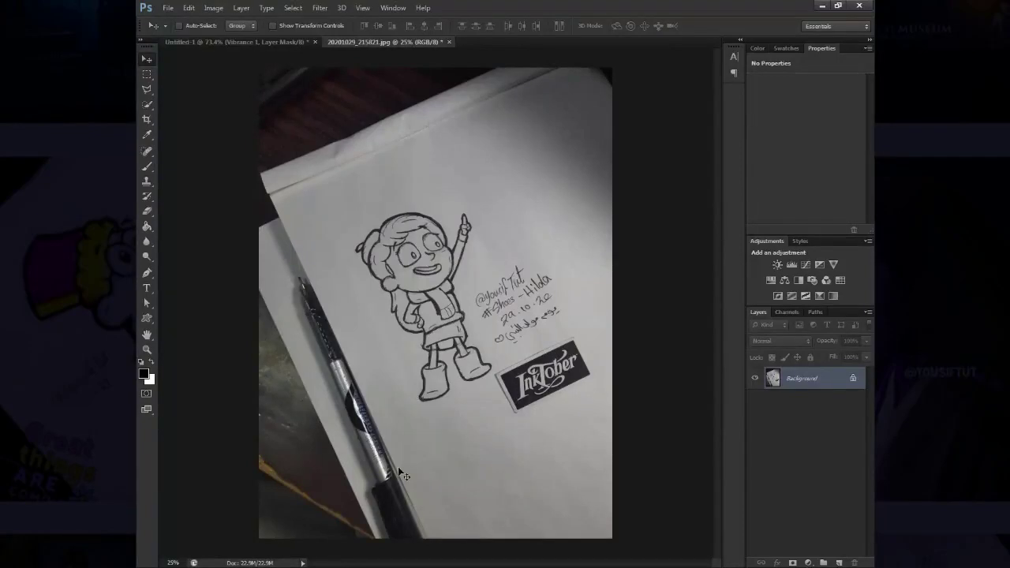
Make the photo high-contrast black-and-white with Gradient Map and Levels, then stamp visible layers
left_click(820, 297)
left_click(792, 264)
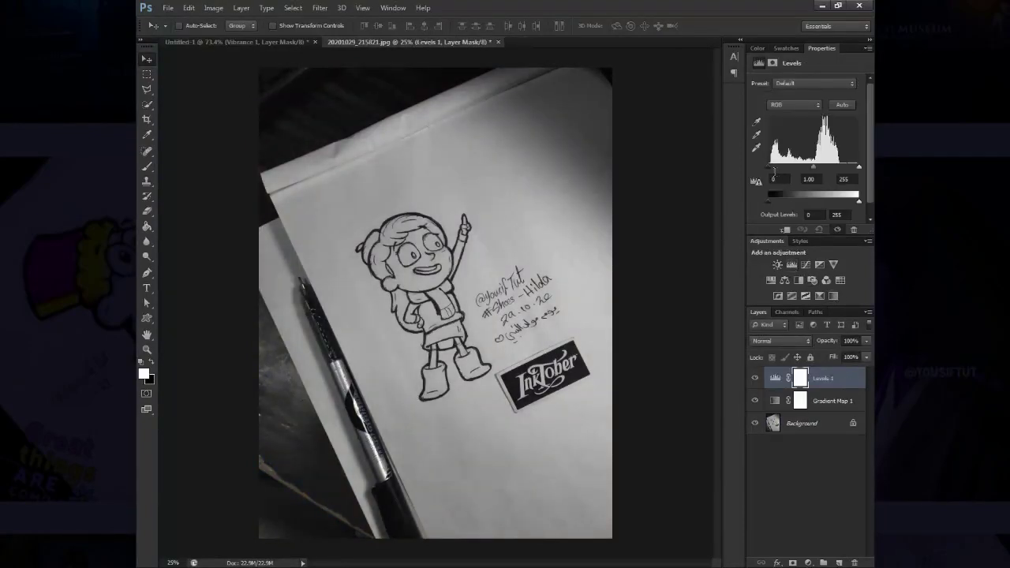
left_click_drag(771, 168, 781, 167)
left_click_drag(859, 168, 821, 167)
key("ctrl+shift+alt+e")
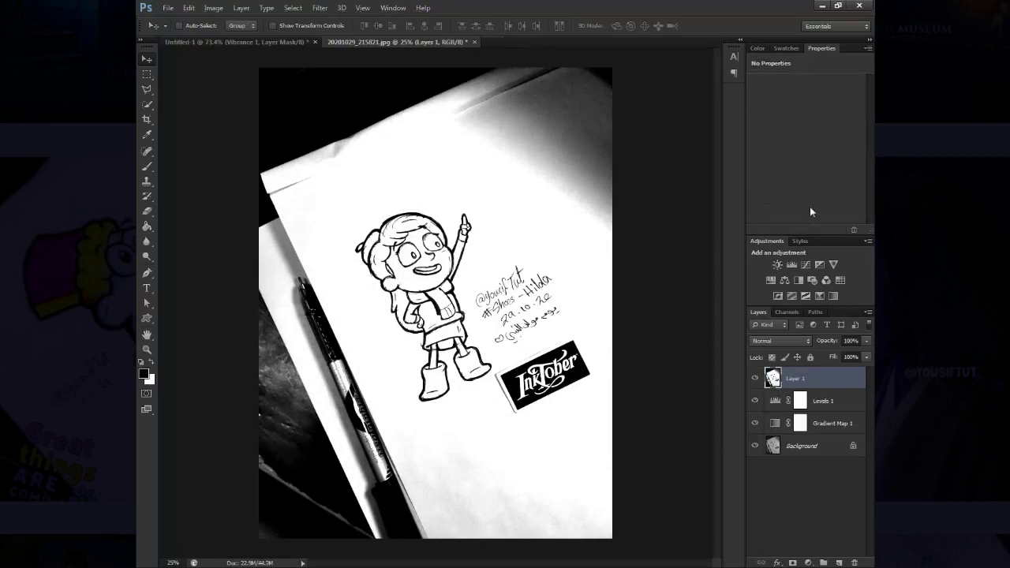
Resize the image to a height of 2200 px (1650×2200)
left_click(213, 8)
left_click(268, 89)
type("2200")
key("Return")
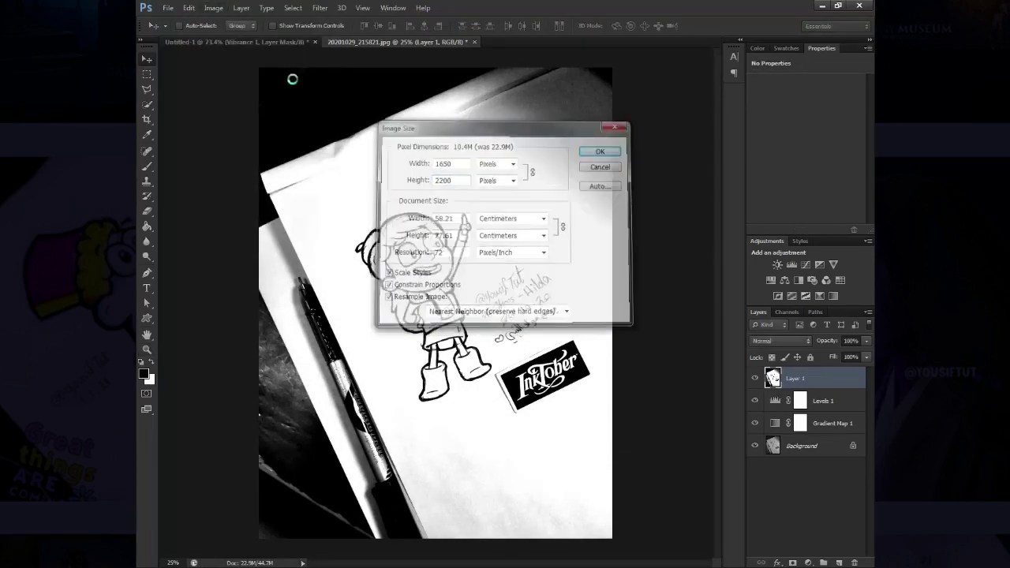
key("z")
key("ctrl+plus")
key("ctrl+plus")
Drag a rectangular selection of Hilda from Untitled-1 into the sketch as a reference
key("ctrl+Tab")
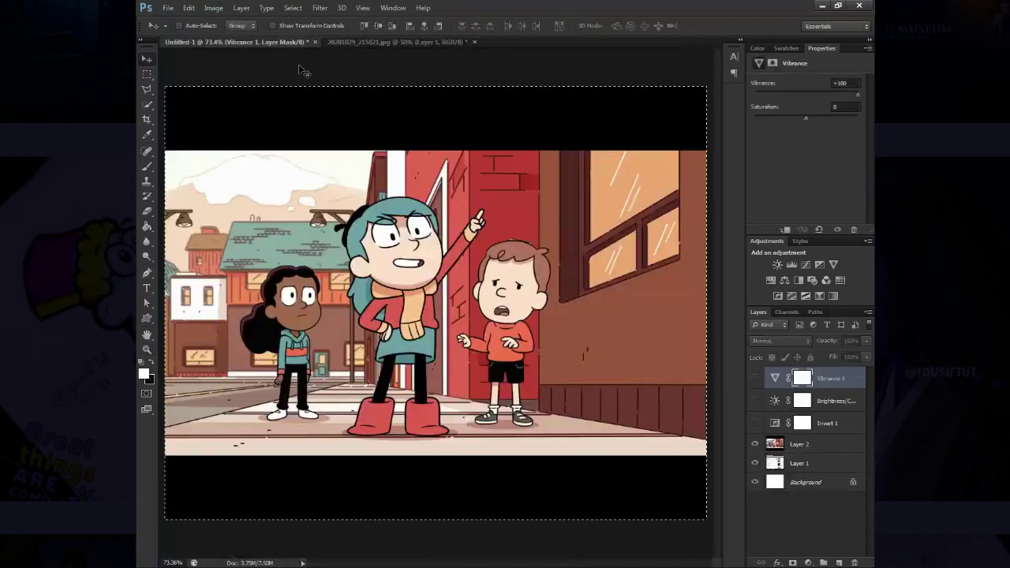
key("m")
left_click_drag(326, 175, 495, 433)
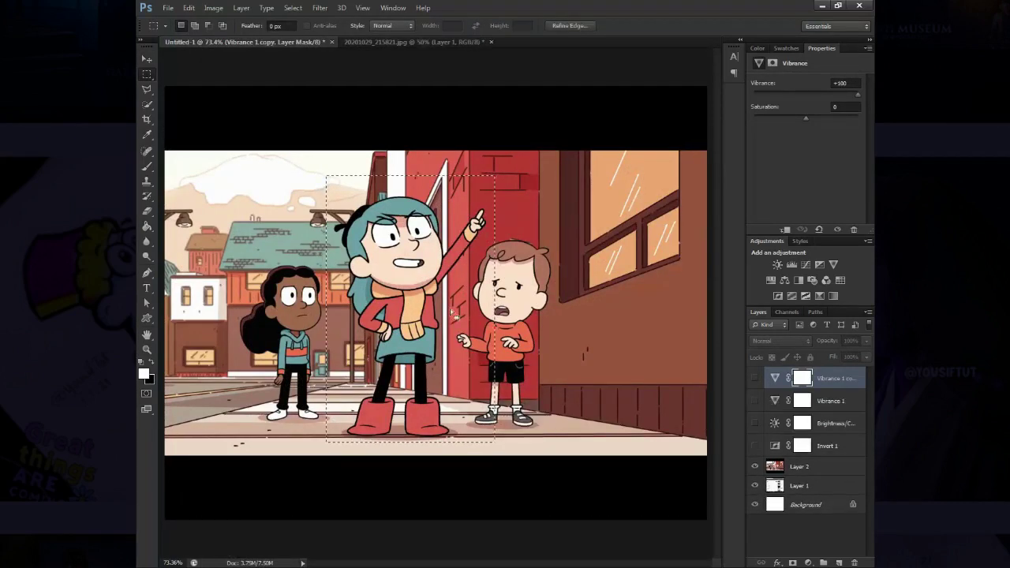
key("v")
left_click(800, 444)
left_click_drag(410, 316, 456, 229)
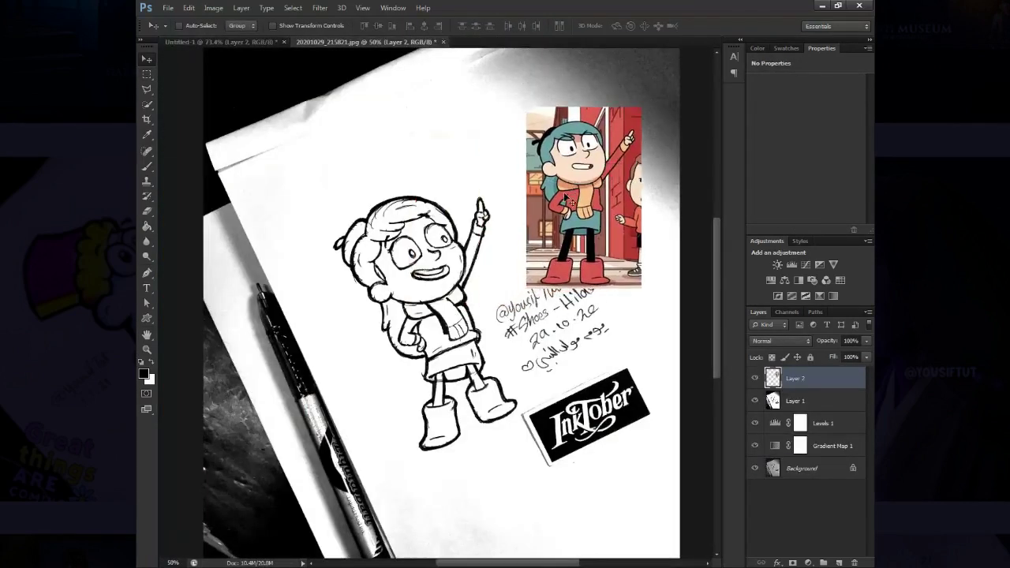
key("z")
left_click_drag(379, 221, 446, 293)
Start a Pen shape for the hair along the cheek at 30% opacity
key("p")
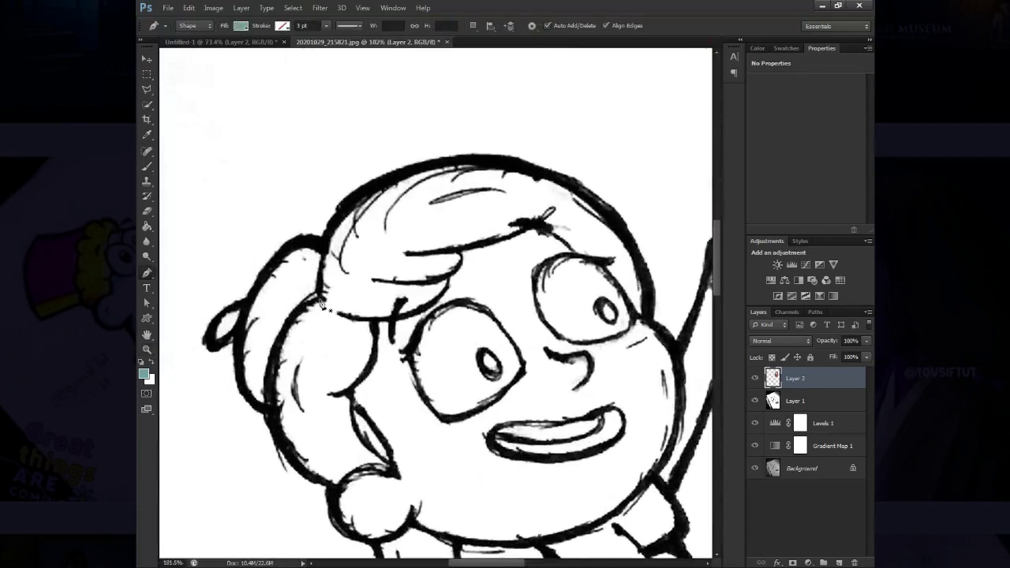
left_click(320, 298)
left_click_drag(280, 447, 307, 473)
left_click(320, 482)
left_click(335, 489)
left_click(367, 471)
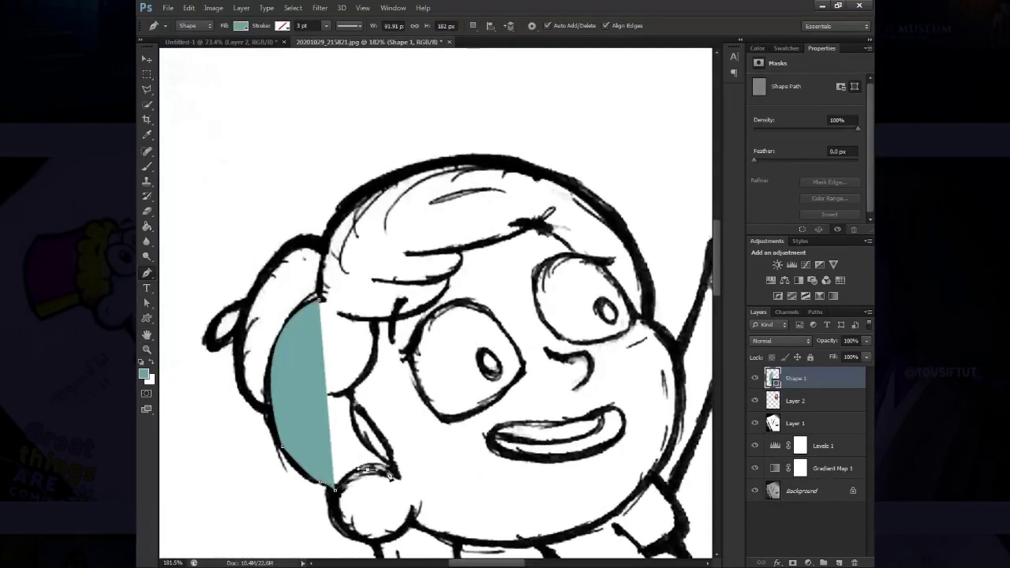
key("3")
Continue the hair outline up along the lock of hair
left_click(392, 469)
left_click(368, 419)
left_click(346, 394)
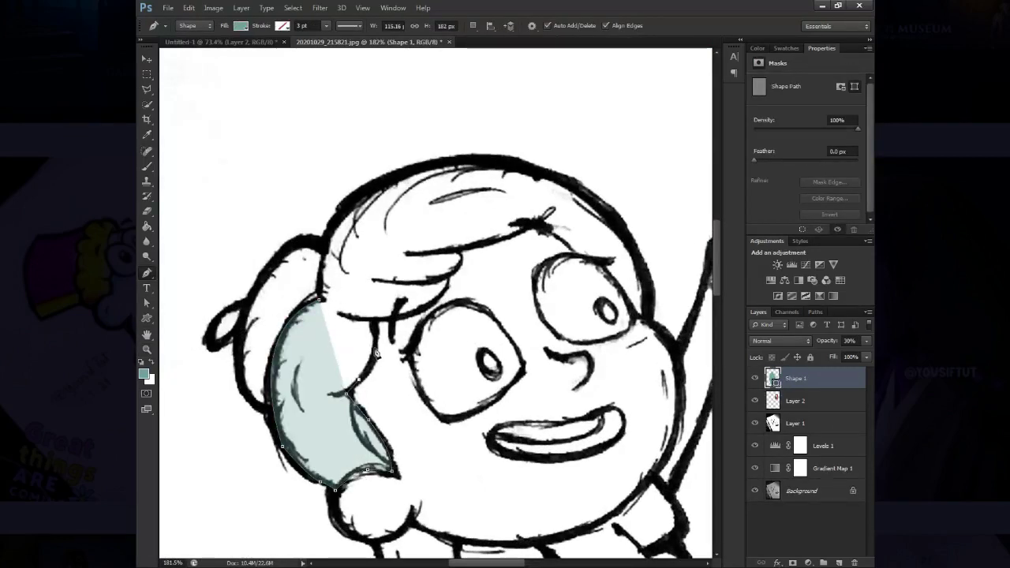
left_click(359, 379)
left_click_drag(376, 320, 377, 270)
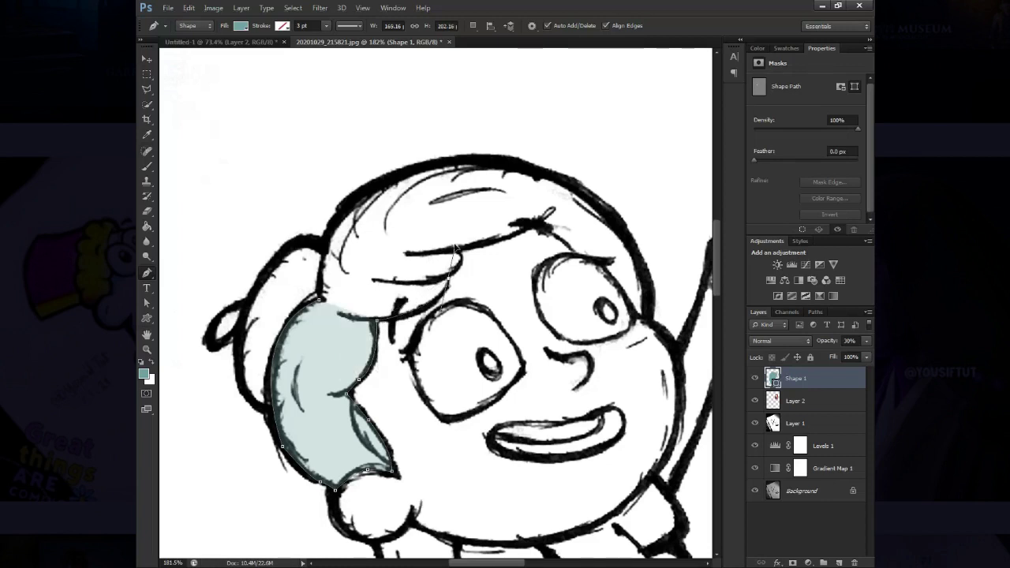
left_click(449, 283)
scroll(450, 281, "up", 1)
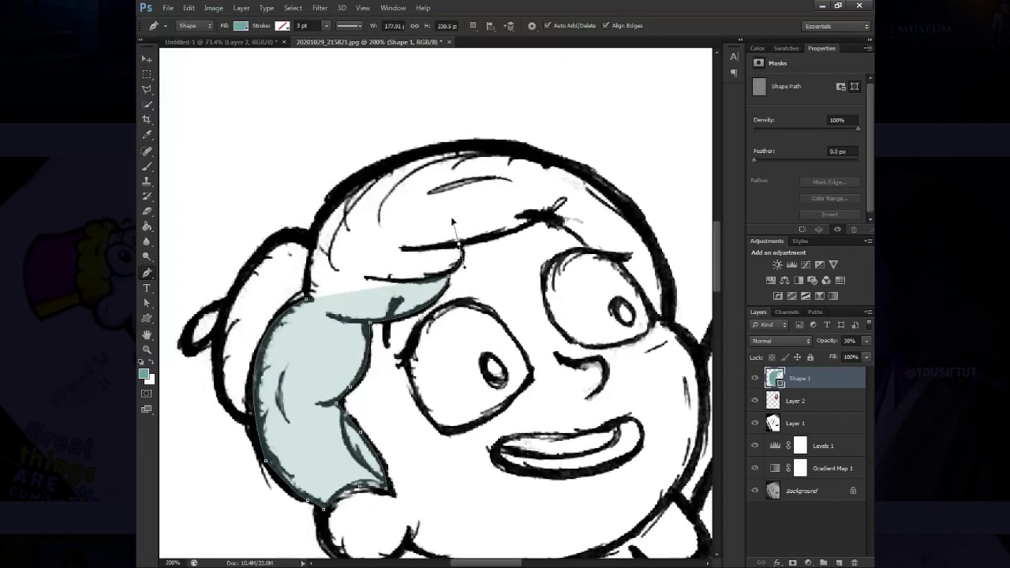
Trace the hair shape across the forehead and around the top of the head
left_click(459, 244)
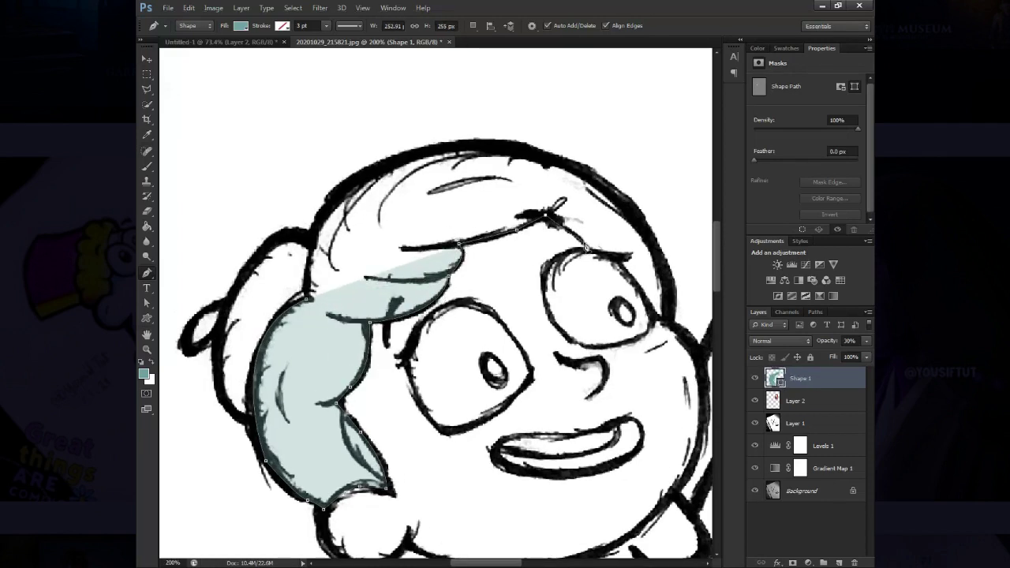
left_click(547, 216)
left_click(666, 324)
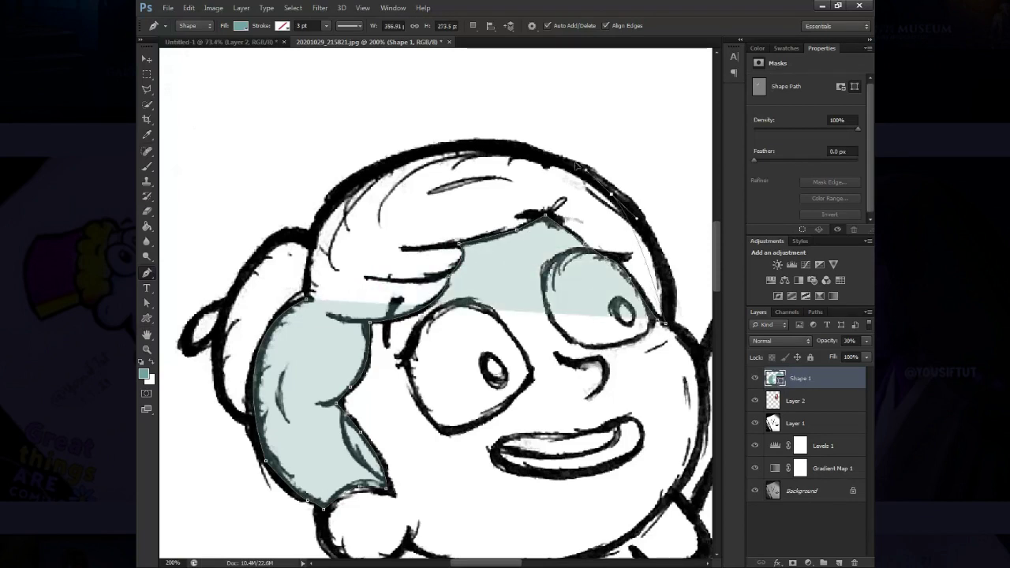
left_click_drag(612, 193, 542, 142)
left_click_drag(367, 180, 298, 229)
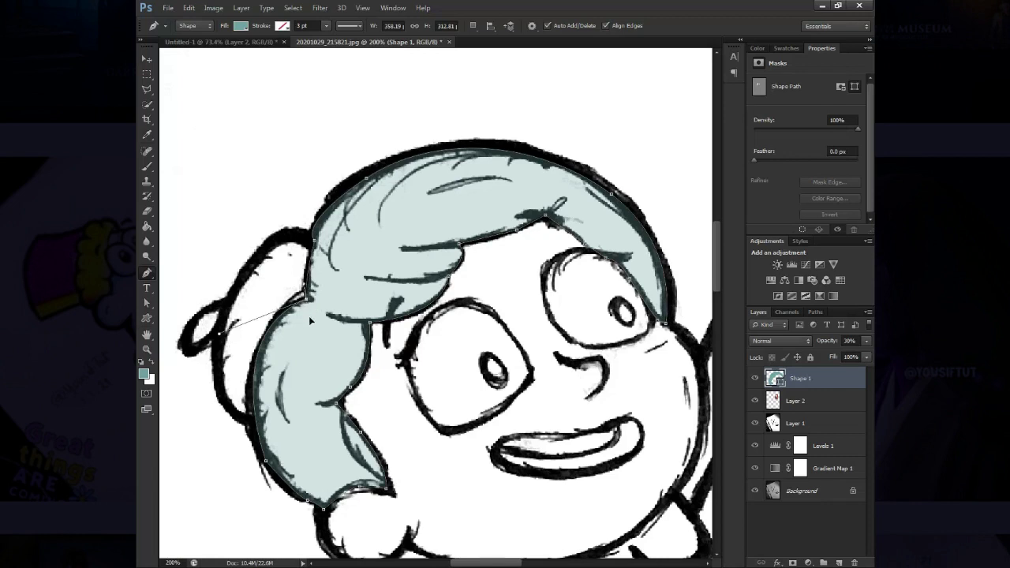
left_click_drag(322, 182, 341, 226)
Trace the hanging lock around the hand as a second 30%-opacity shape
left_click(326, 279)
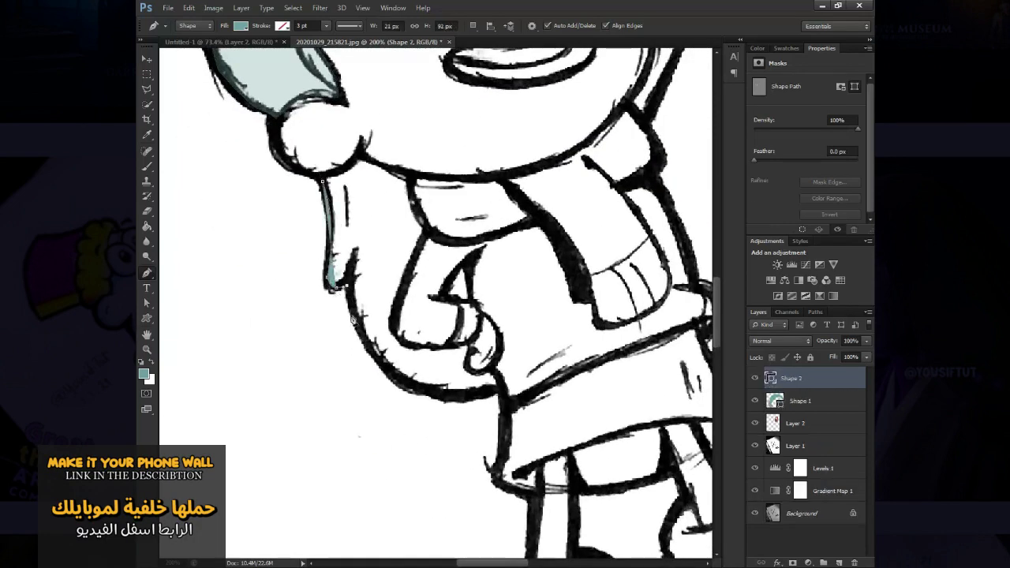
left_click_drag(382, 360, 411, 379)
left_click(455, 398)
left_click(499, 390)
key("3")
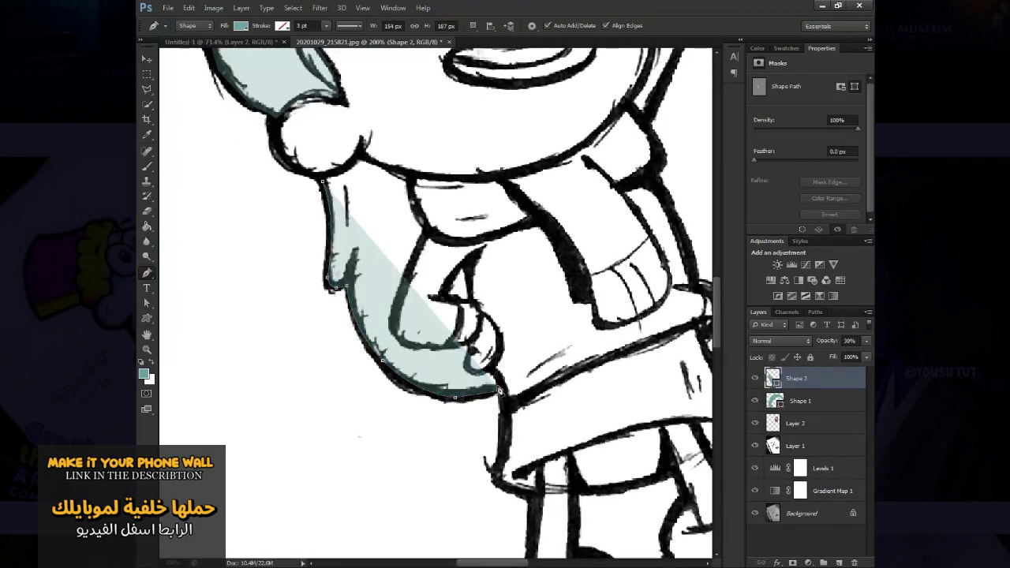
left_click_drag(363, 149, 427, 170)
left_click(322, 181)
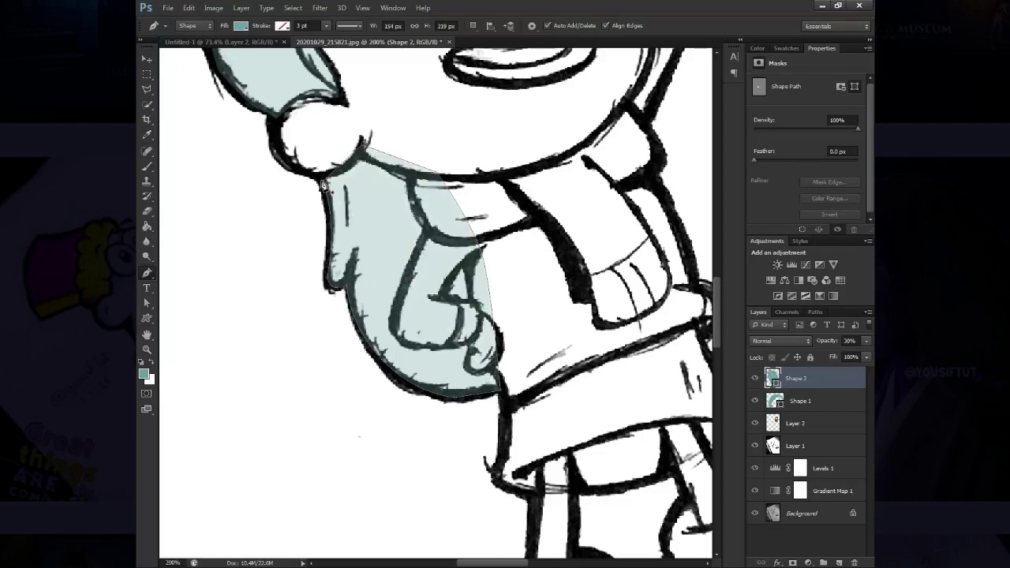
key("z")
left_click(336, 142)
Start a new Pen shape along the left edge of the scarf
key("p")
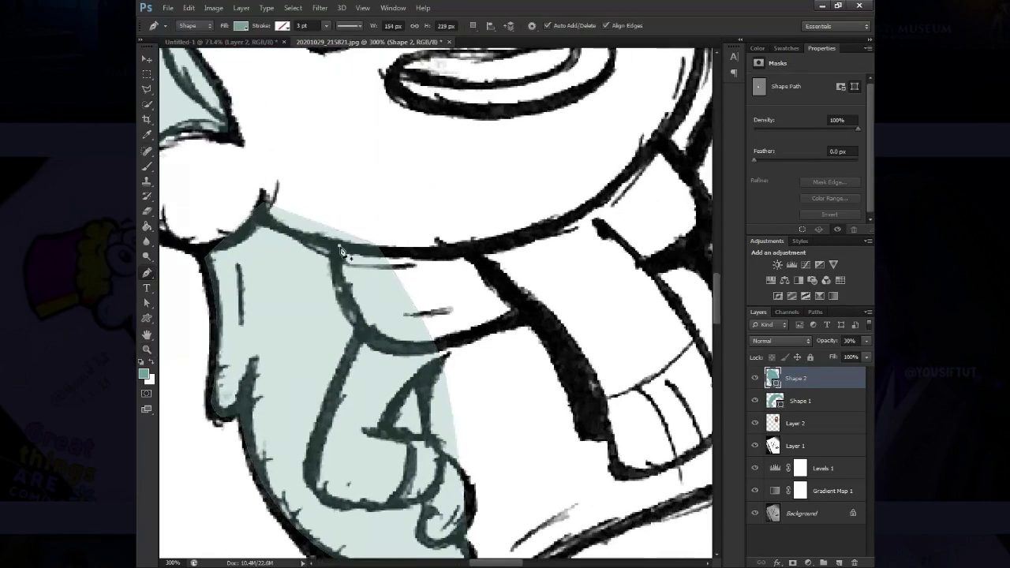
left_click(467, 335)
left_click(529, 315)
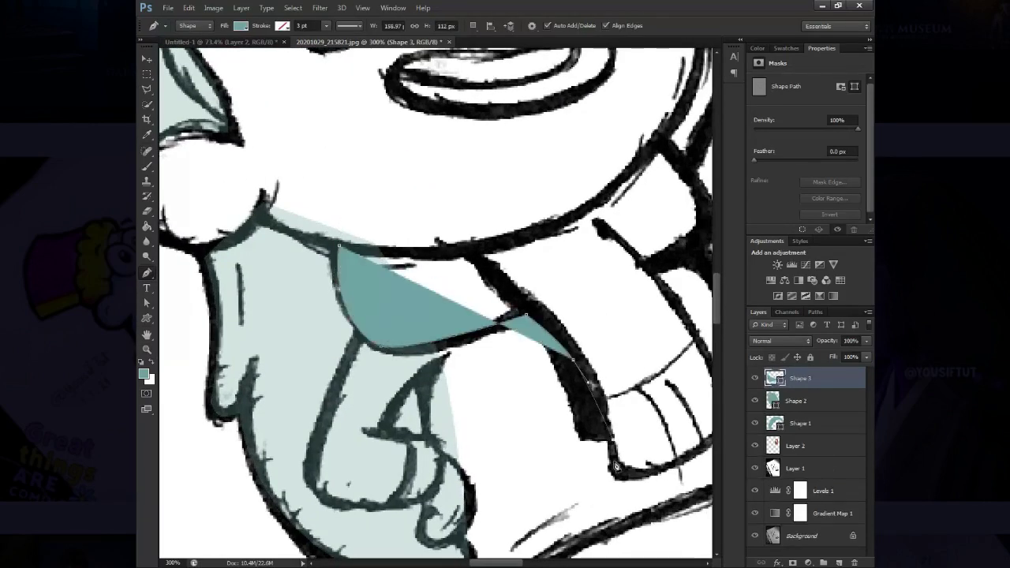
left_click(576, 359)
left_click(618, 468)
left_click_drag(618, 468, 527, 457)
Trace the scarf's right and top edges and close the shape at 30% opacity
left_click(637, 401)
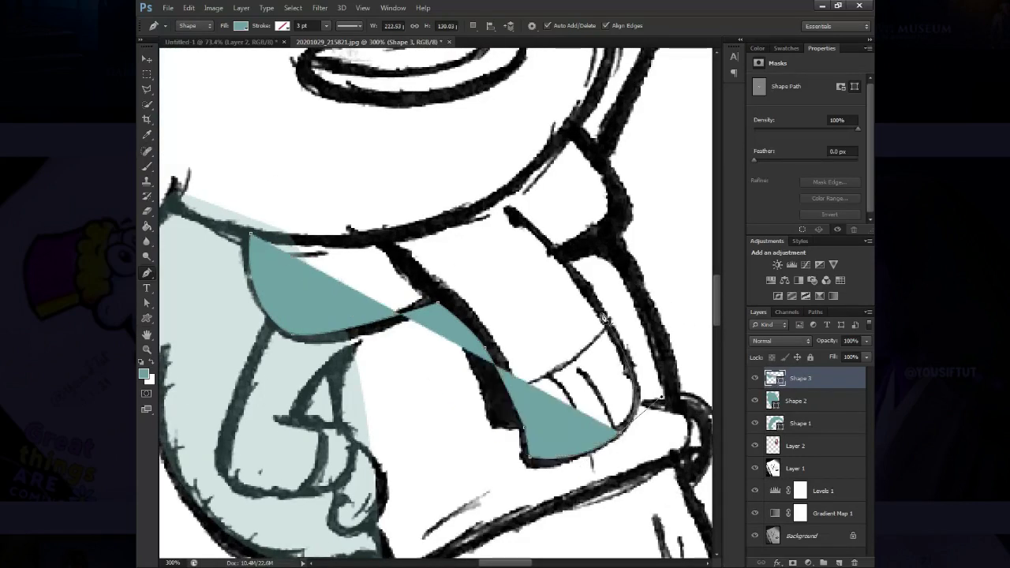
left_click(566, 257)
left_click(623, 226)
left_click(598, 163)
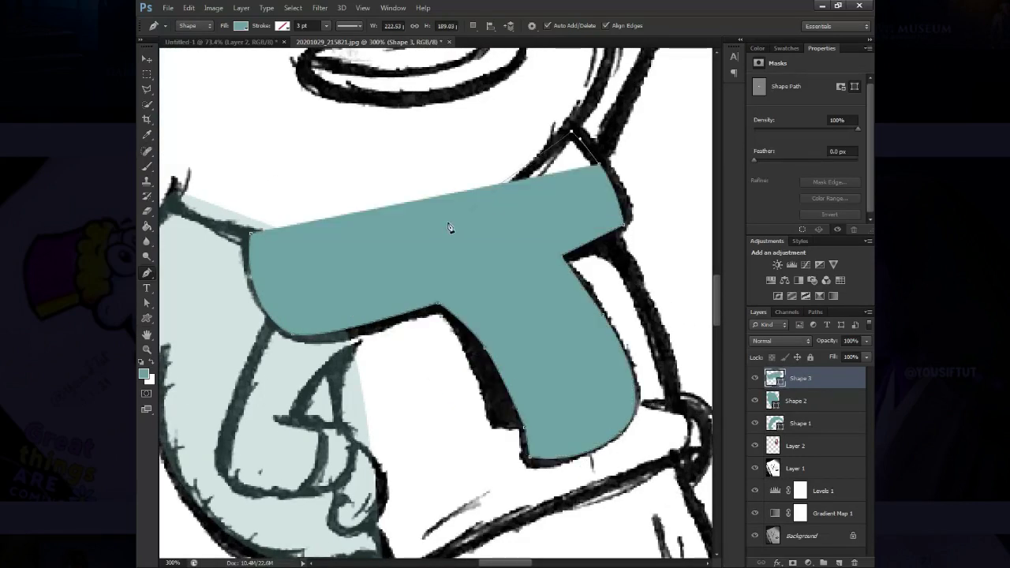
key("3")
left_click(252, 238)
Fill the scarf shape with orange sampled from the Hilda reference
double_click(776, 379)
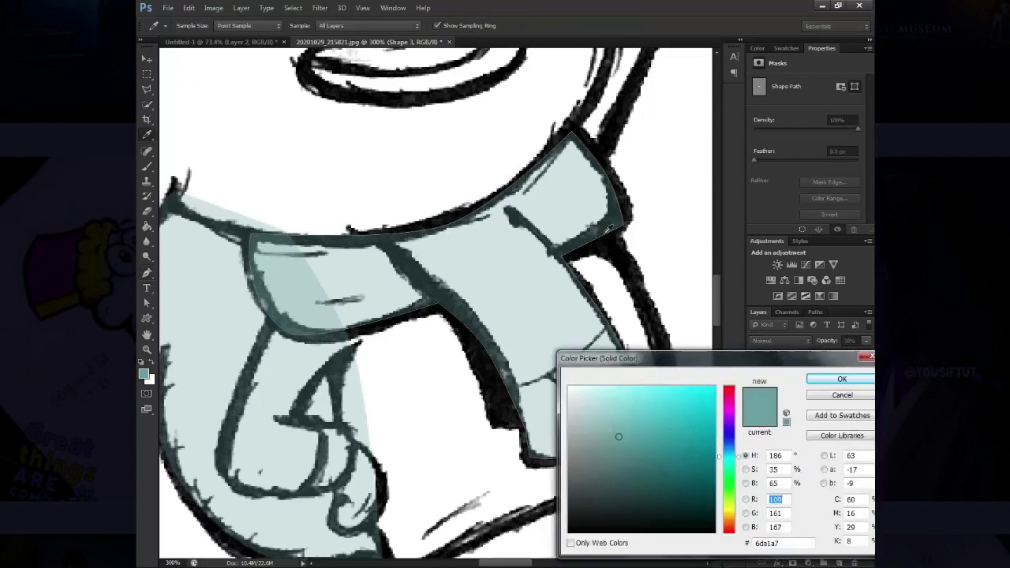
key("ctrl+0")
left_click(533, 217)
left_click(842, 379)
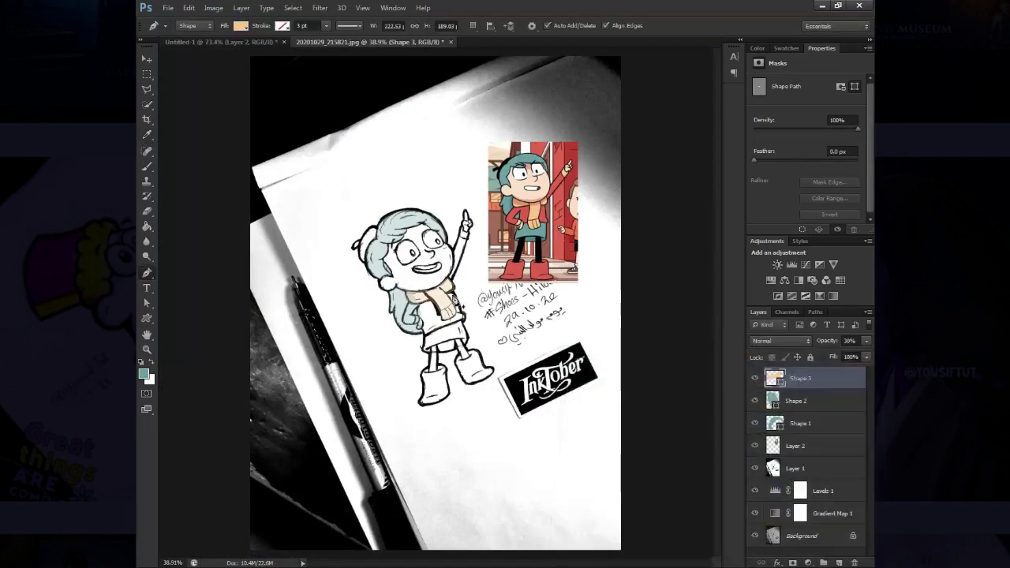
key("z")
left_click_drag(450, 296, 485, 296)
Merge the two hair shapes into one fully opaque Multiply layer
left_click(798, 401)
left_click(805, 423, "shift")
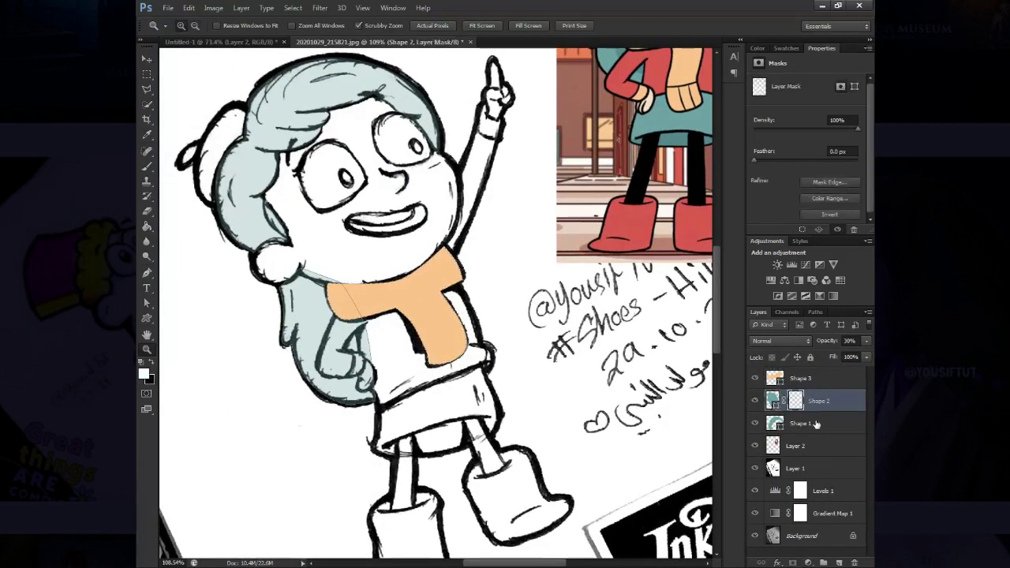
key("ctrl+e")
left_click(781, 340)
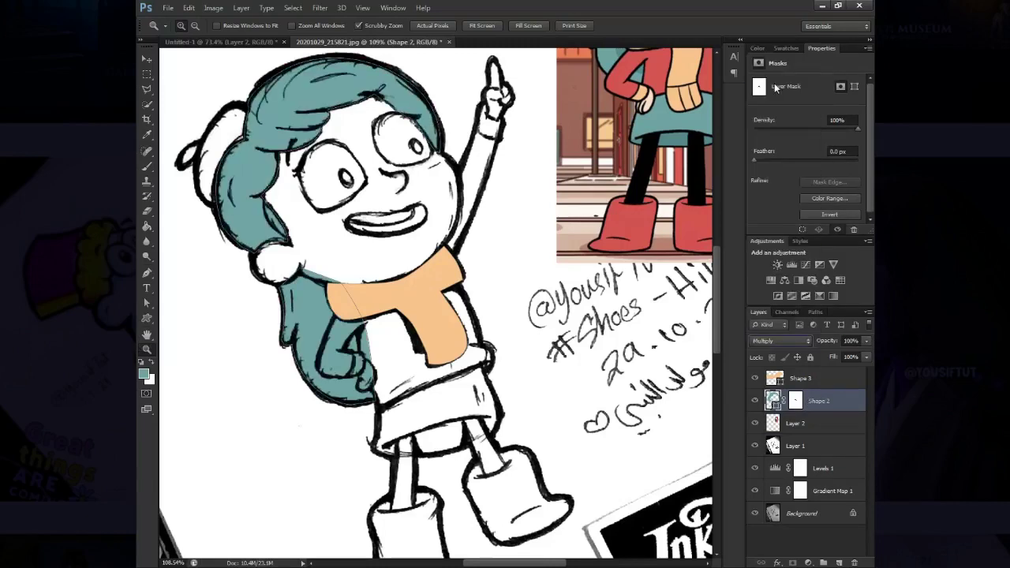
left_click(759, 80)
Set the scarf layer's blending mode to Multiply
left_click(801, 378)
left_click(781, 340)
left_click(759, 81)
left_click(370, 341)
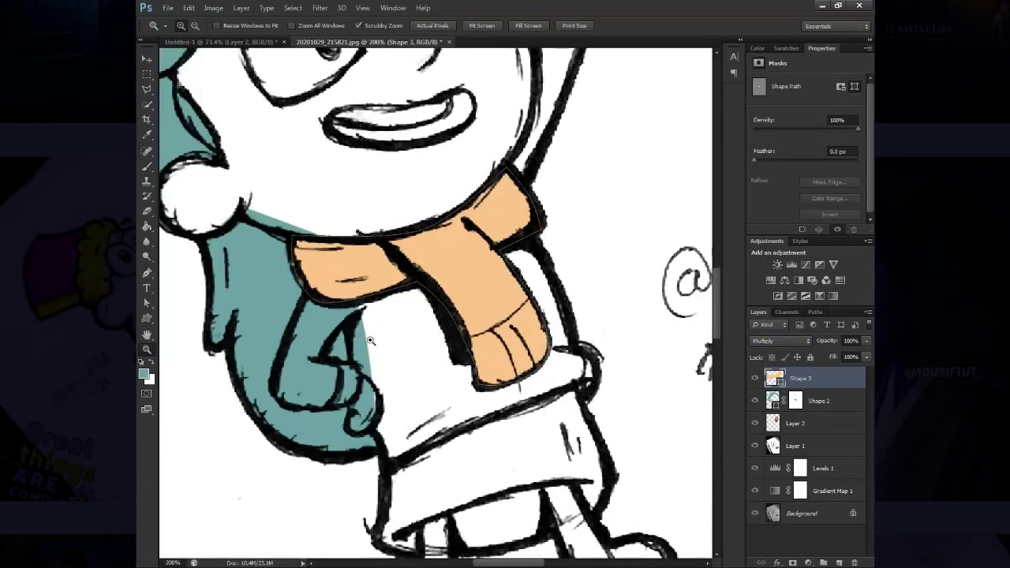
left_click(370, 340)
Begin a new Pen shape with two points near the hair lock
key("p")
left_click(276, 270)
left_click(234, 379)
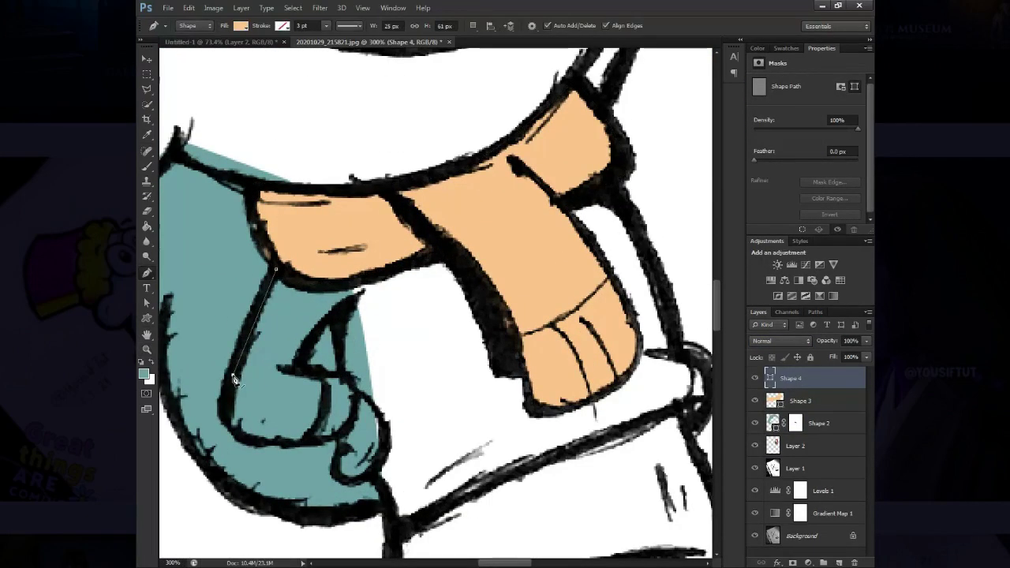
Add lower points to the new shape and set it to 30% opacity
left_click(319, 442)
left_click(345, 432)
key("3")
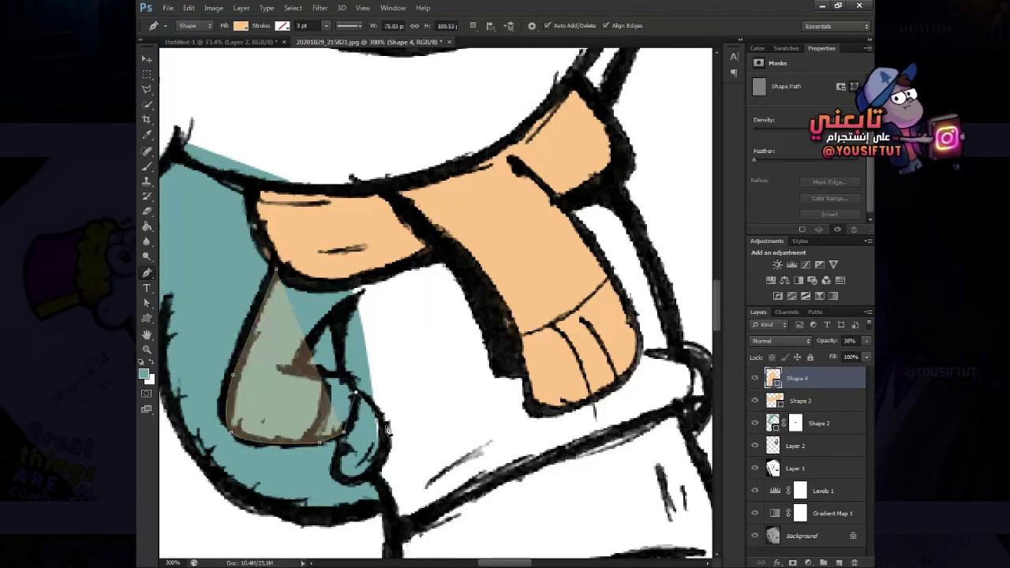
left_click(387, 425)
Extend the outline around the sweater body up to the collar and finish the shape
left_click(395, 513)
left_click(658, 411)
left_click_drag(658, 410, 547, 452)
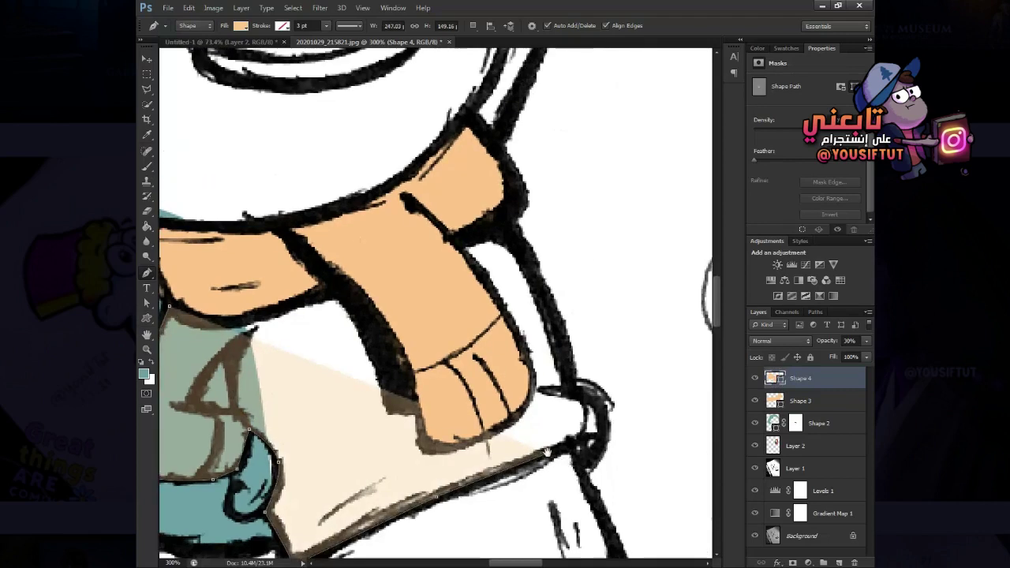
left_click(588, 384)
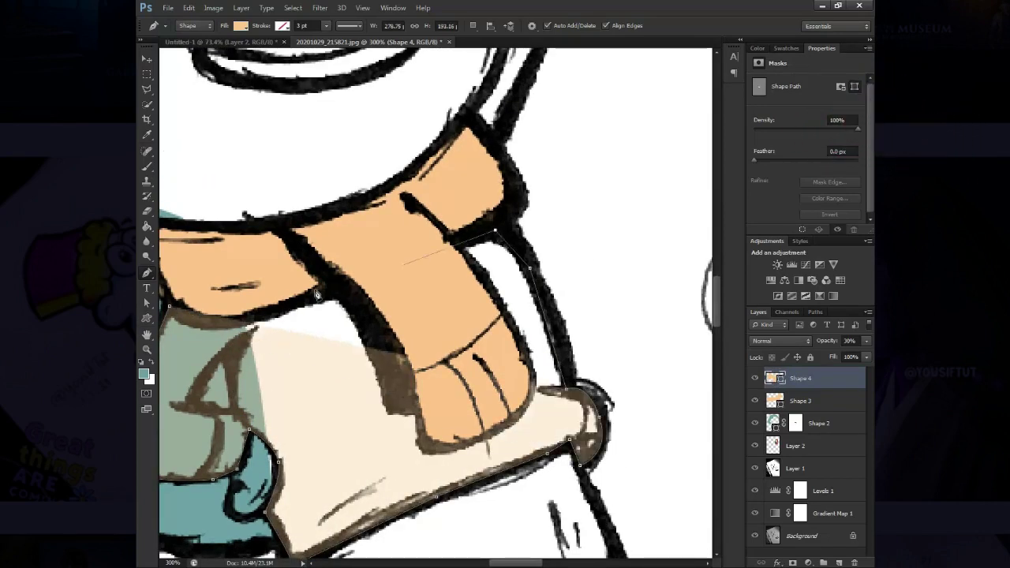
left_click(496, 232)
key("v")
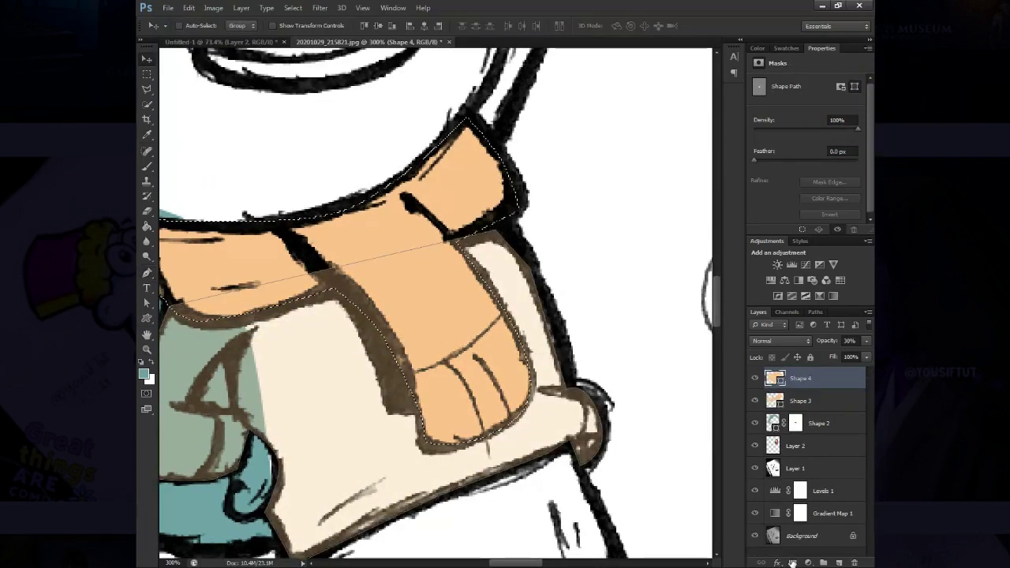
Give the sweater layer a mask, 100% opacity and Multiply blending
left_click(786, 376)
key("0")
left_click(780, 341)
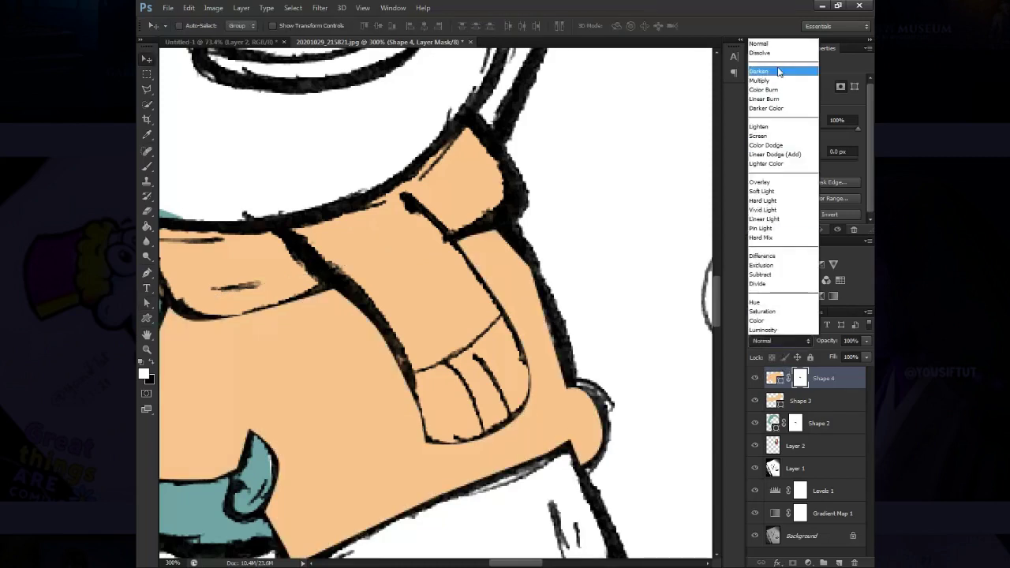
left_click(772, 72)
Fill the sweater's selection with black on the hair mask to hide overlapping teal
left_click(775, 379, "ctrl")
left_click(795, 424)
key("x")
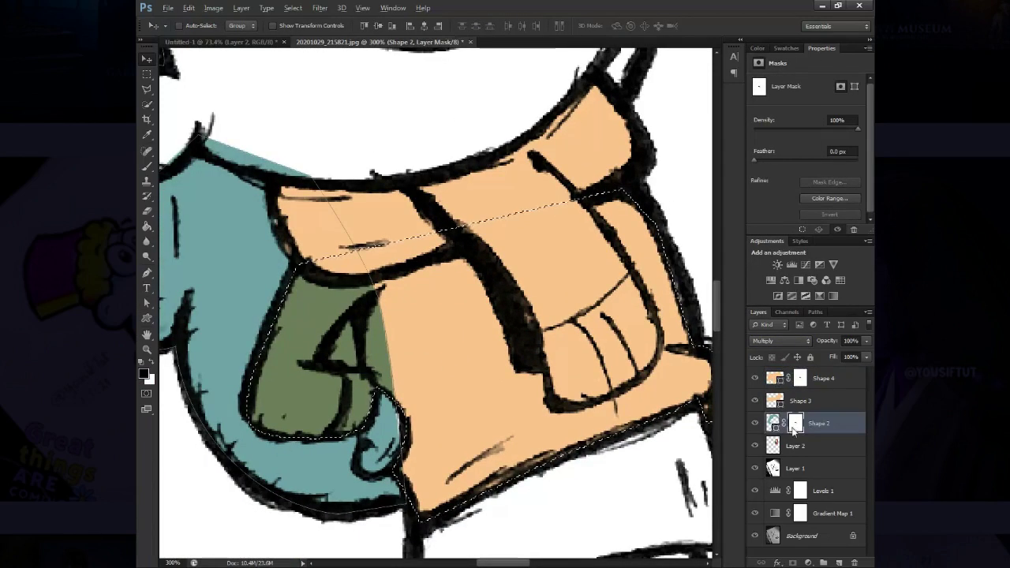
key("alt+BackSpace")
key("ctrl+d")
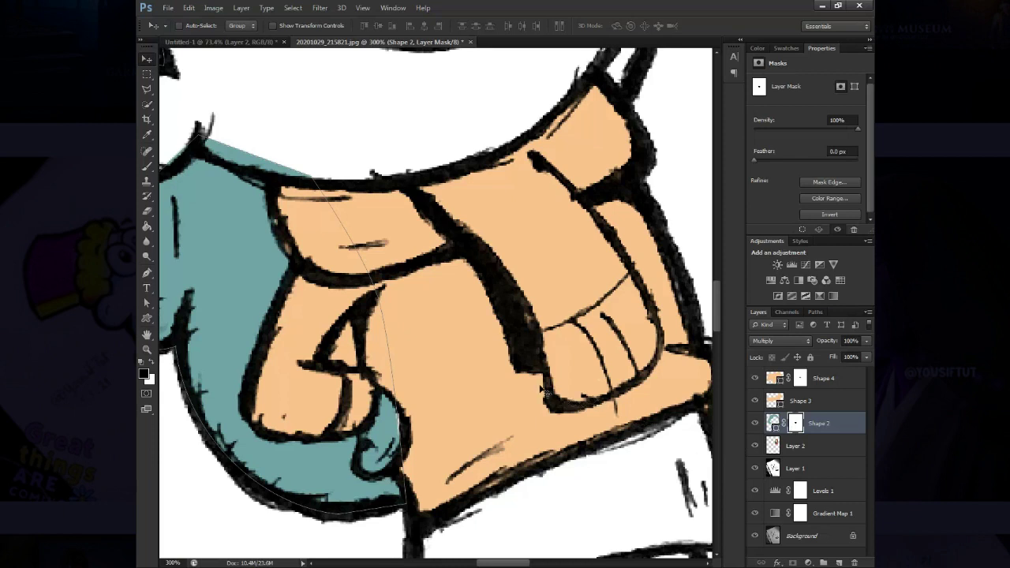
Cut a triangular gap between arm and body from the sweater using Subtract Front Shape
left_click(456, 375, "ctrl")
key("p")
left_click(472, 25)
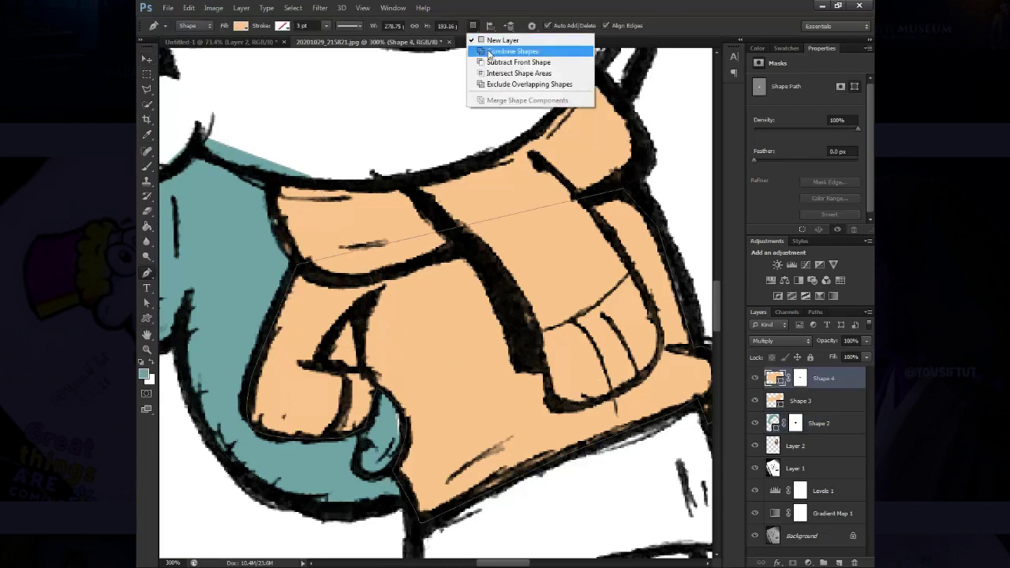
left_click(506, 49)
left_click(361, 309)
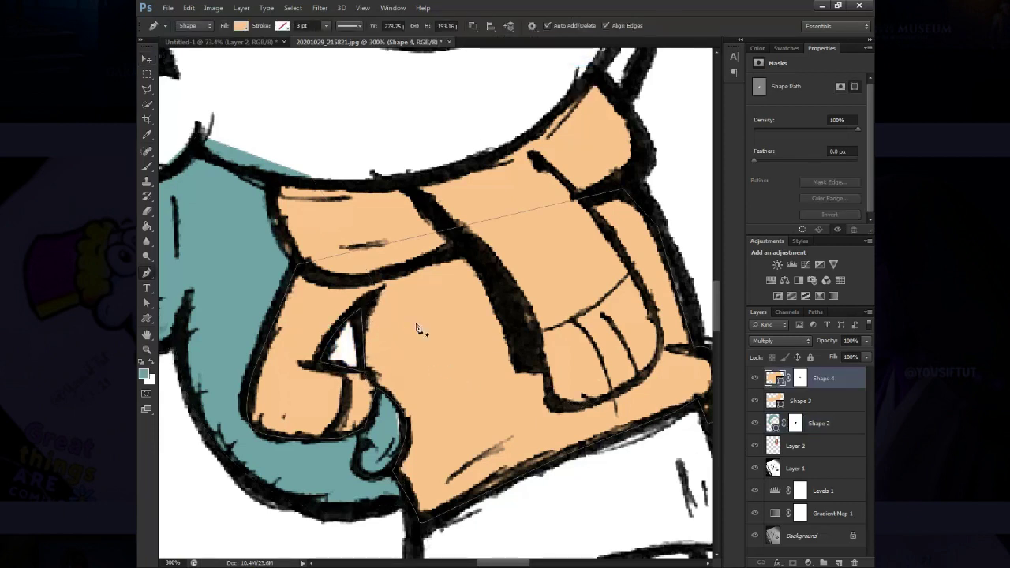
Fill the gap with white on the hair mask so teal hair shows through
left_click(796, 427)
key("l")
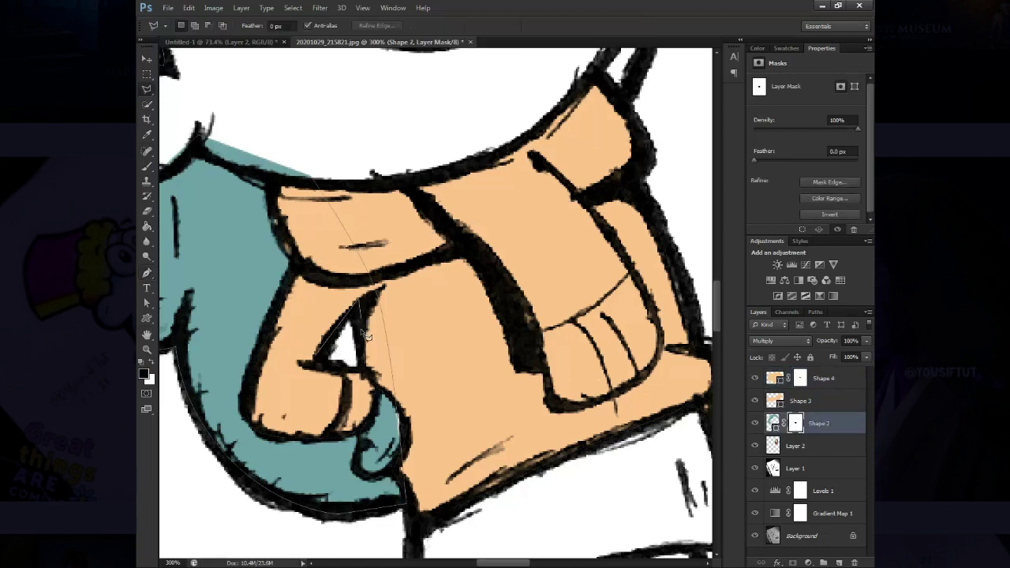
key("x")
key("alt+BackSpace")
key("ctrl+d")
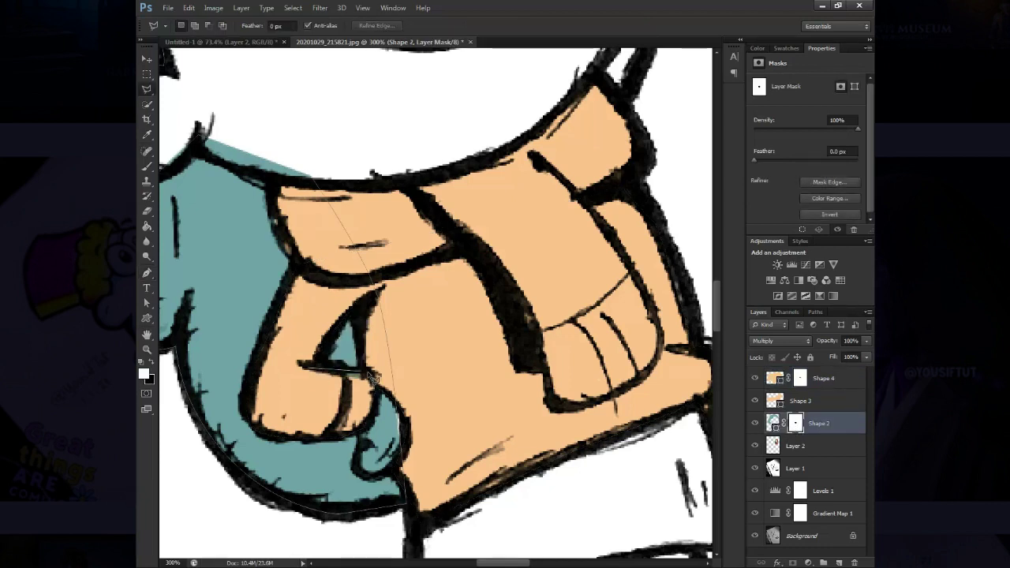
Change the sweater shape's fill colour to red
key("ctrl+0")
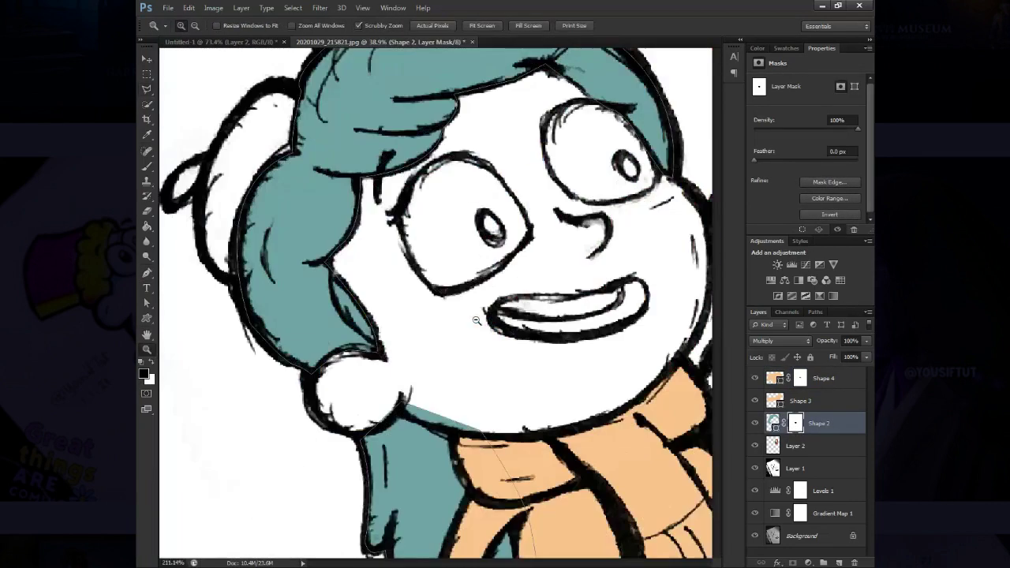
left_click_drag(427, 310, 444, 310)
key("v")
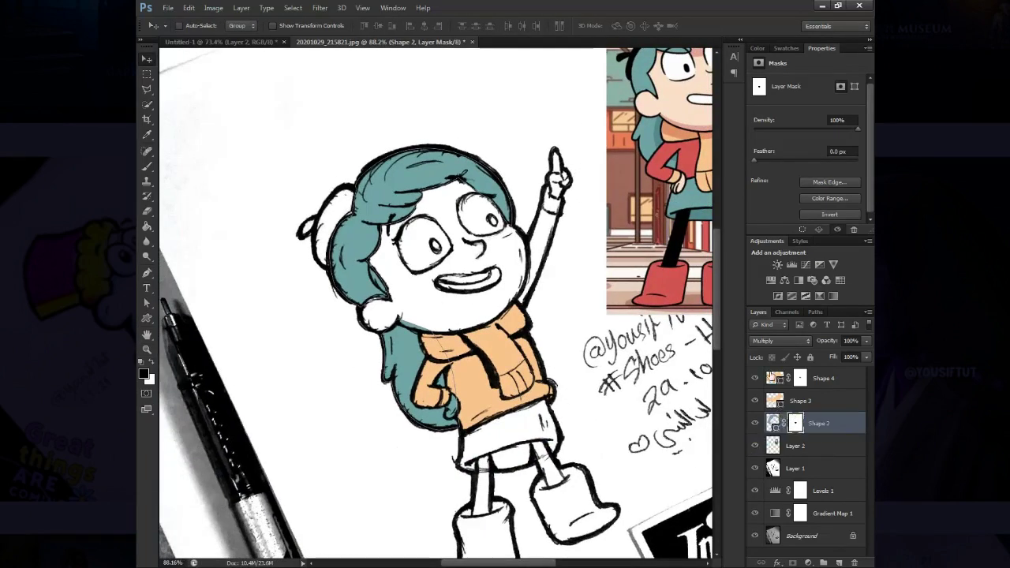
double_click(775, 378)
left_click(841, 379)
key("a")
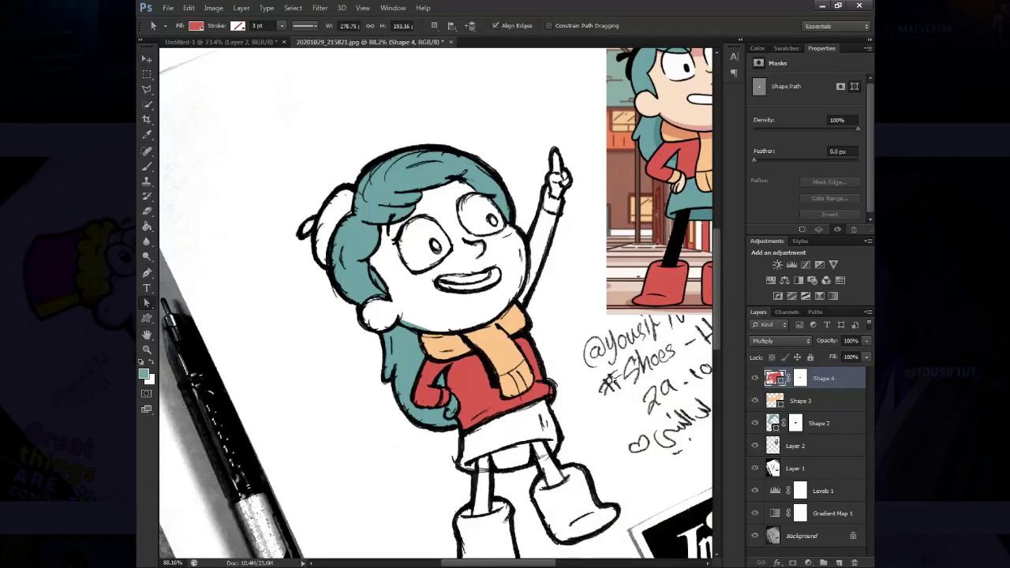
key("p")
scroll(428, 270, "up", 1, "alt")
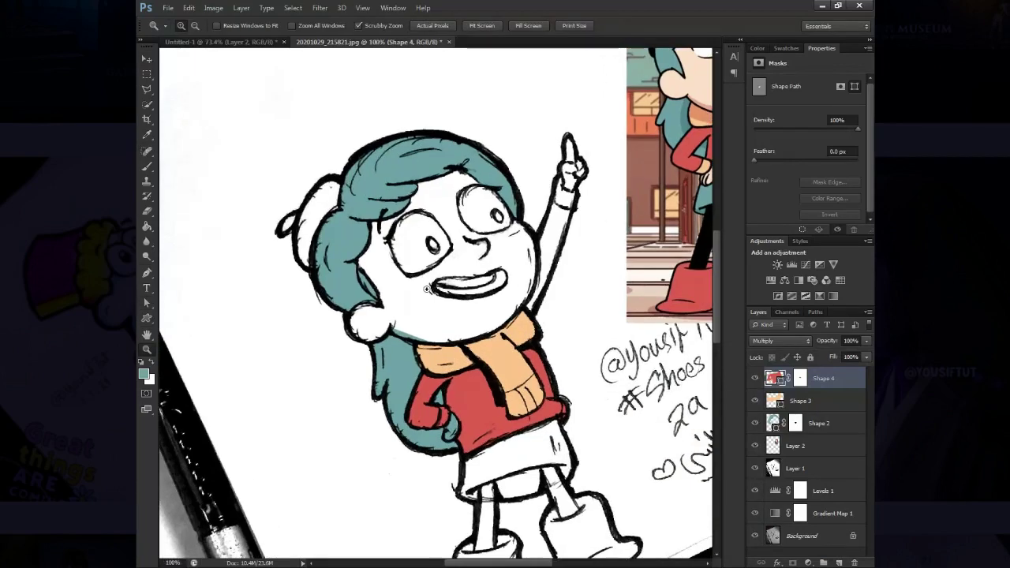
scroll(428, 271, "up", 1, "alt")
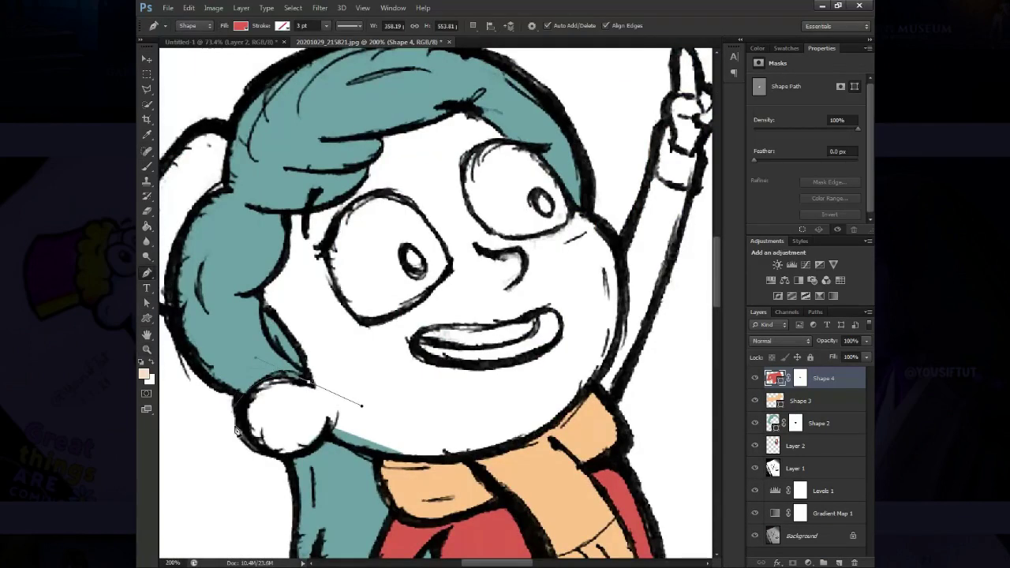
Trace a face shape with the Pen along the jaw, cheek and forehead at full opacity
left_click(325, 435)
left_click(327, 437)
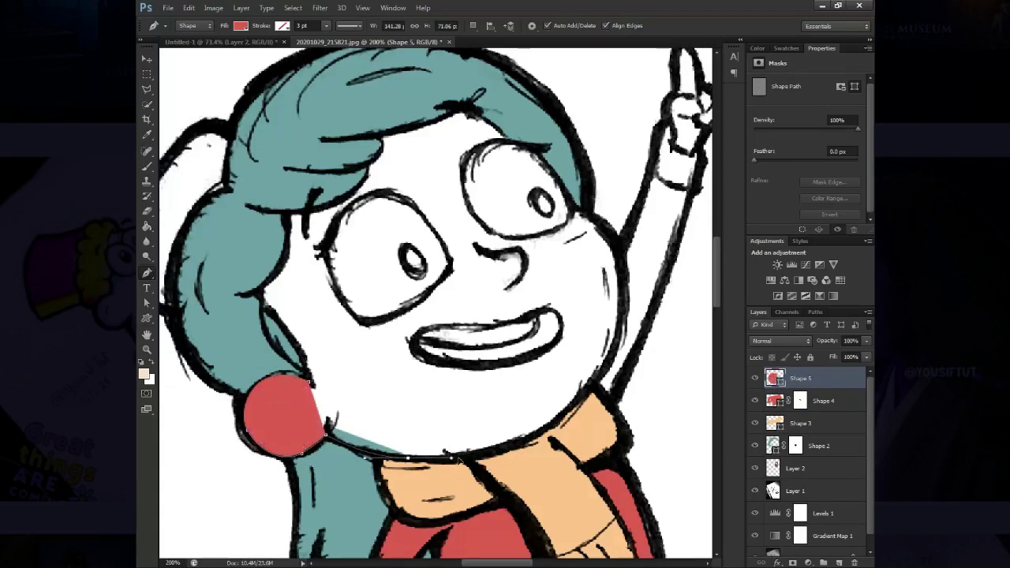
key("3")
left_click(567, 409)
left_click(619, 259)
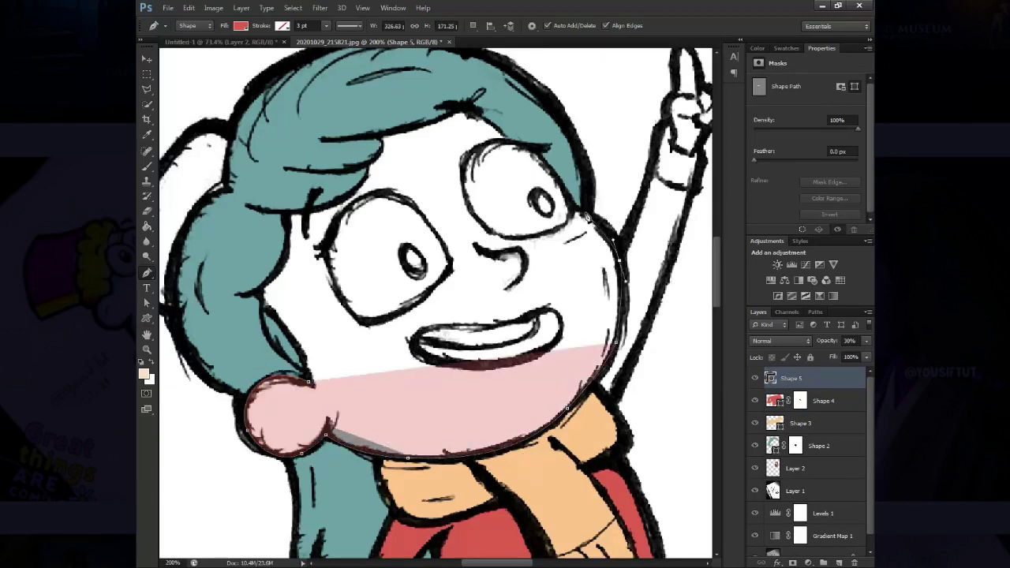
left_click(585, 213)
left_click_drag(310, 382, 311, 387)
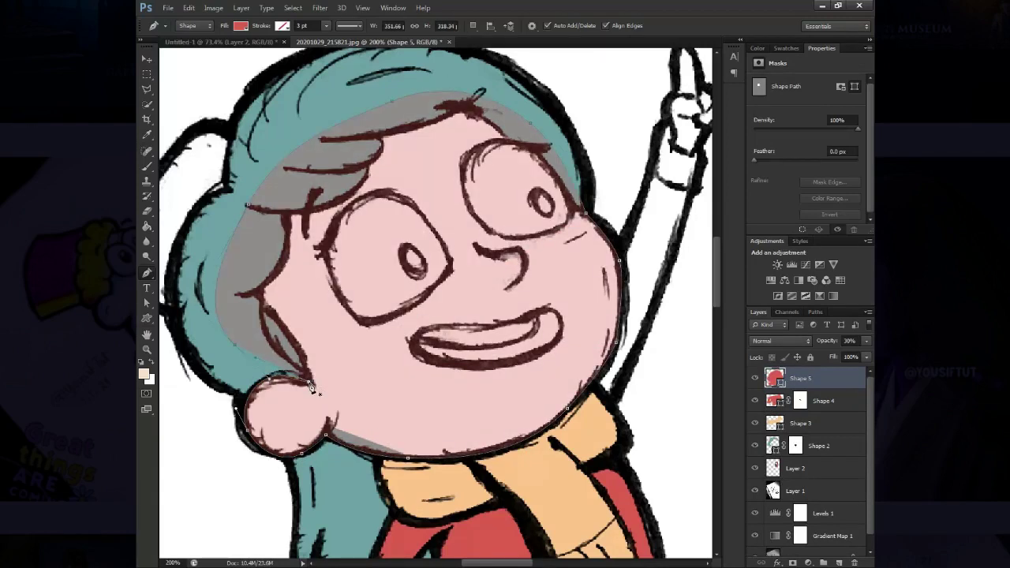
key("0")
Give the face shape a mask, Multiply blend mode and a light beige skin fill
left_click(774, 446, "ctrl")
left_click(808, 563, "alt")
left_click(782, 340)
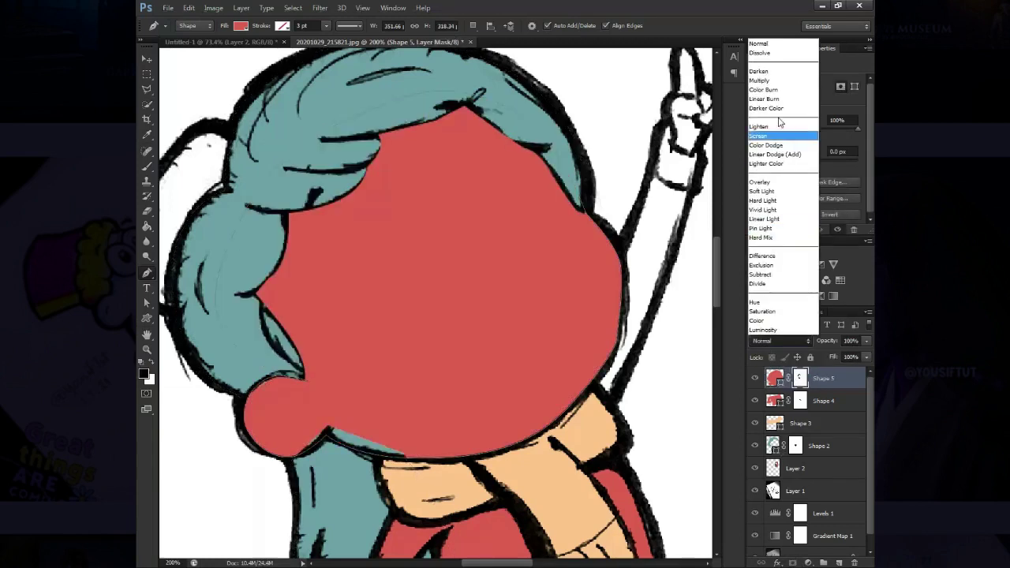
left_click(760, 80)
double_click(775, 379)
left_click(600, 388)
key("Return")
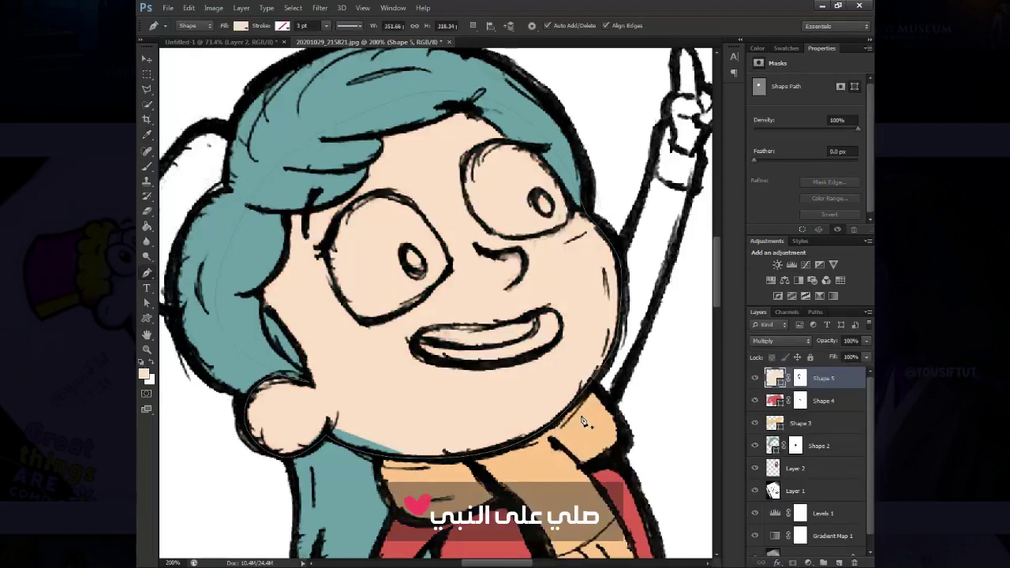
Paint the hair layer's mask around and below the chin to remove teal there
key("v")
left_click(796, 444)
left_click(797, 445, "ctrl")
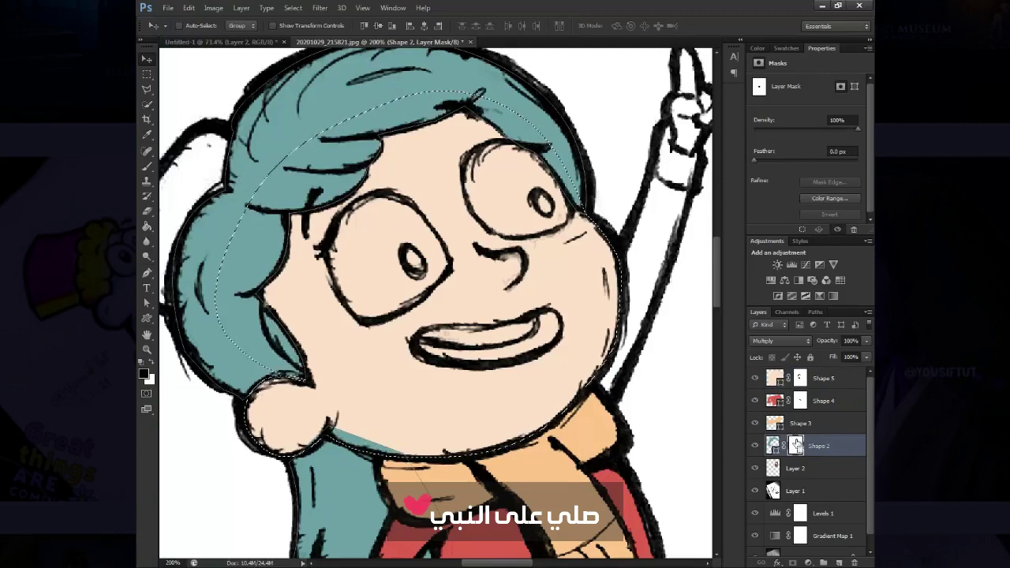
key("b")
left_click_drag(474, 434, 332, 450)
left_click_drag(371, 505, 490, 466)
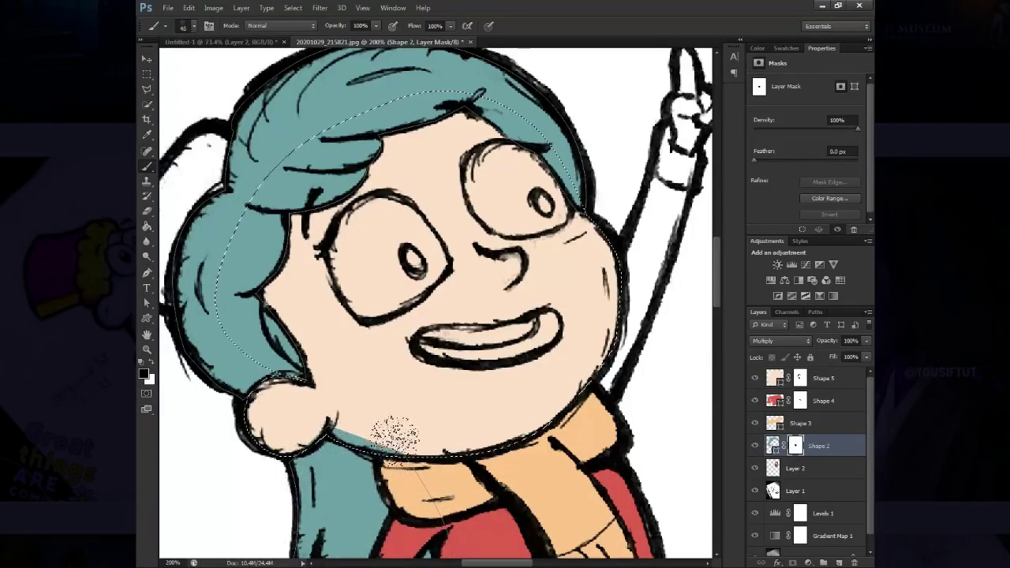
mouse_move(395, 454)
left_mouse_down()
mouse_move(325, 426)
mouse_move(355, 458)
left_mouse_up()
Clear the selection, check the face fill, and shrink the brush to 20 on the hair mask
key("ctrl+d")
key("alt+period")
left_click(755, 378)
left_click(754, 378)
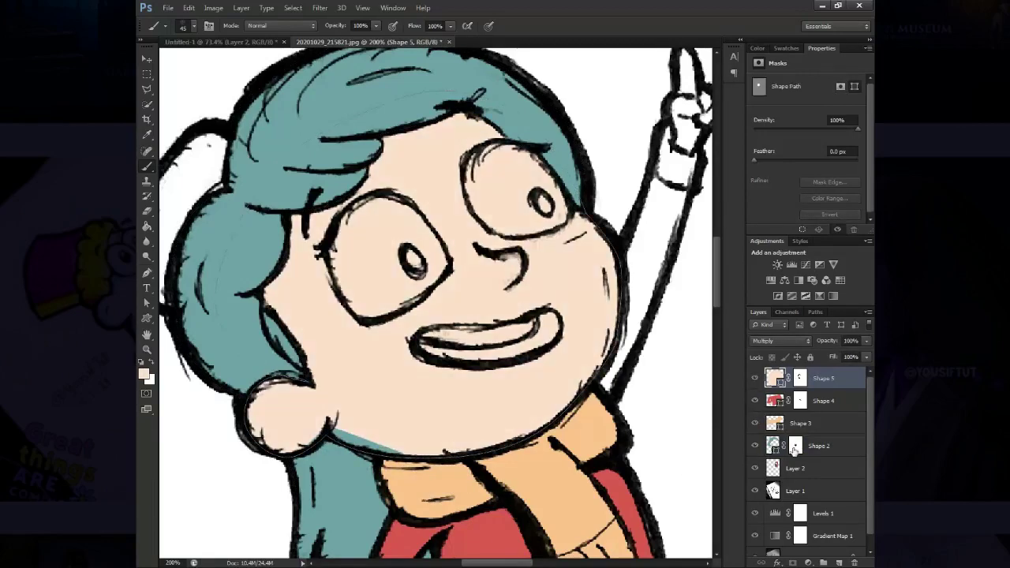
left_click(795, 447)
key("bracketleft")
key("bracketleft")
key("bracketleft")
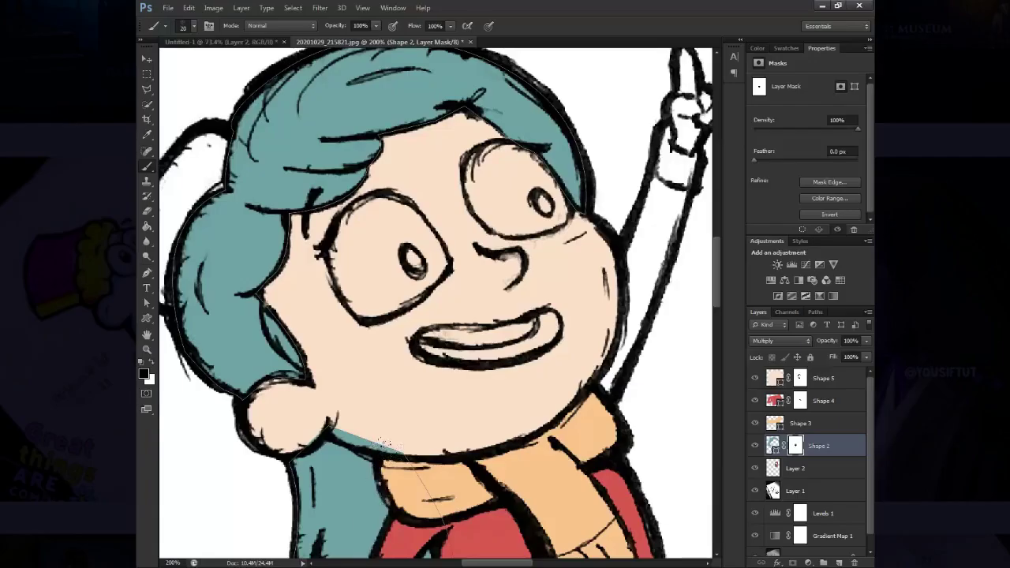
Target the face mask with white paint, then select the sweater layer at the raised arm
key("v")
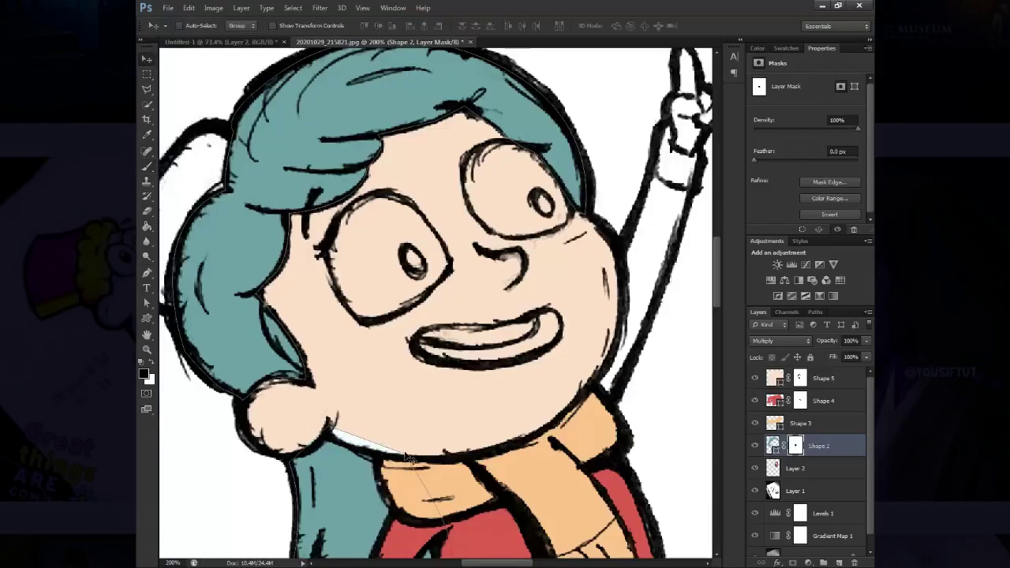
left_click(800, 380)
key("b")
key("x")
key("v")
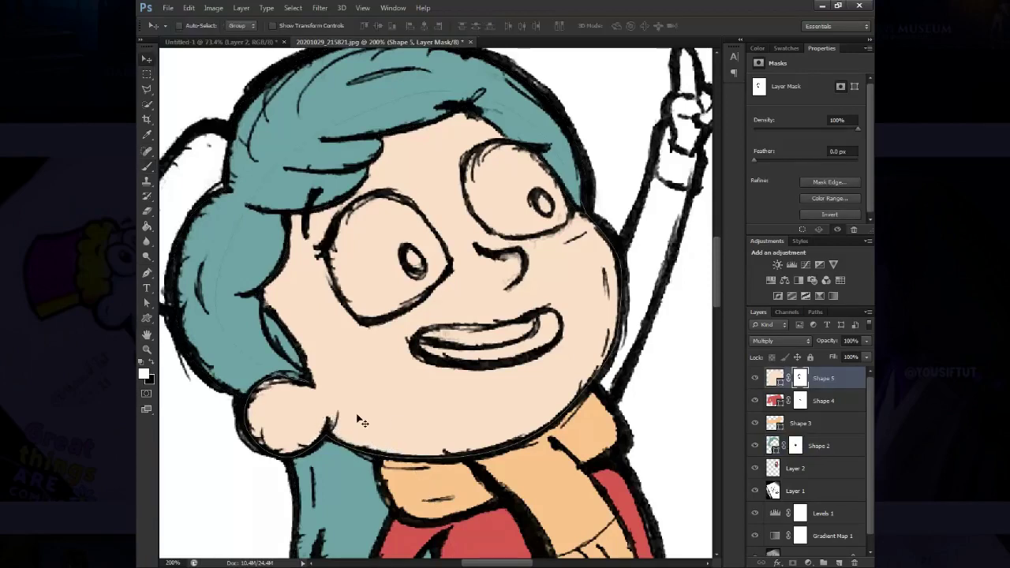
left_click_drag(620, 494, 549, 479)
left_click(549, 478, "ctrl")
Set the Pen's path combination to add new paths to the sweater shape
key("p")
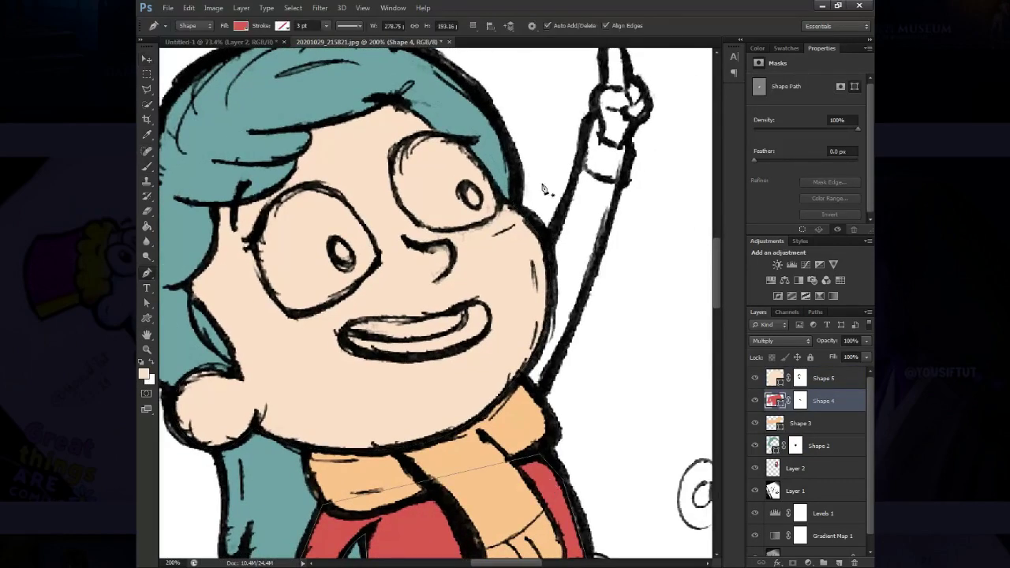
left_click(467, 26)
left_click(467, 26)
left_click(468, 26)
left_click(466, 26)
left_click_drag(592, 126, 521, 249)
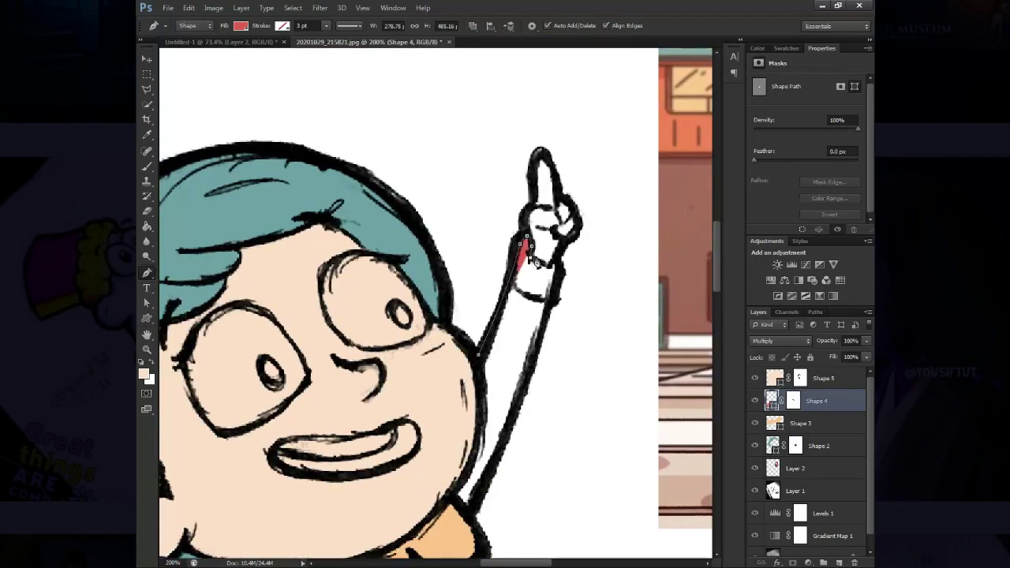
Extend the red sleeve shape down over the whole raised arm
left_click(532, 260)
left_click(525, 392)
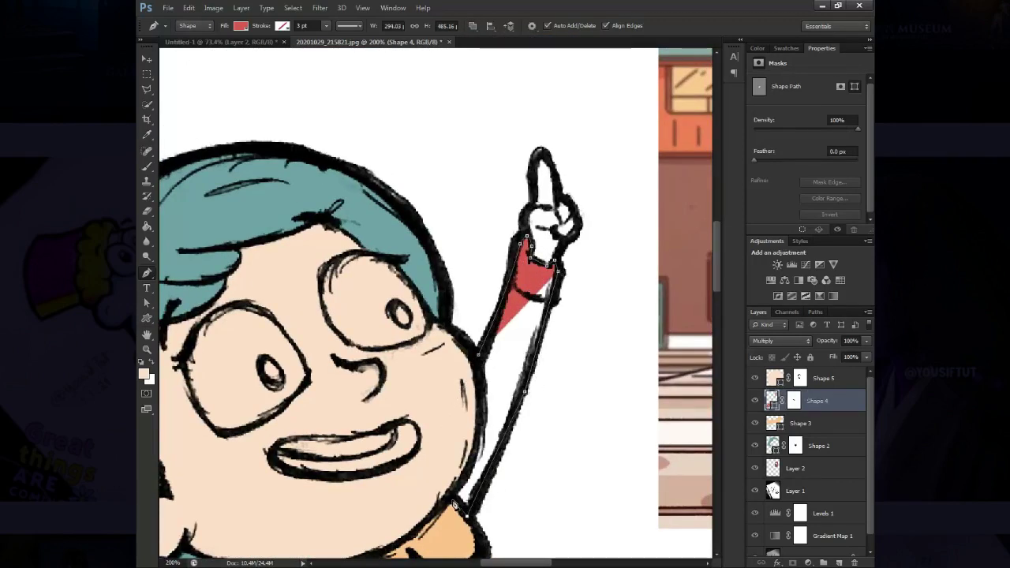
left_click(482, 365)
key("ctrl+0")
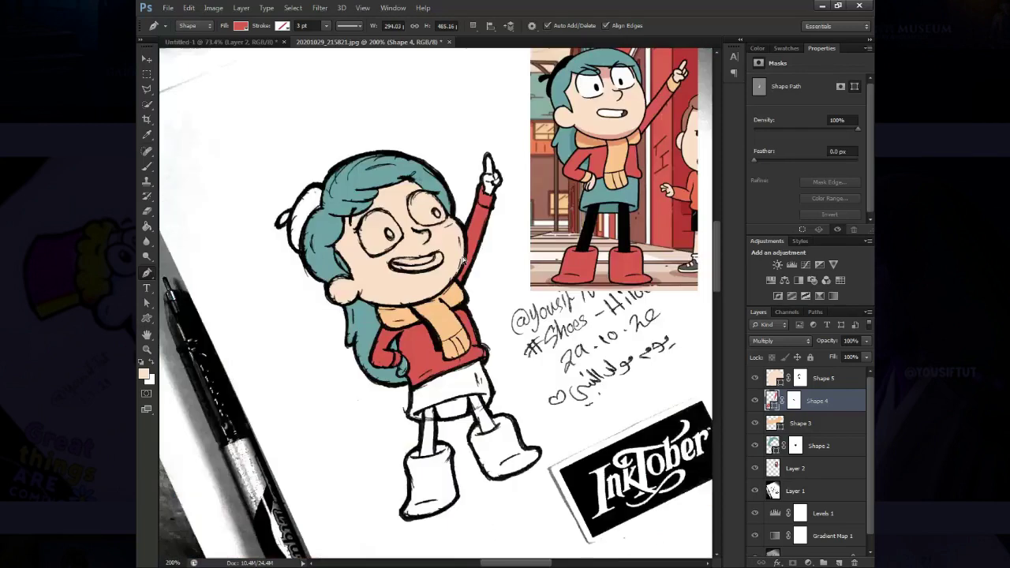
key("v")
scroll(268, 291, "up", 2)
scroll(269, 291, "up", 1)
scroll(268, 290, "up", 1)
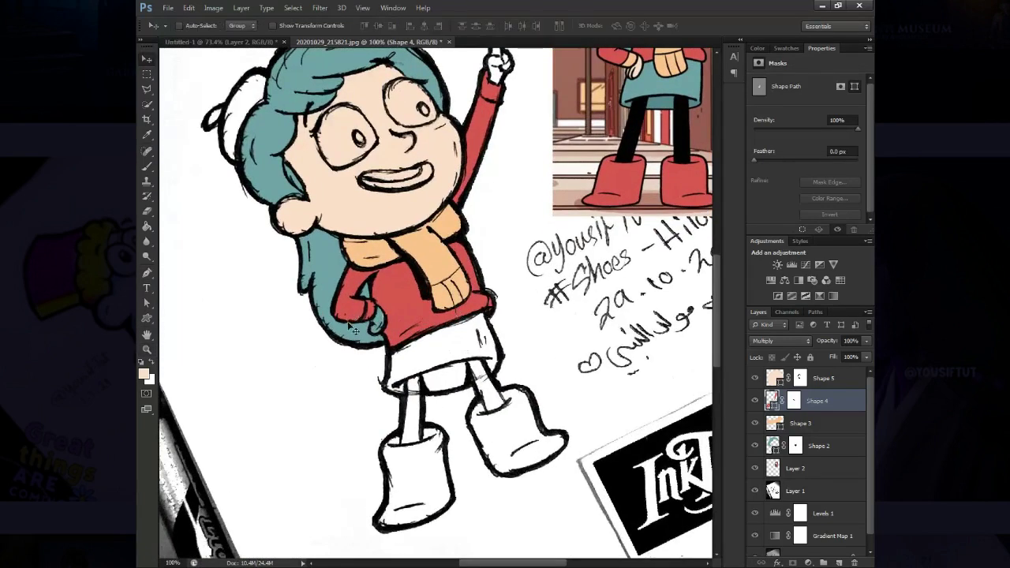
scroll(269, 290, "up", 1)
Outline the skirt as a new teal shape up to the shirt edge
left_click(268, 290, "ctrl")
key("p")
left_click(304, 300)
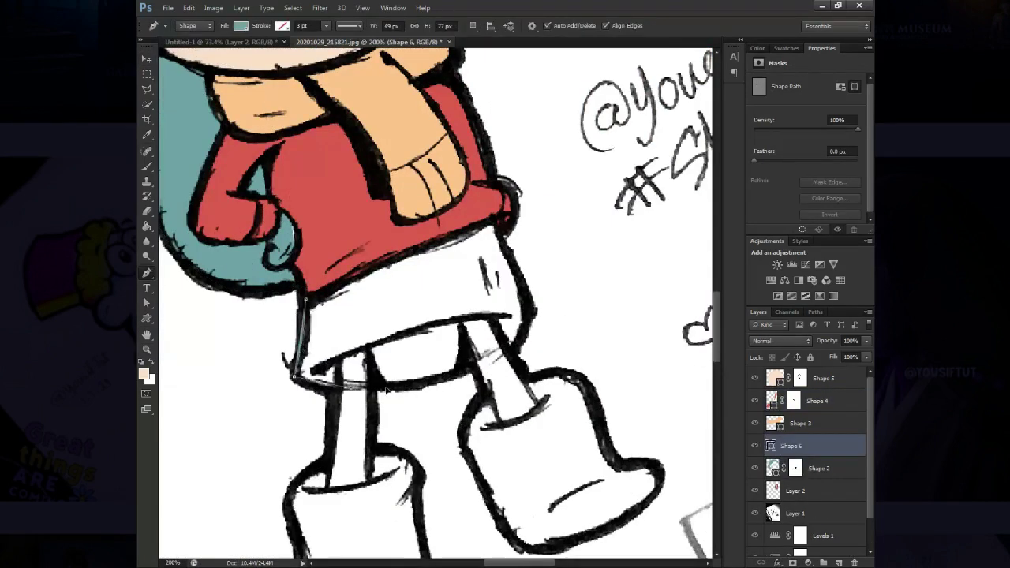
left_click(294, 380)
left_click(511, 351)
left_click(525, 316)
left_click(499, 229)
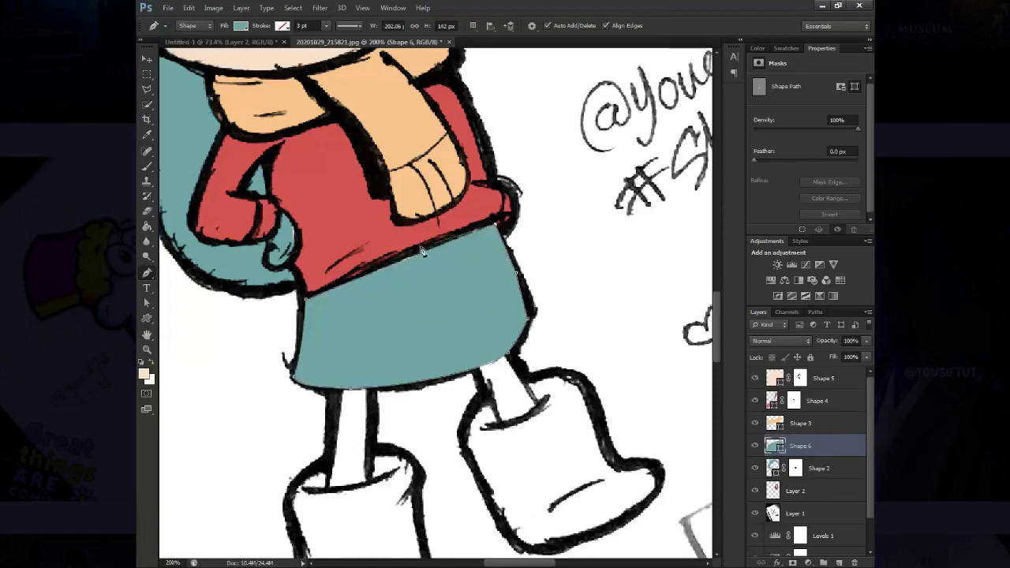
Keep the skirt layer at full opacity and blend it with Multiply
key("3")
key("0")
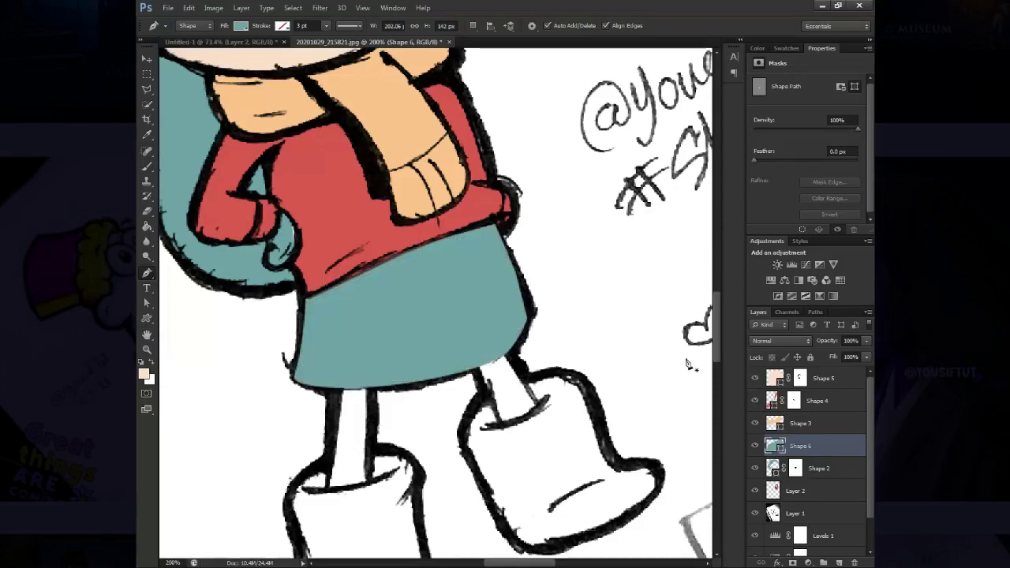
left_click(780, 341)
left_click(777, 79)
scroll(391, 345, "up", 5)
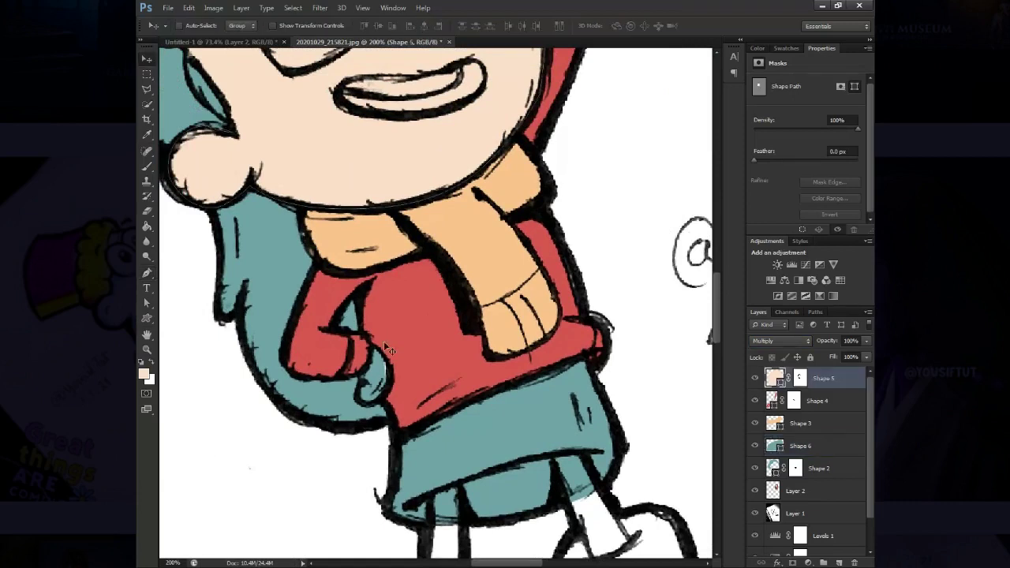
Trace skin-tone shapes over the hip hand and raised hand, covering the wrist gap
key("alt+period")
scroll(384, 341, "up", 1)
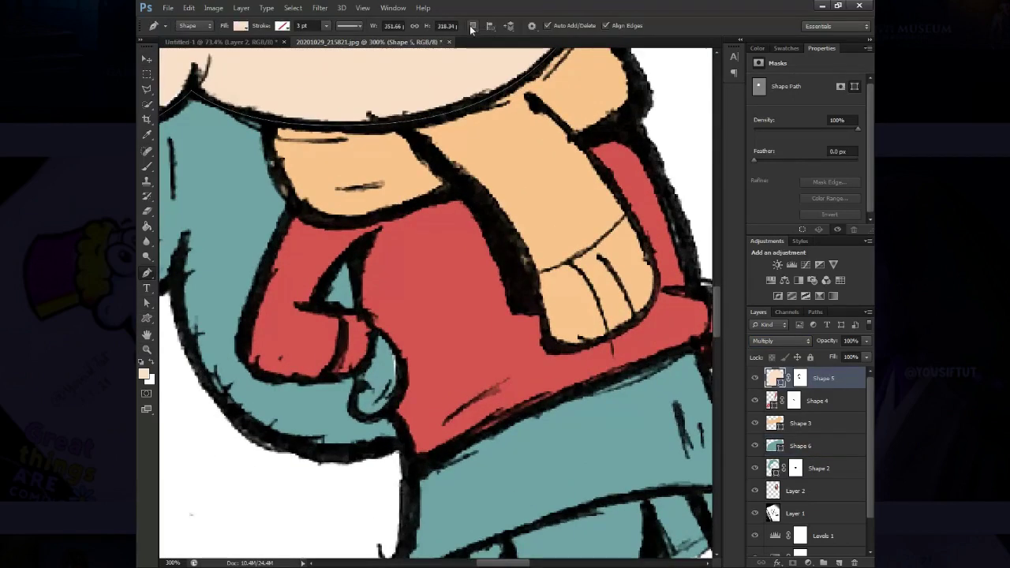
left_click(412, 350)
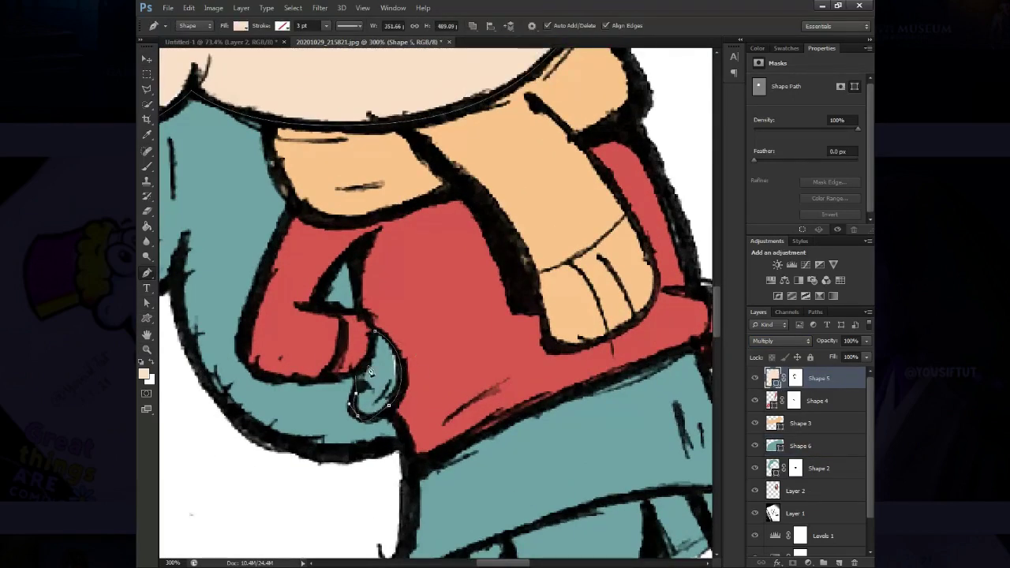
scroll(374, 335, "up", 5)
scroll(523, 417, "up", 5)
scroll(451, 365, "up", 5)
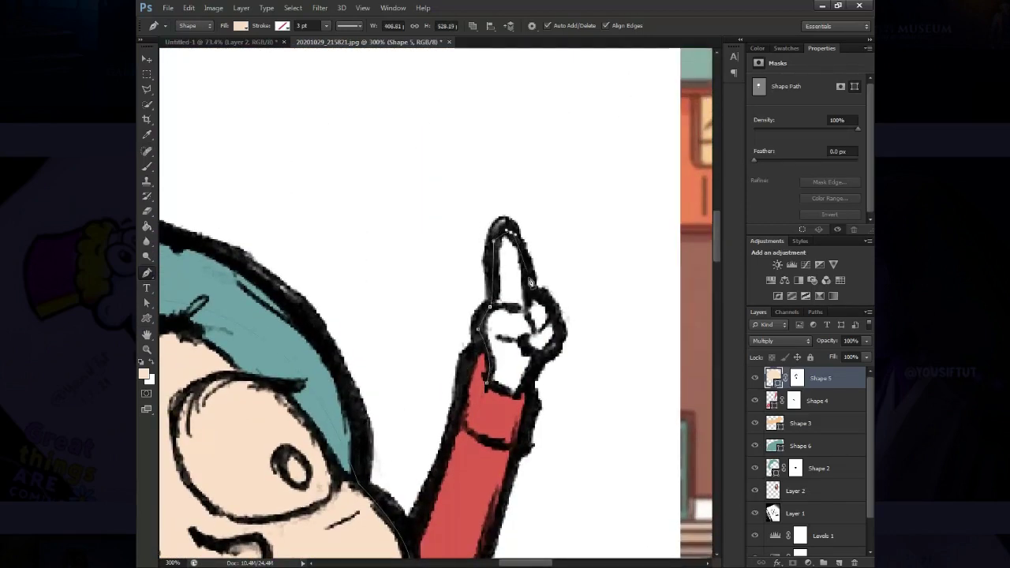
left_click(544, 368)
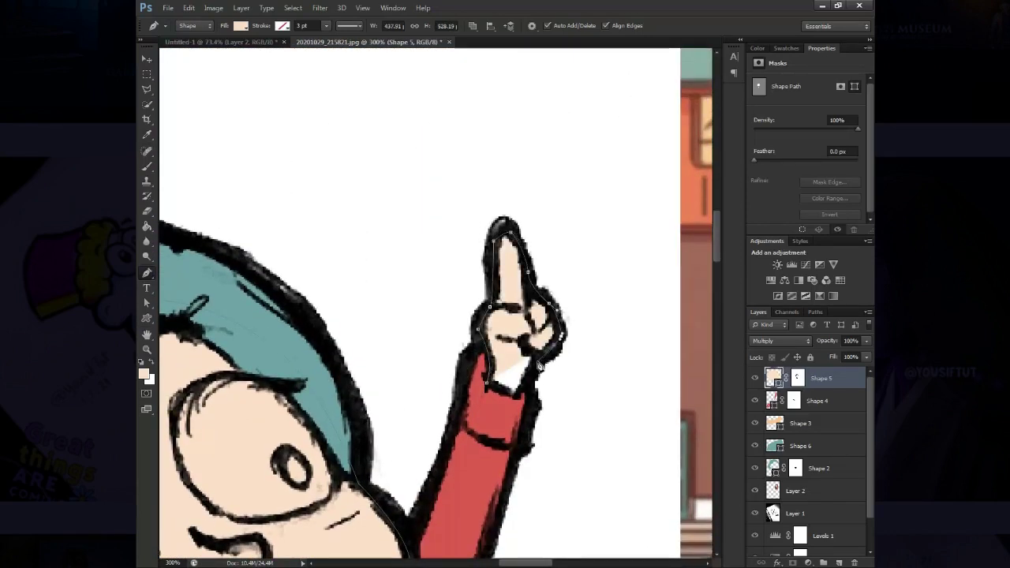
left_click_drag(540, 365, 522, 395)
key("Return")
Paint the skin layer's mask around the wrist
key("v")
key("ctrl+0")
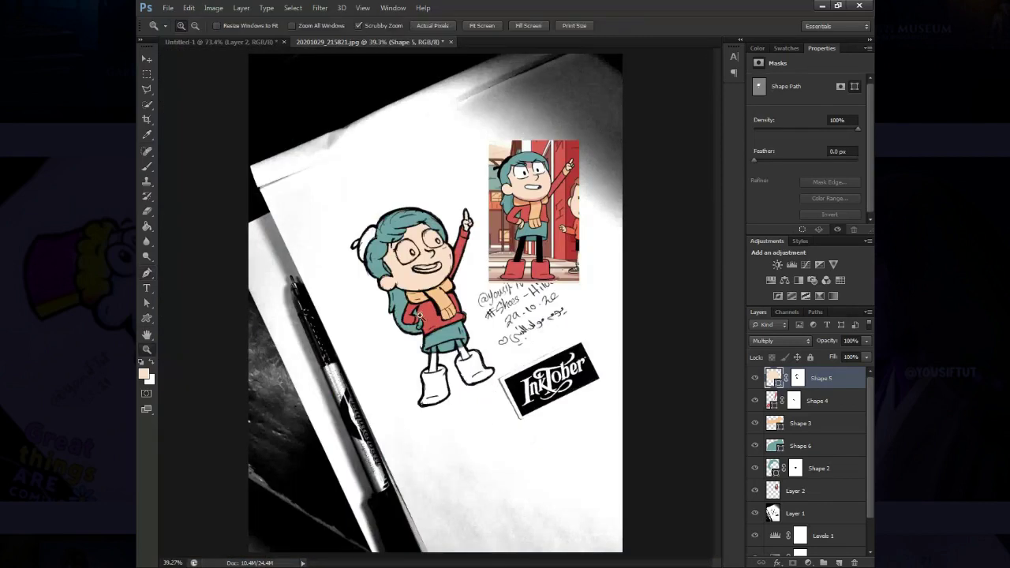
scroll(494, 362, "up", 5)
scroll(461, 369, "up", 4)
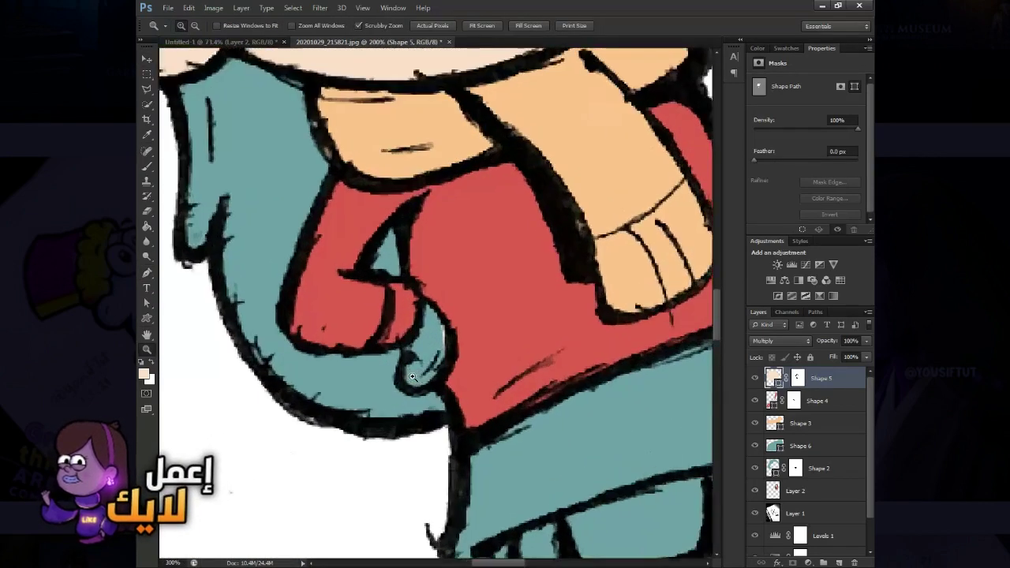
left_click(797, 378)
key("b")
left_click_drag(426, 316, 442, 348)
Hide teal hair over the hip hand in black, then reveal more skin with white
left_click(796, 468)
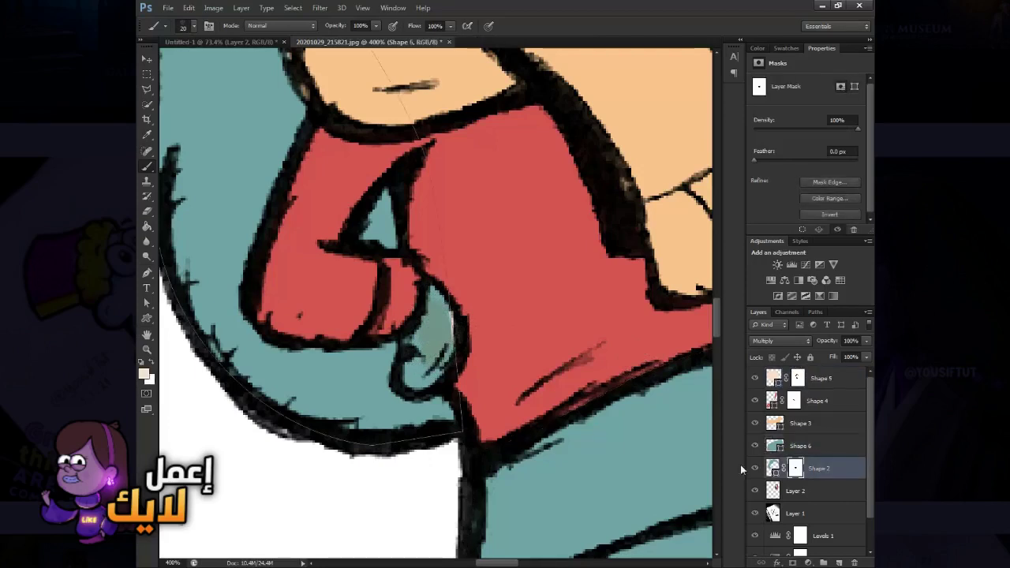
key("x")
mouse_move(430, 312)
left_mouse_down()
mouse_move(442, 352)
mouse_move(455, 331)
mouse_move(434, 316)
mouse_move(424, 336)
left_mouse_up()
key("bracketleft")
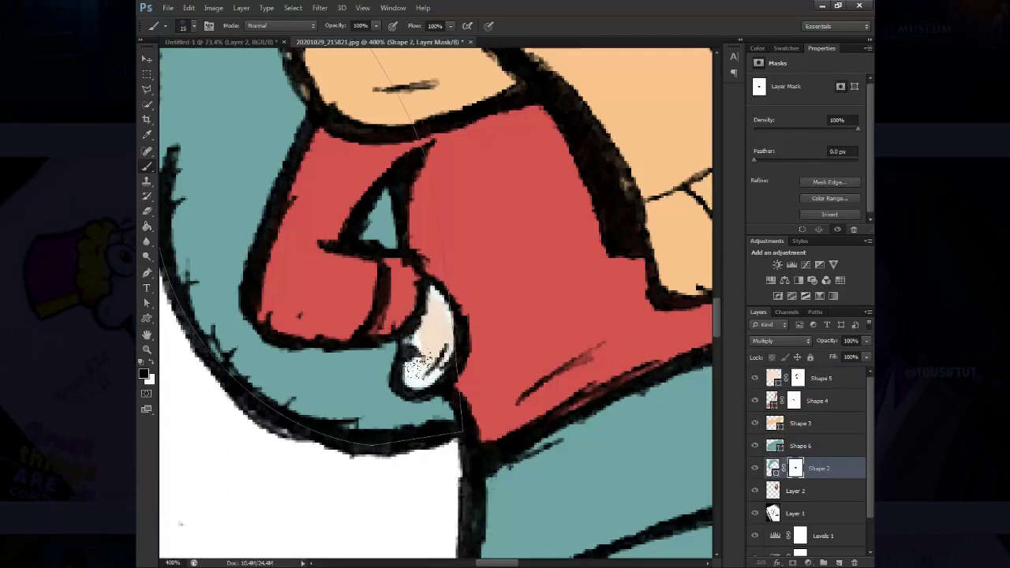
left_click(797, 378)
key("x")
left_click_drag(426, 339, 434, 372)
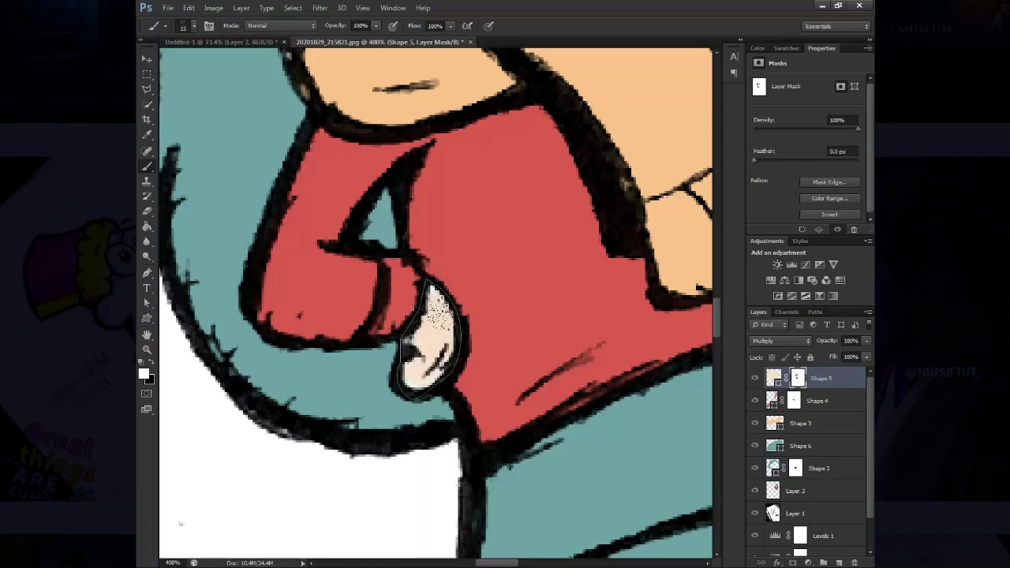
key("z")
scroll(515, 381, "down", 5)
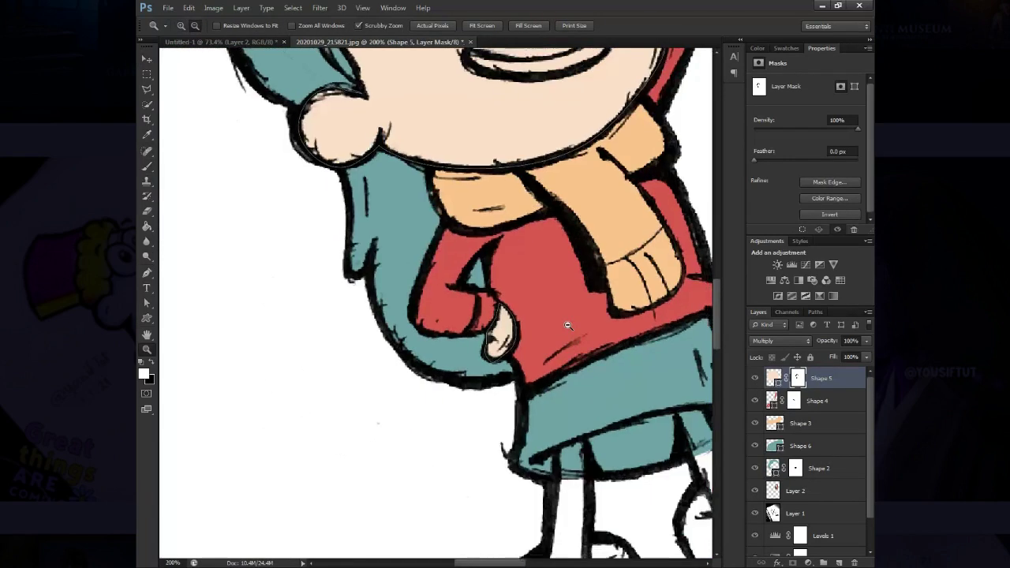
scroll(516, 381, "up", 3)
left_click(425, 359)
Outline the left boot as a red shape at 30% opacity
left_click(818, 401)
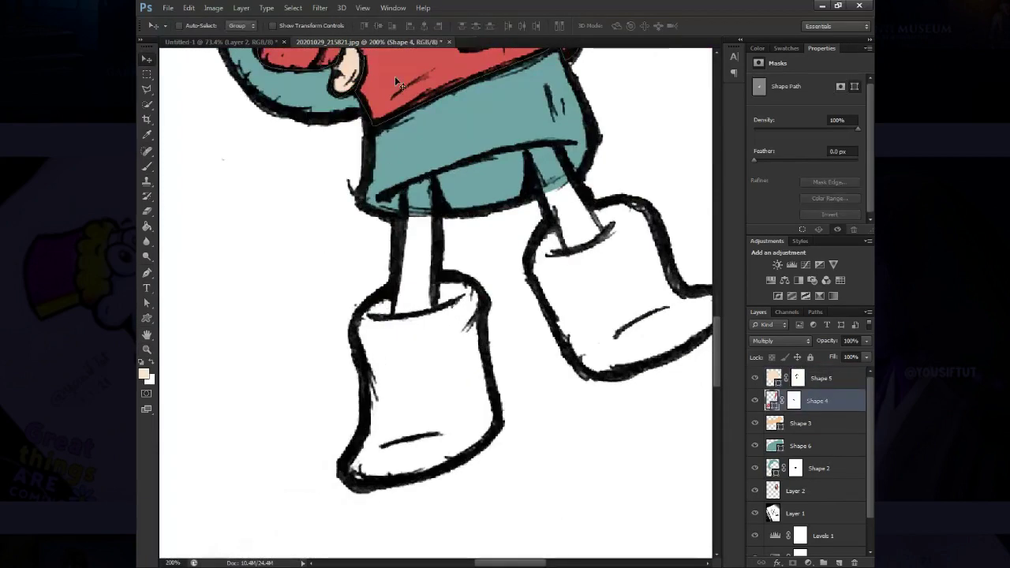
key("p")
left_click(349, 308)
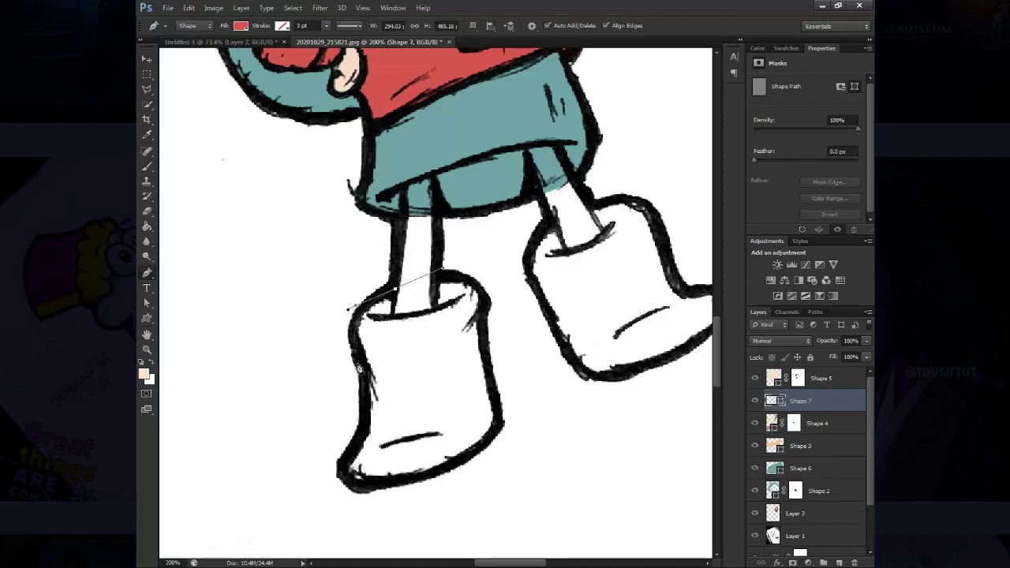
left_click(400, 479)
left_click(499, 417)
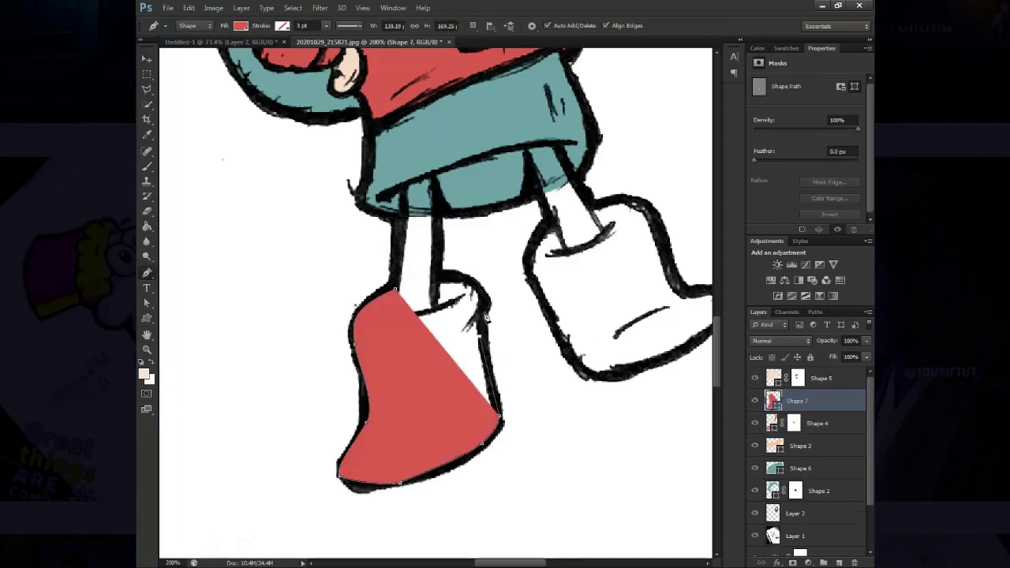
left_click(431, 279)
key("3")
Add the right boot to the red shape, tracing around its edge
left_click_drag(556, 184, 485, 243)
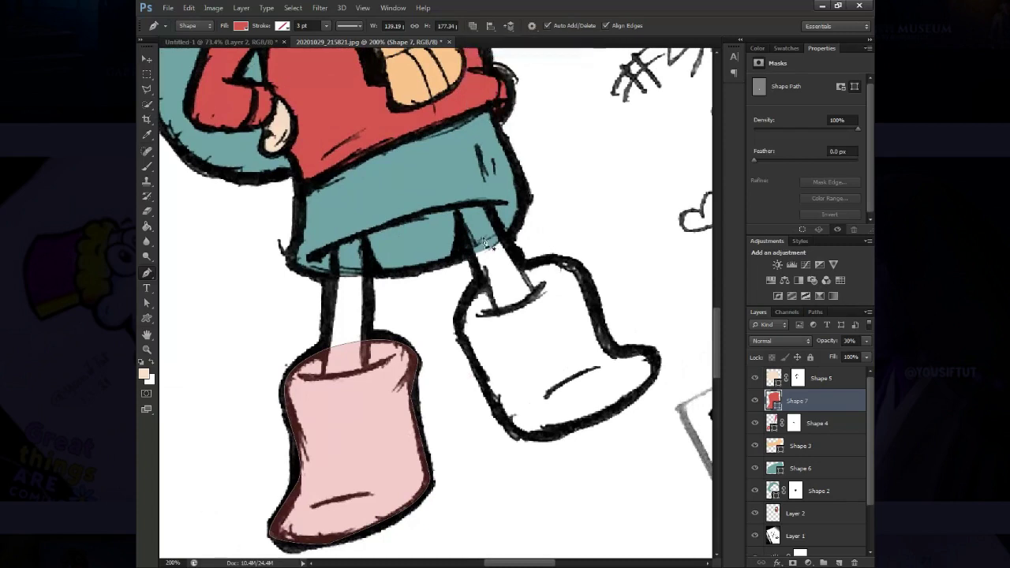
left_click(600, 319)
left_click(621, 355)
left_click(654, 362)
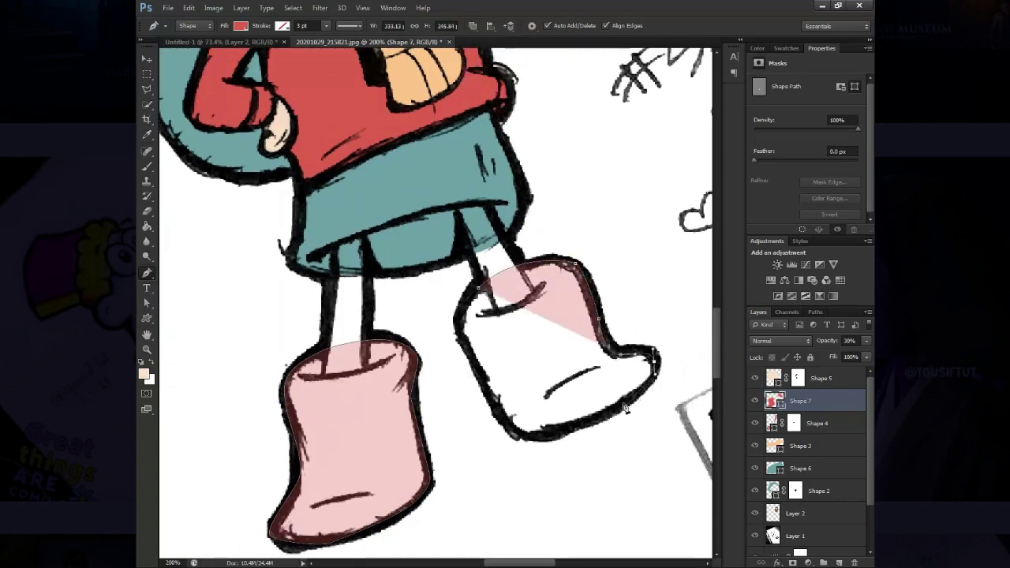
left_click(623, 402)
left_click(594, 417)
left_click(548, 435)
left_click(472, 365)
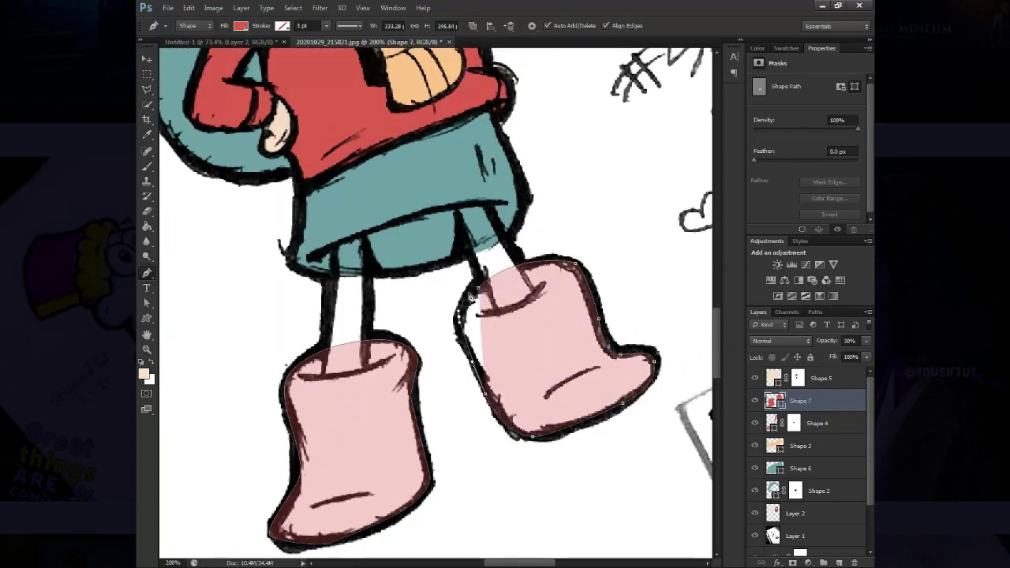
left_click_drag(479, 289, 443, 321)
Restore the red boot fill to 100% opacity and select the line art layer
key("0")
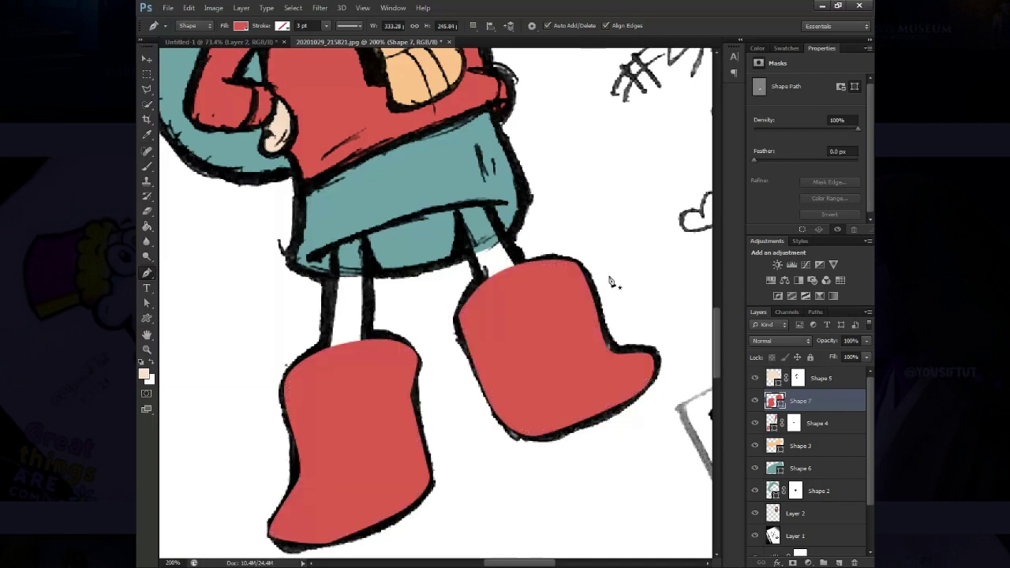
key("v")
left_click(780, 341)
key("Escape")
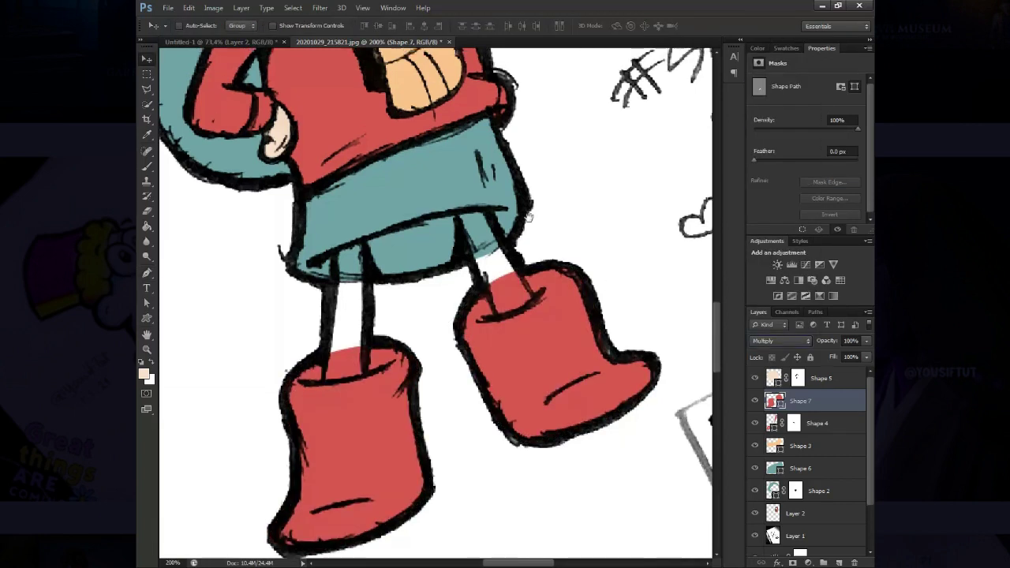
scroll(397, 437, "up", 2)
scroll(397, 437, "up", 3, "alt")
left_click(397, 437, "ctrl")
On a copy of the line art, paint the hip-hand corner red and redraw its black outline
key("ctrl+j")
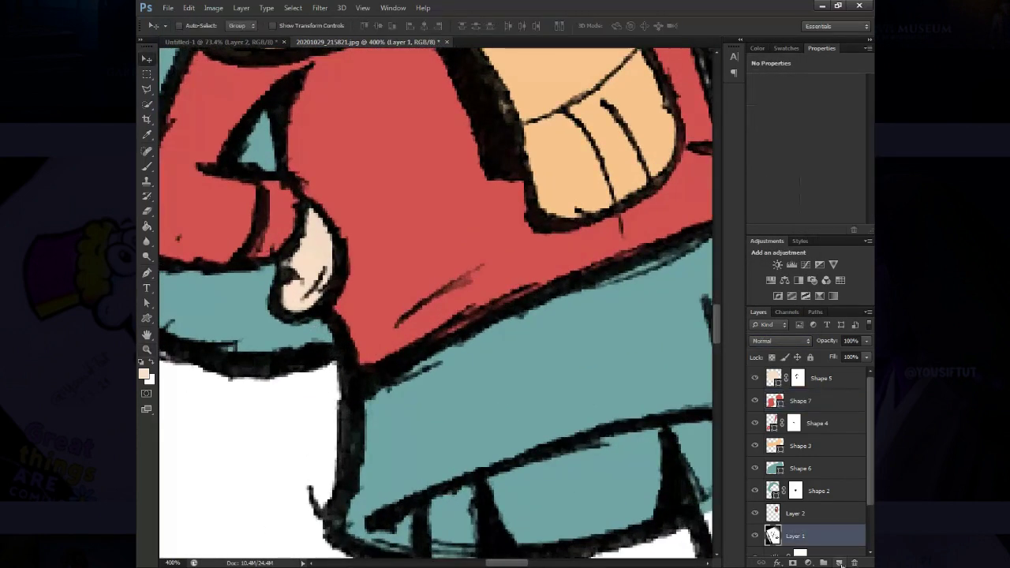
key("b")
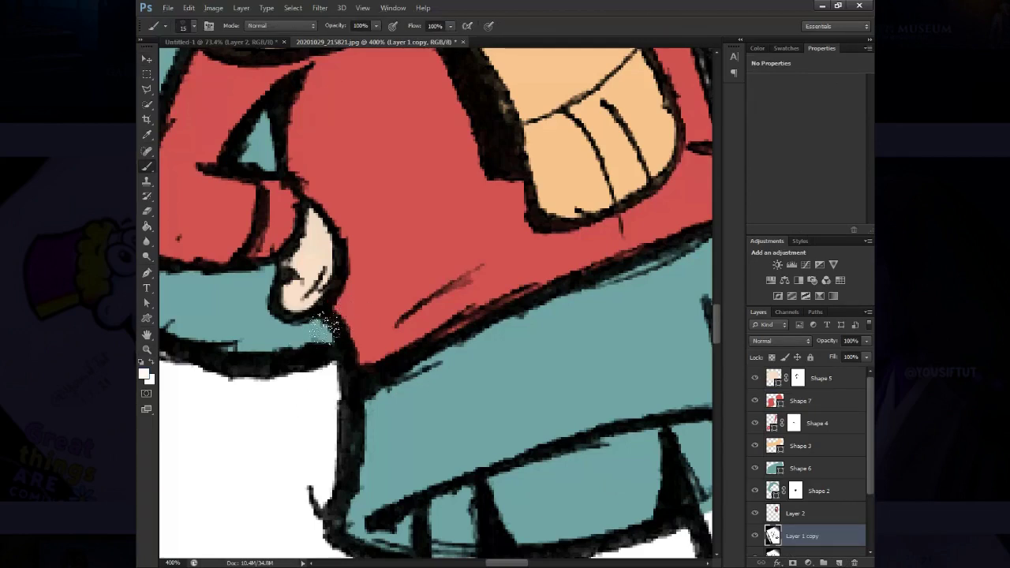
left_click_drag(324, 327, 349, 310)
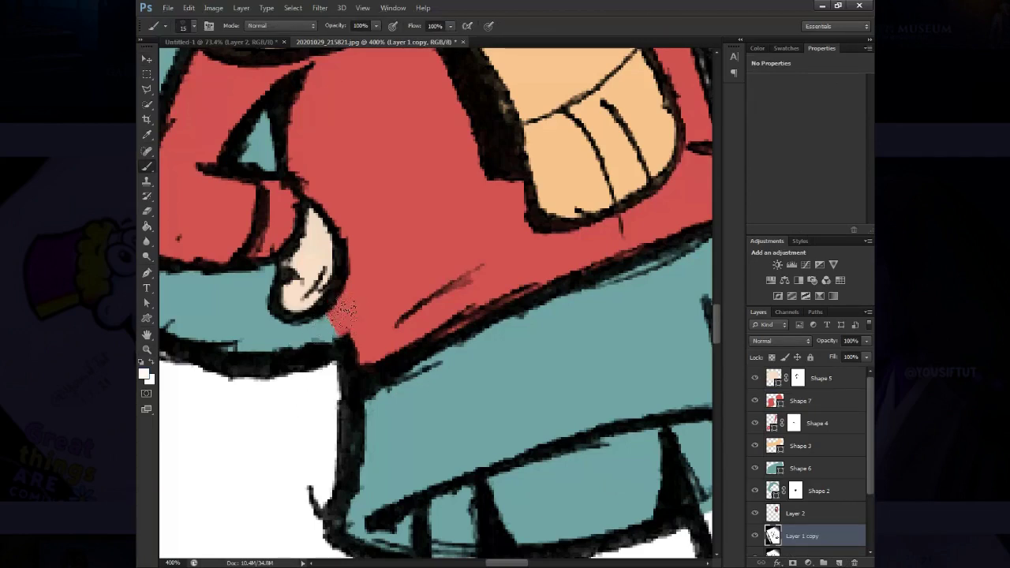
key("d")
left_click_drag(354, 371, 327, 308)
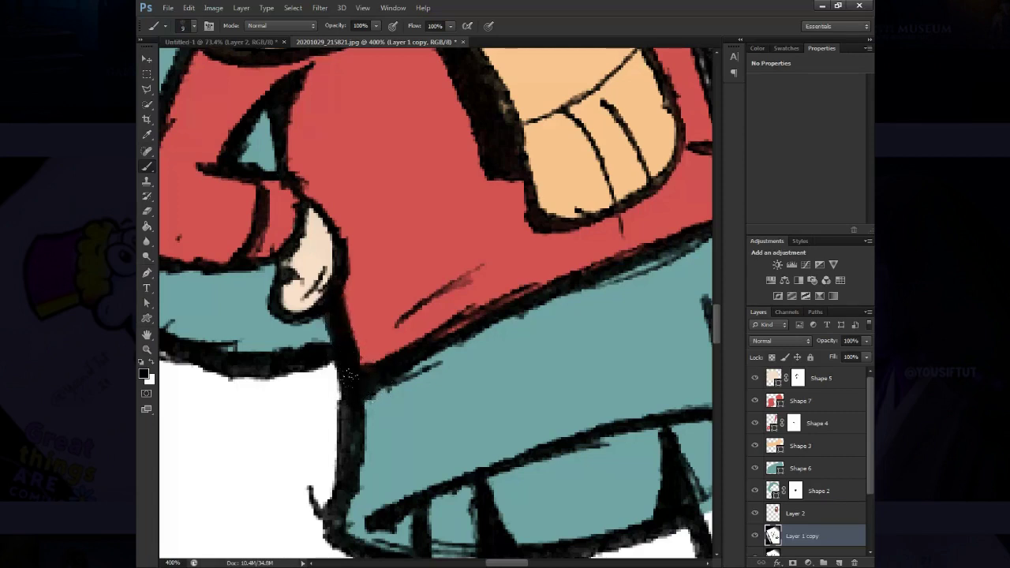
Zoom in on the boots and add a new empty layer
key("z")
mouse_move(348, 378)
left_mouse_down()
mouse_move(470, 357)
mouse_move(521, 387)
left_mouse_up()
key("ctrl+shift+alt+n")
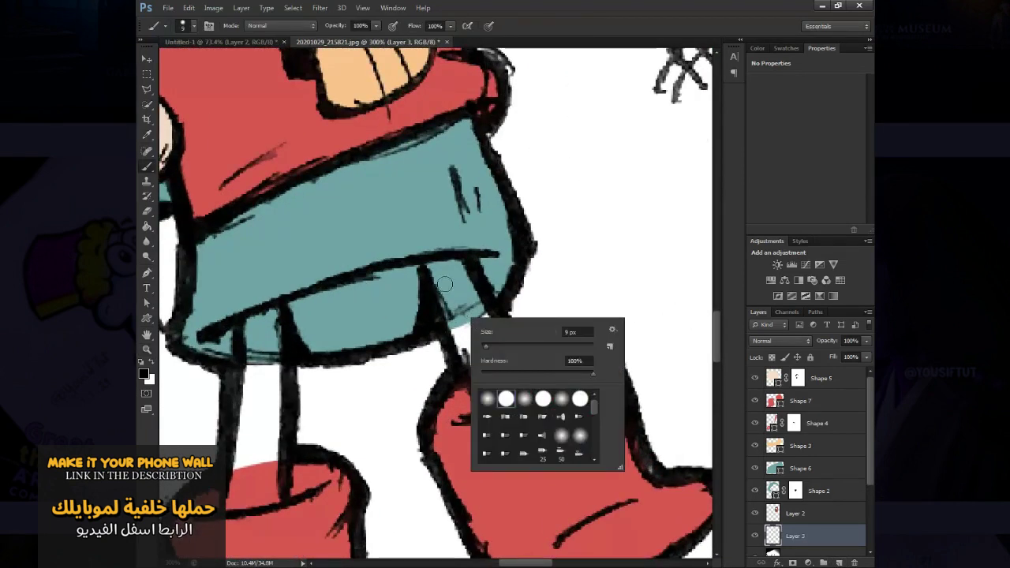
Paint black tights down both legs with a 9 px hard brush, undoing one too-thick stroke
left_click(445, 284)
mouse_move(441, 311)
left_mouse_down()
mouse_move(432, 278)
mouse_move(477, 369)
left_mouse_up()
key("bracketright")
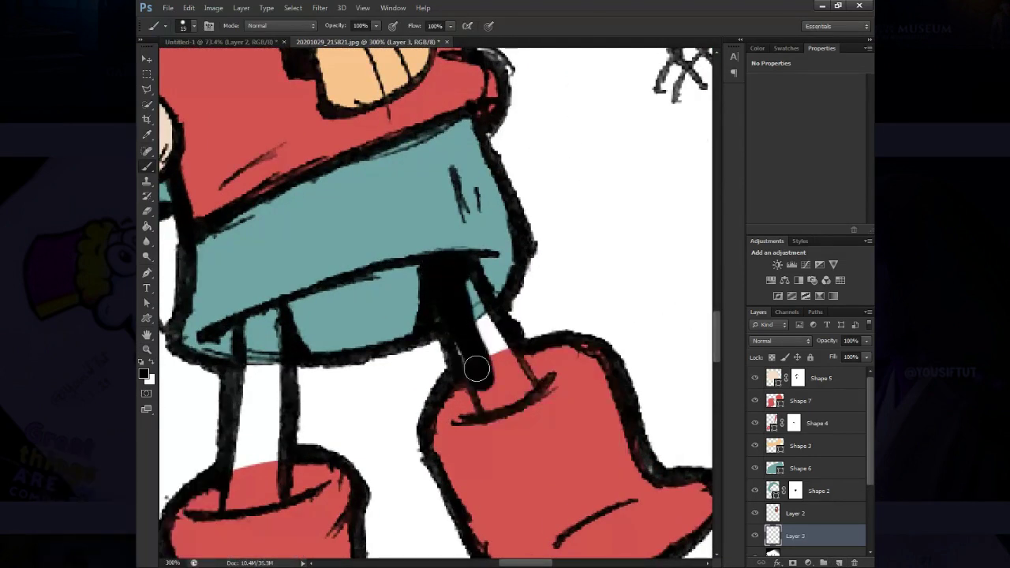
key("ctrl+z")
mouse_move(434, 271)
left_mouse_down()
mouse_move(485, 396)
mouse_move(483, 332)
mouse_move(446, 271)
left_mouse_up()
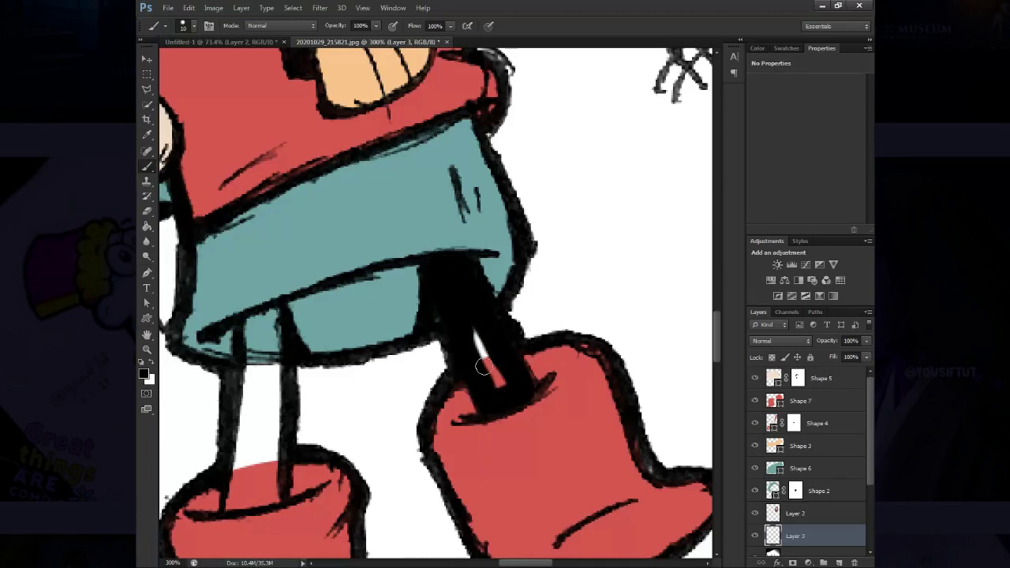
mouse_move(270, 328)
left_mouse_down()
mouse_move(330, 281)
mouse_move(291, 457)
mouse_move(344, 363)
mouse_move(309, 306)
mouse_move(315, 427)
left_mouse_up()
key("bracketright")
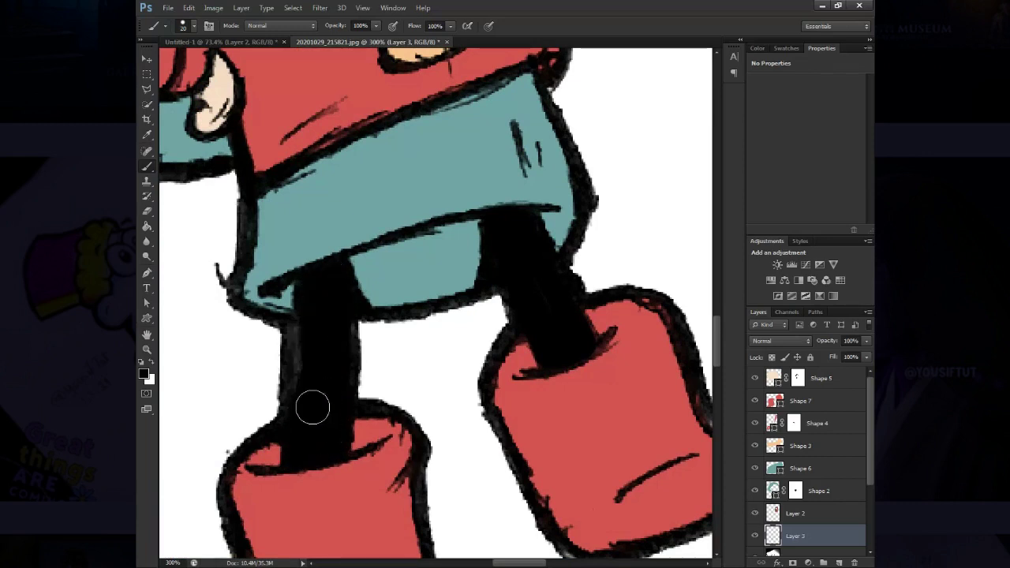
Colorize Layer 3's black leg strokes to a muted dark purple with Hue/Saturation
key("v")
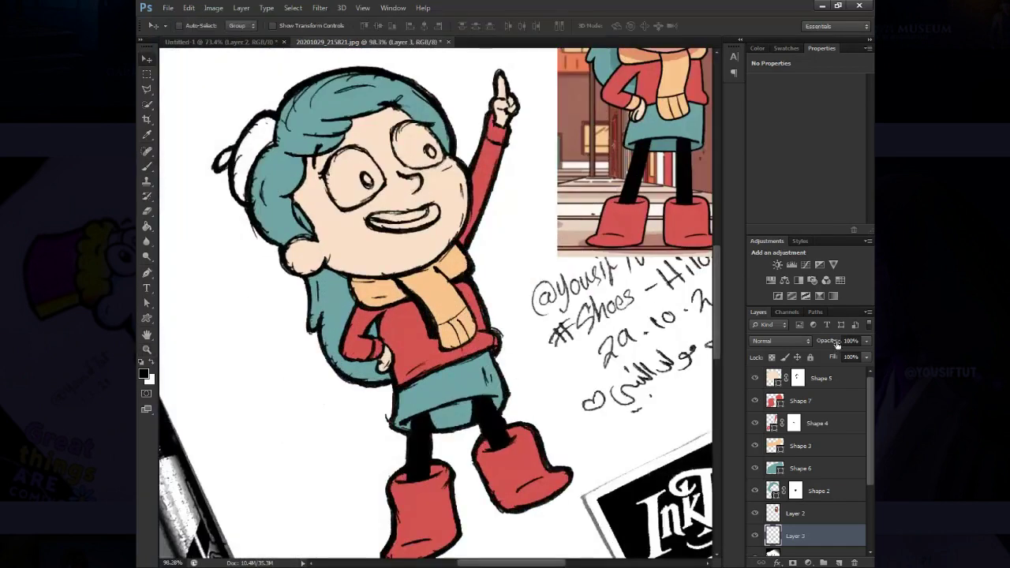
left_click_drag(837, 344, 817, 346)
key("ctrl+u")
left_click_drag(736, 397, 743, 401)
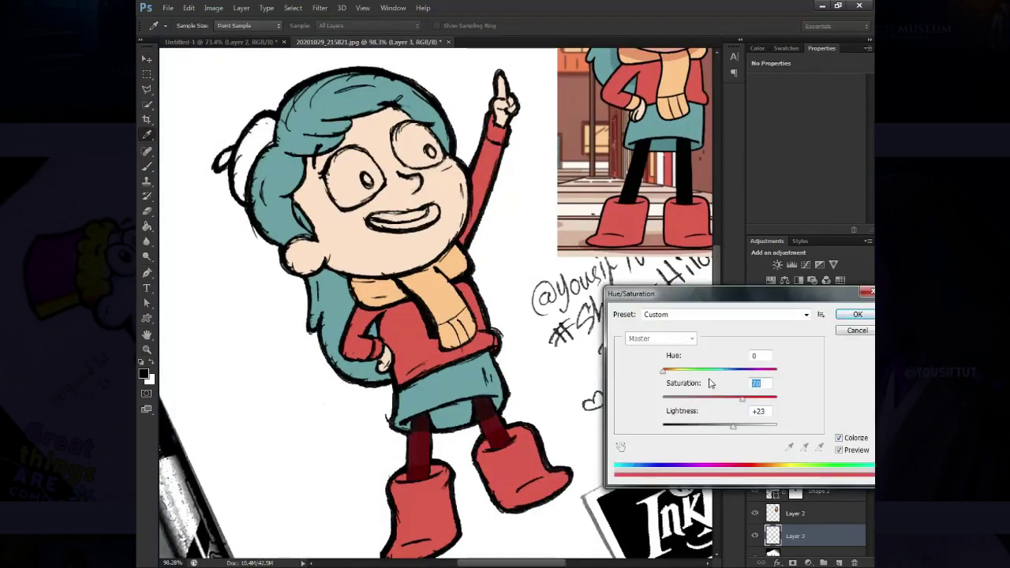
mouse_move(664, 371)
left_mouse_down()
mouse_move(754, 370)
mouse_move(696, 401)
left_mouse_up()
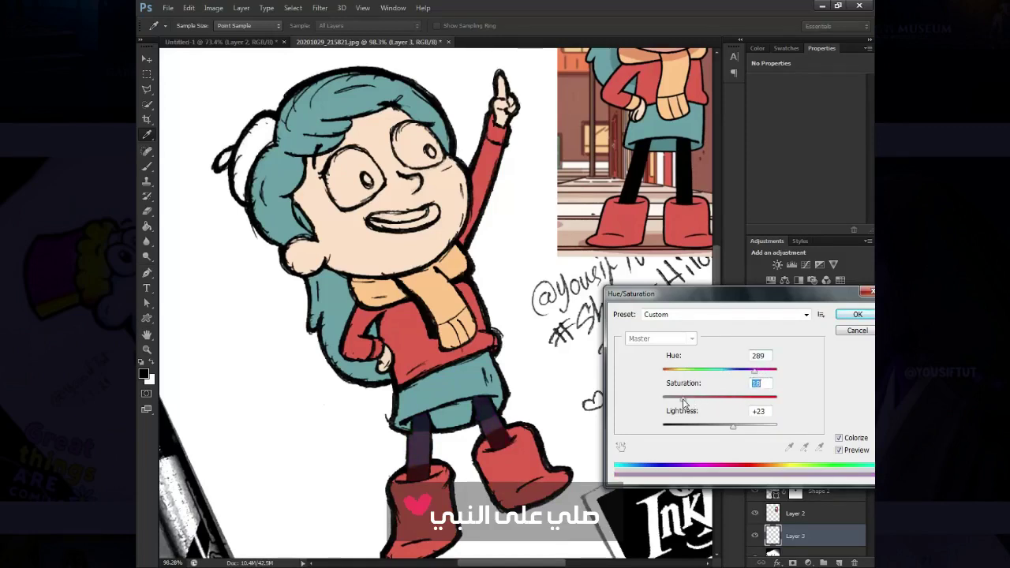
key("Return")
Add a layer mask to the Shape 7 layer
left_click(800, 401)
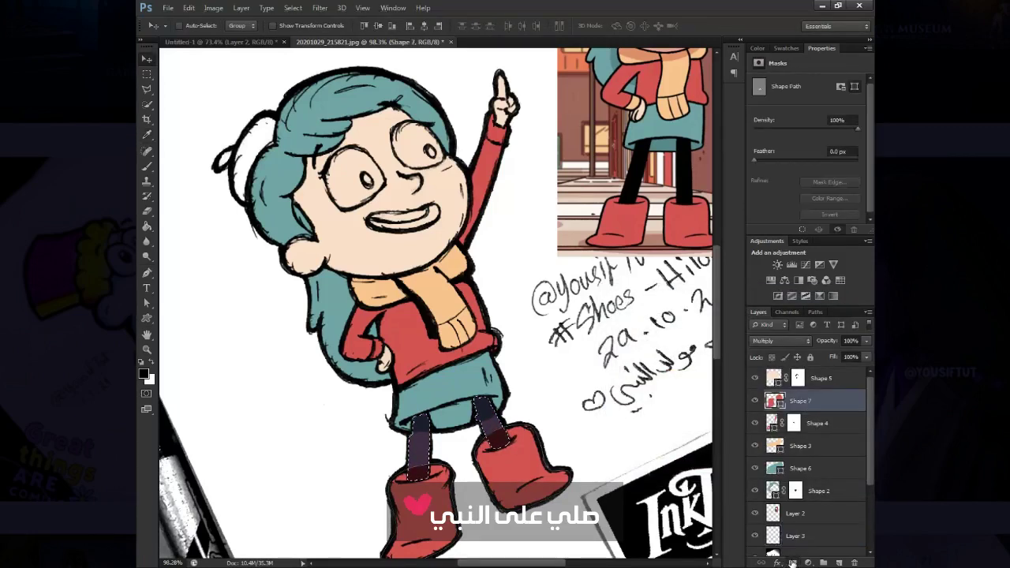
left_click(793, 563)
left_click(823, 468)
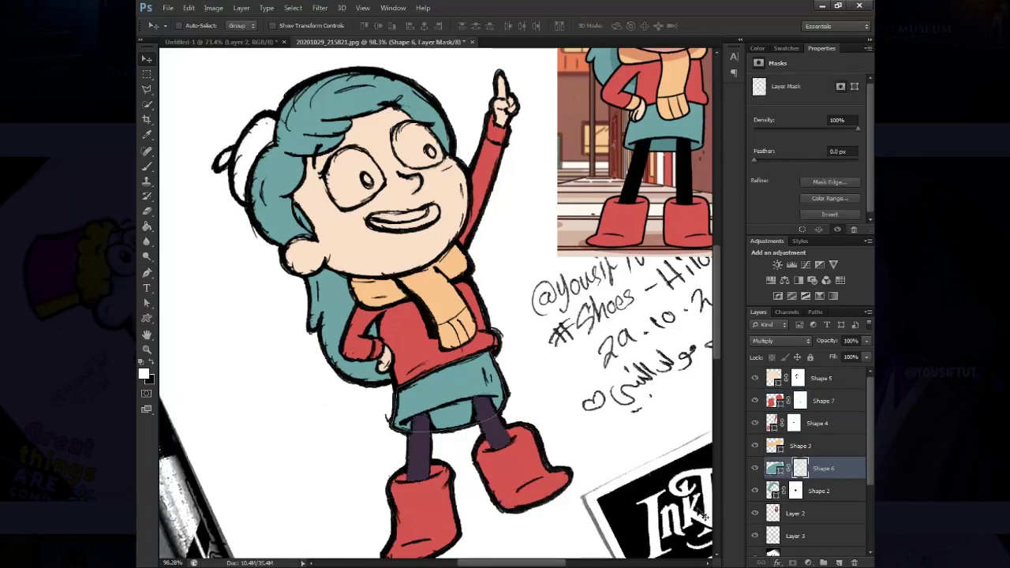
key("z")
left_click(468, 416)
scroll(799, 489, "down", 3)
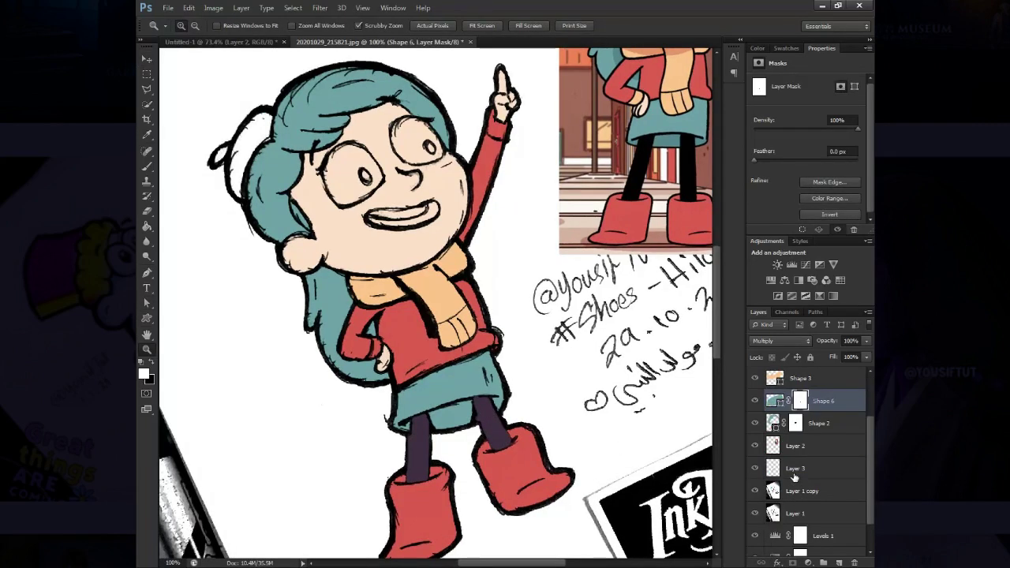
Keep Layer 3 at Multiply blending and inspect the purple legs and boots up close
left_click(794, 471)
left_click(782, 340)
left_click(727, 220)
left_click(803, 491)
key("ctrl+plus")
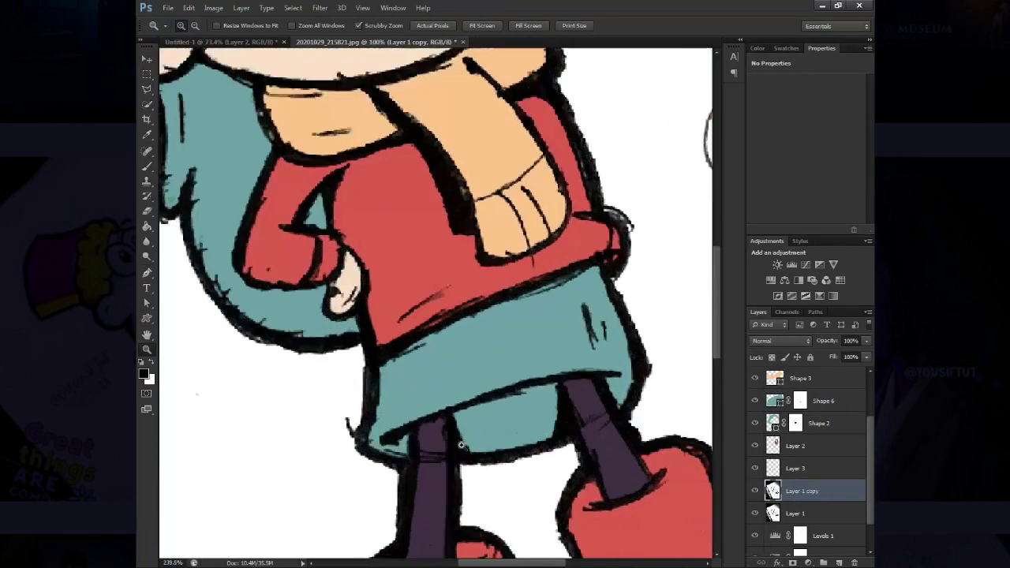
key("b")
key("ctrl+plus")
key("ctrl+plus")
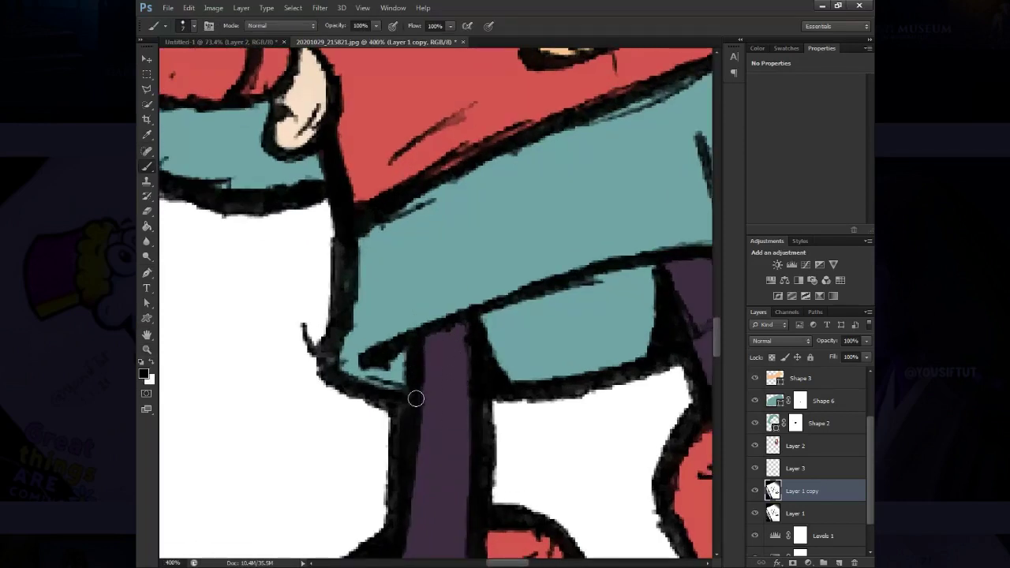
mouse_move(416, 398)
left_mouse_down()
mouse_move(322, 316)
mouse_move(211, 312)
left_mouse_up()
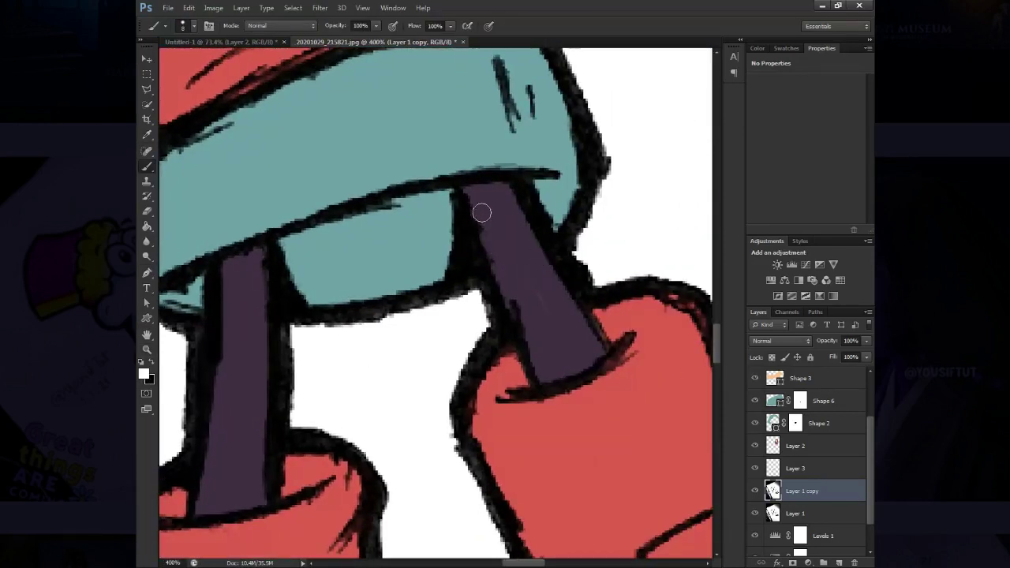
key("v")
key("ctrl+minus")
key("ctrl+minus")
key("ctrl+minus")
key("ctrl+minus")
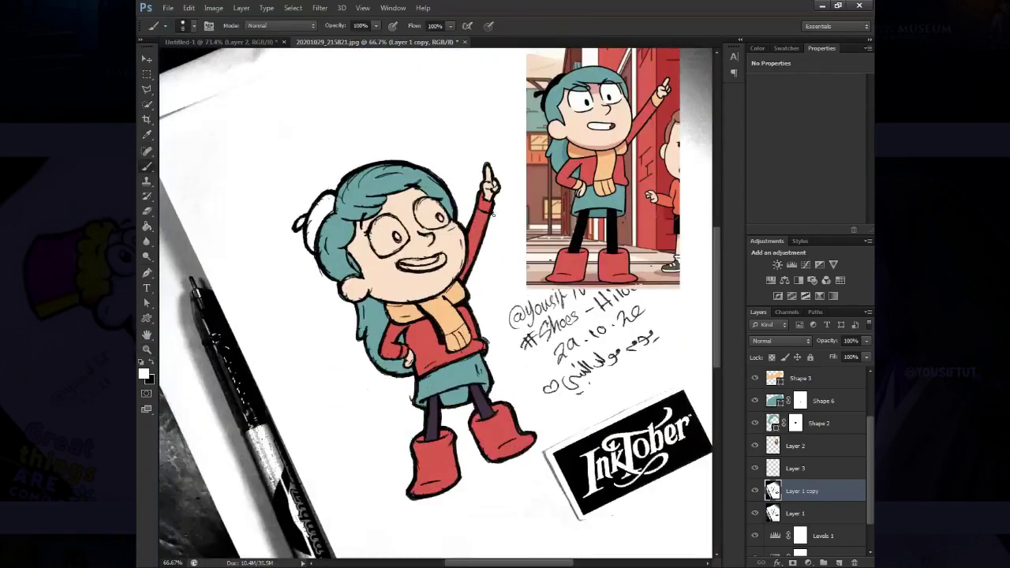
key("z")
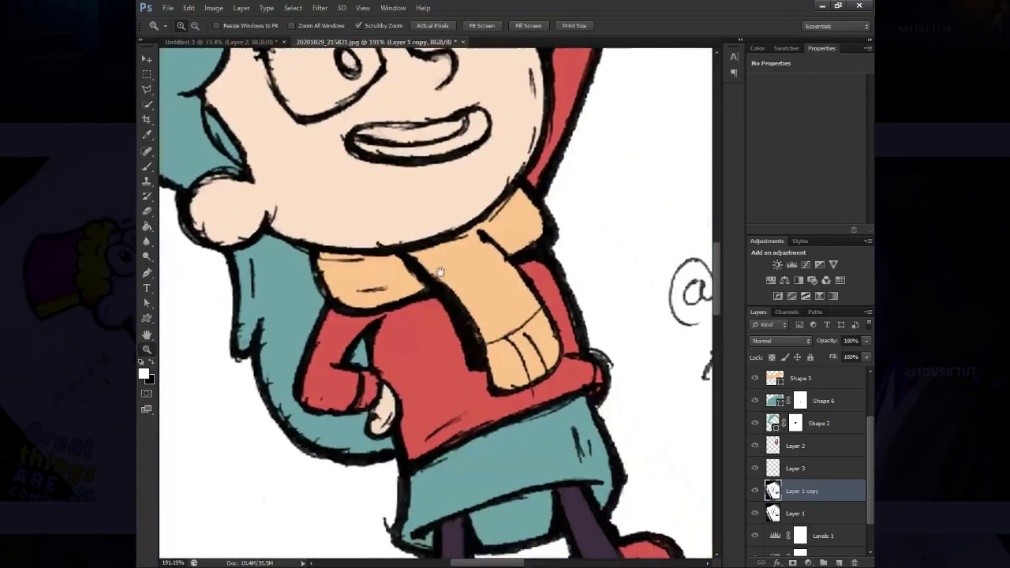
left_click_drag(320, 210, 549, 309)
Load Layer 3's leg strokes as a selection and convert them into a new shape layer, Shape 8
left_click(773, 468)
left_click(772, 469, "ctrl")
key("m")
right_click(436, 194)
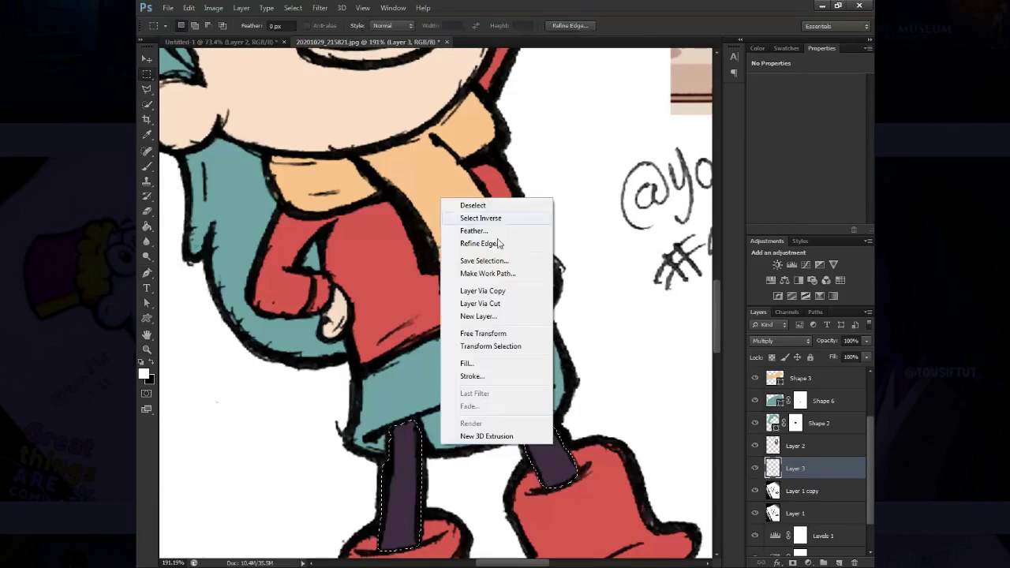
left_click(489, 274)
left_click(553, 194)
key("p")
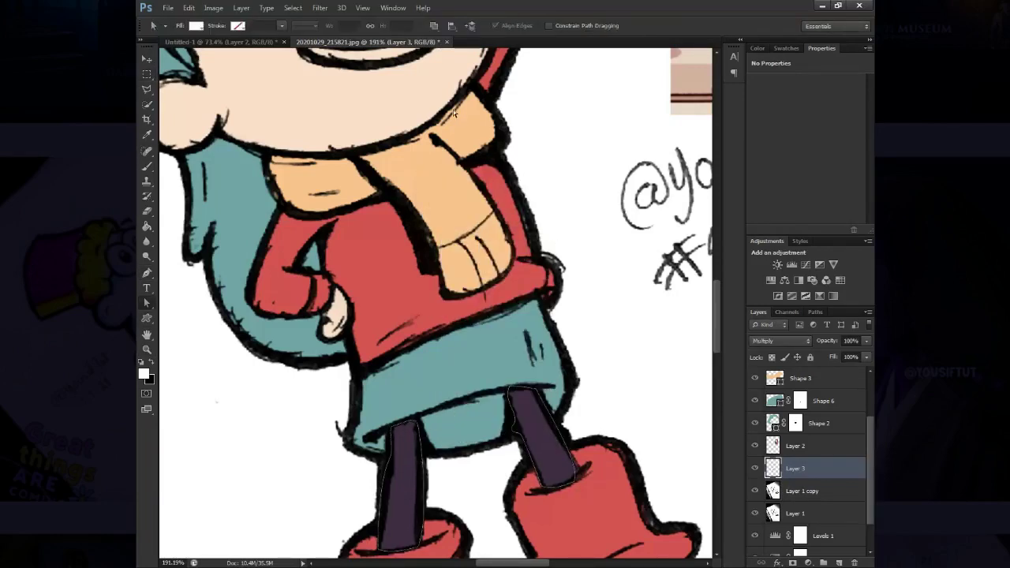
left_click(334, 26)
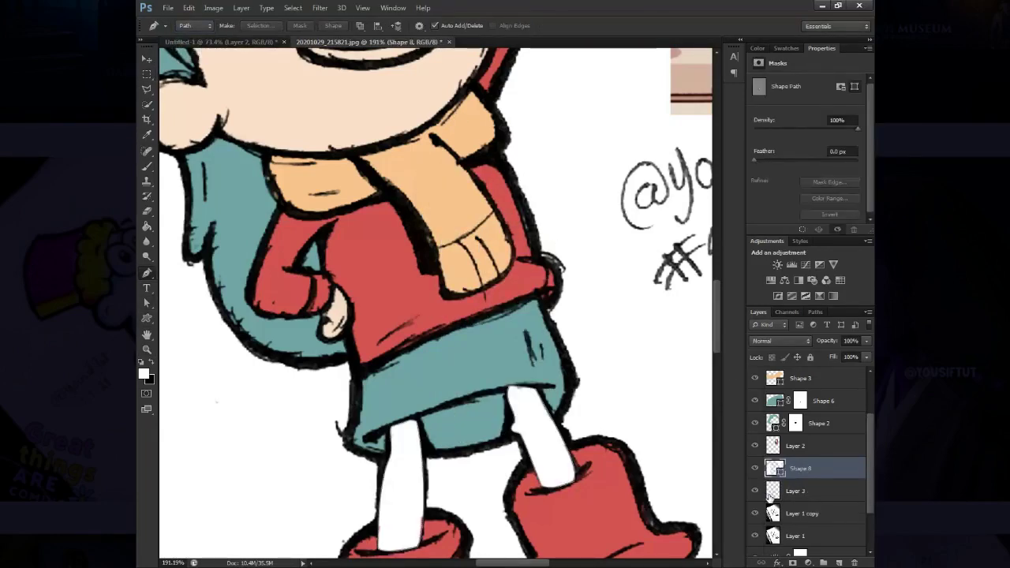
Give the Shape 8 legs a dark fill colour and Multiply blending
left_click(755, 491, "alt")
key("b")
left_click(755, 491, "alt")
double_click(775, 468)
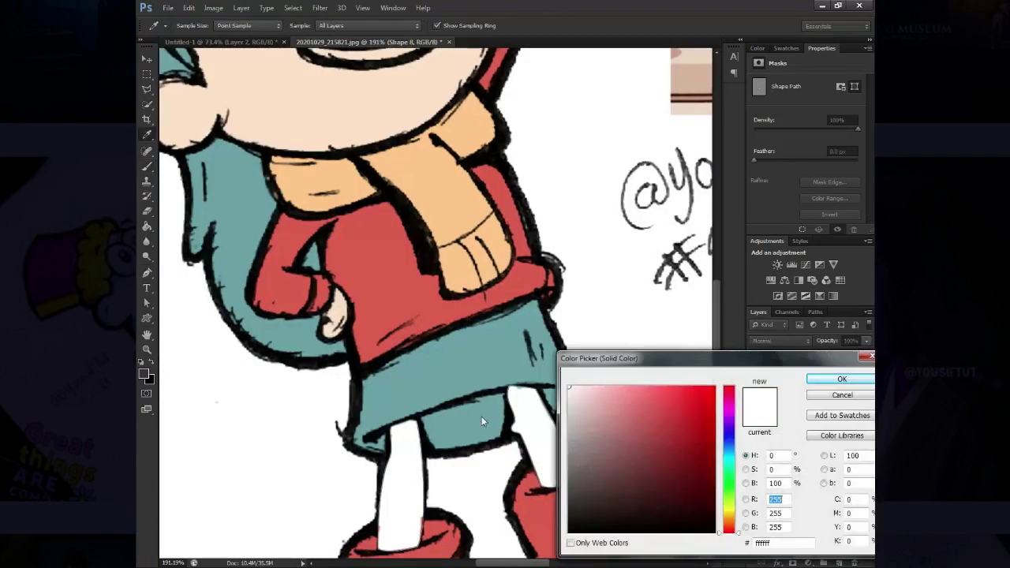
left_click(843, 379)
left_click(781, 341)
left_click(781, 97)
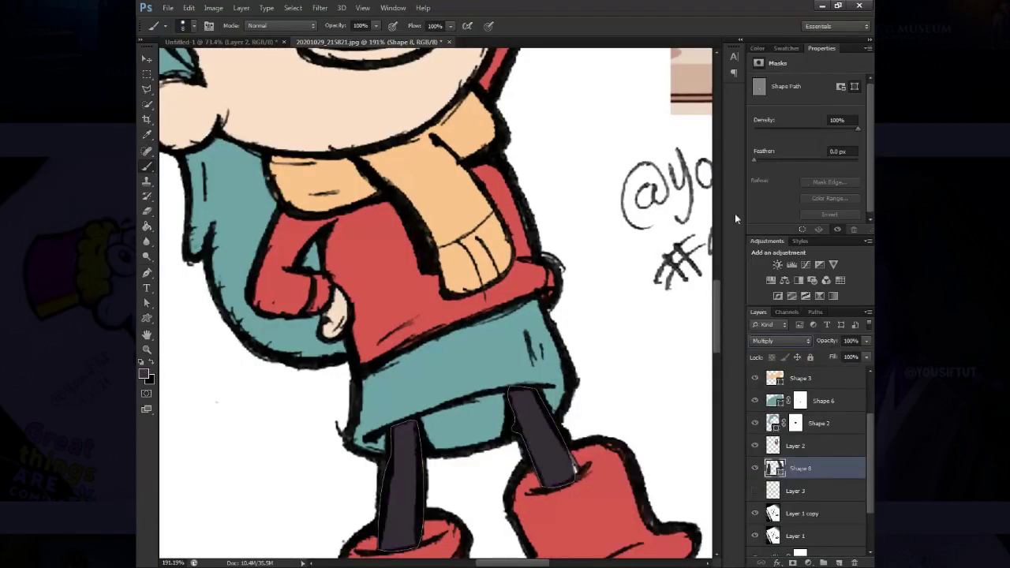
left_click_drag(338, 170, 344, 553)
Trace Hilda's round cap as a dark Pen tool shape
key("p")
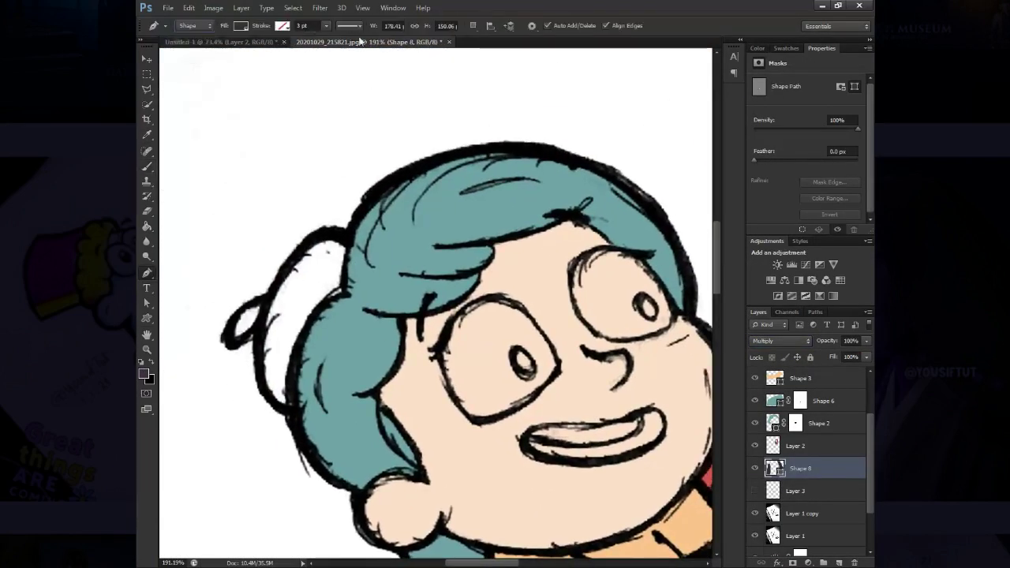
left_click(473, 26)
left_click(489, 49)
scroll(434, 300, "down", 5)
scroll(404, 154, "up", 3)
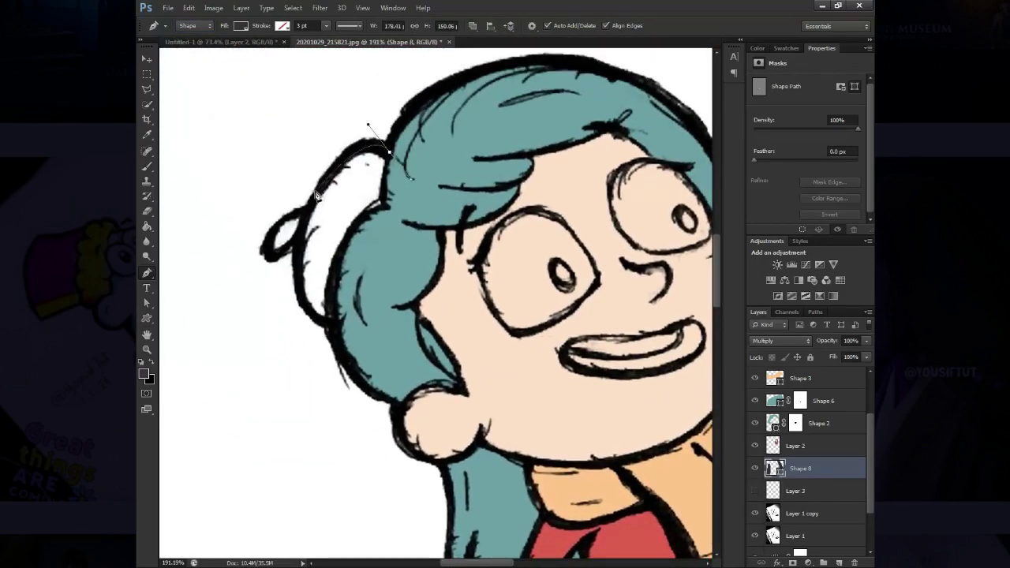
left_click_drag(315, 193, 306, 207)
left_click_drag(266, 257, 357, 219)
left_click(330, 319)
Lower the shape's opacity to 30% and select the Shape 8 layer
key("3")
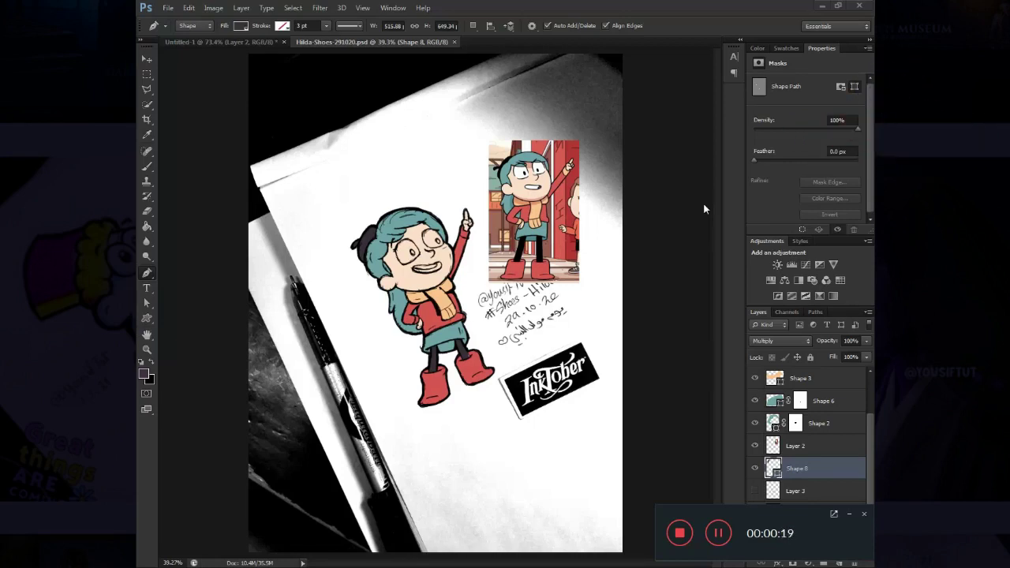
left_click(853, 515)
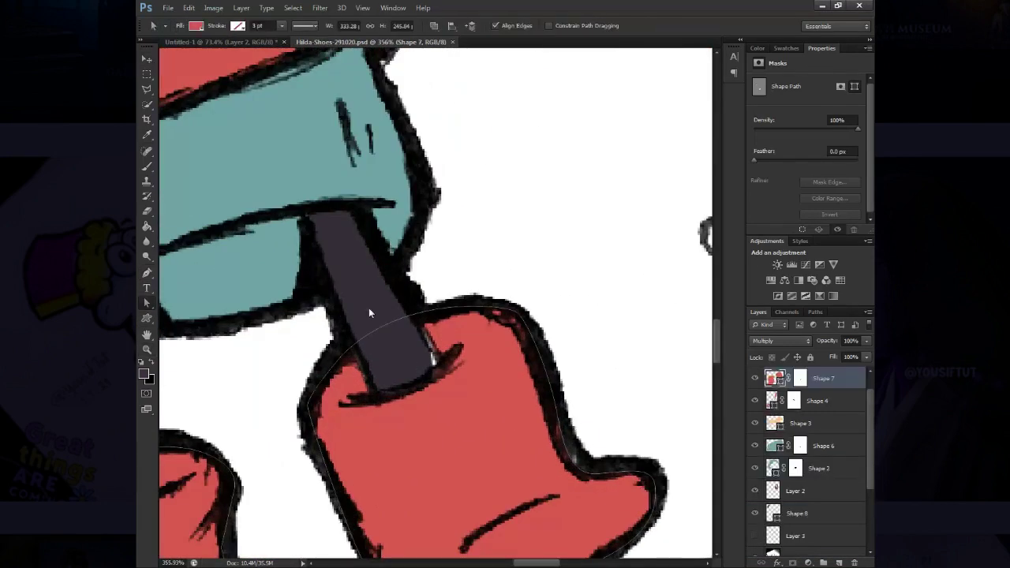
left_click(368, 313)
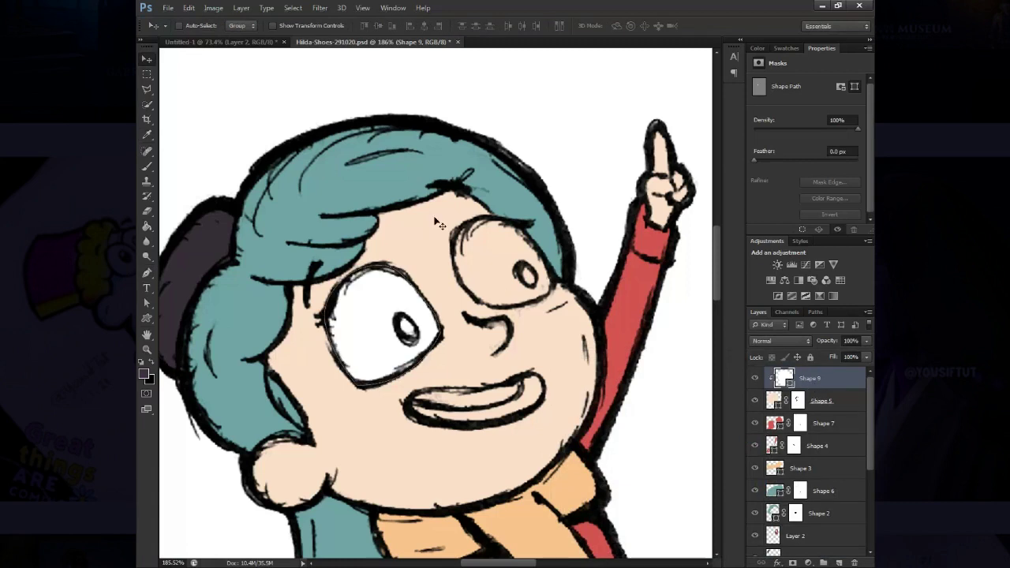
Add the right eye and the teeth to Shape 9's white fill using Combine Shapes, then fit the view
key("p")
left_click(472, 25)
left_click(484, 49)
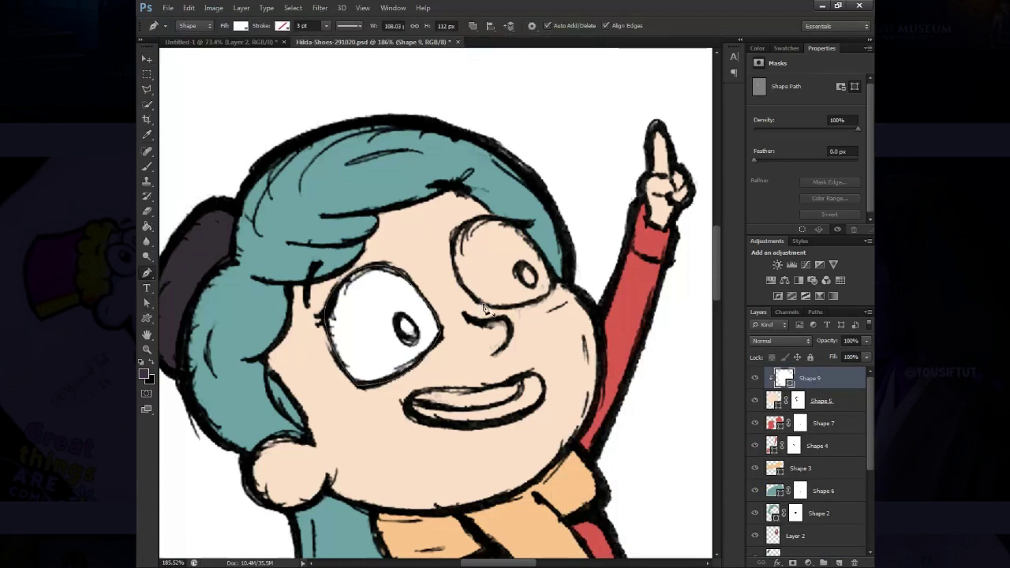
mouse_move(462, 235)
left_mouse_down()
mouse_move(497, 227)
mouse_move(544, 259)
mouse_move(523, 309)
left_mouse_up()
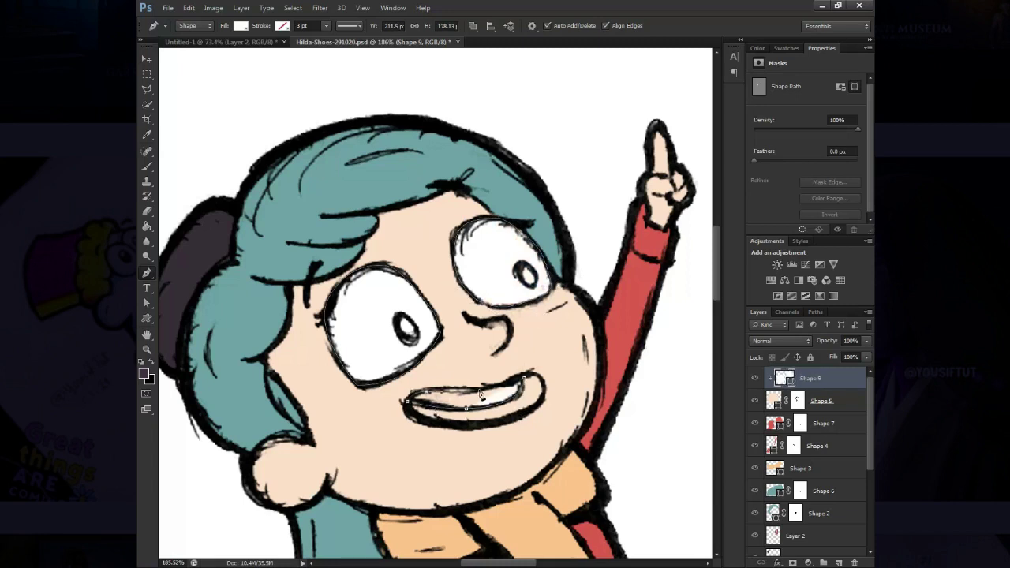
left_click(483, 390)
key("v")
key("ctrl+0")
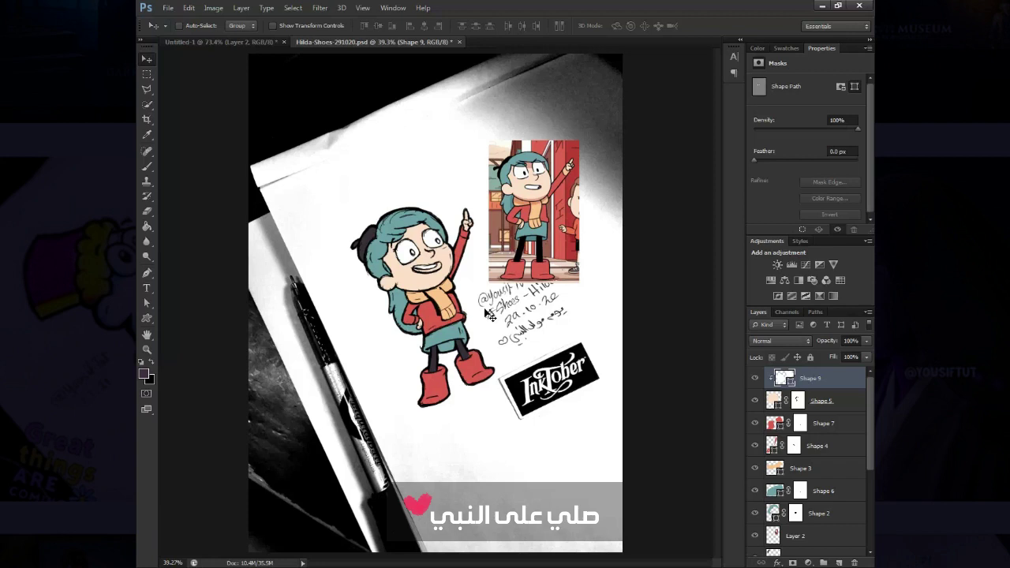
Paint the inside of Hilda's mouth dark red on a new clipped layer
key("b")
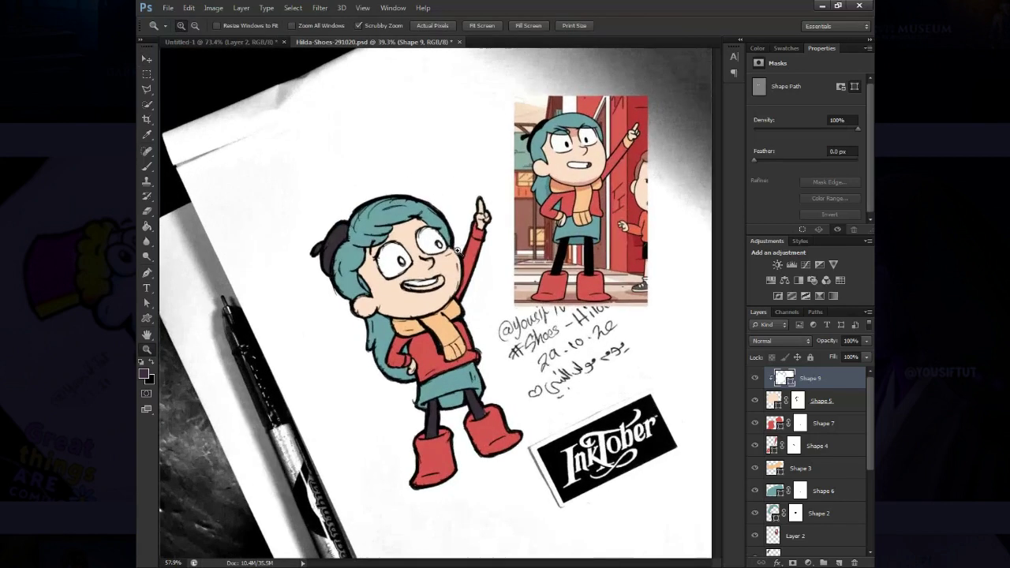
scroll(474, 237, "up", 5)
left_click(602, 180, "alt")
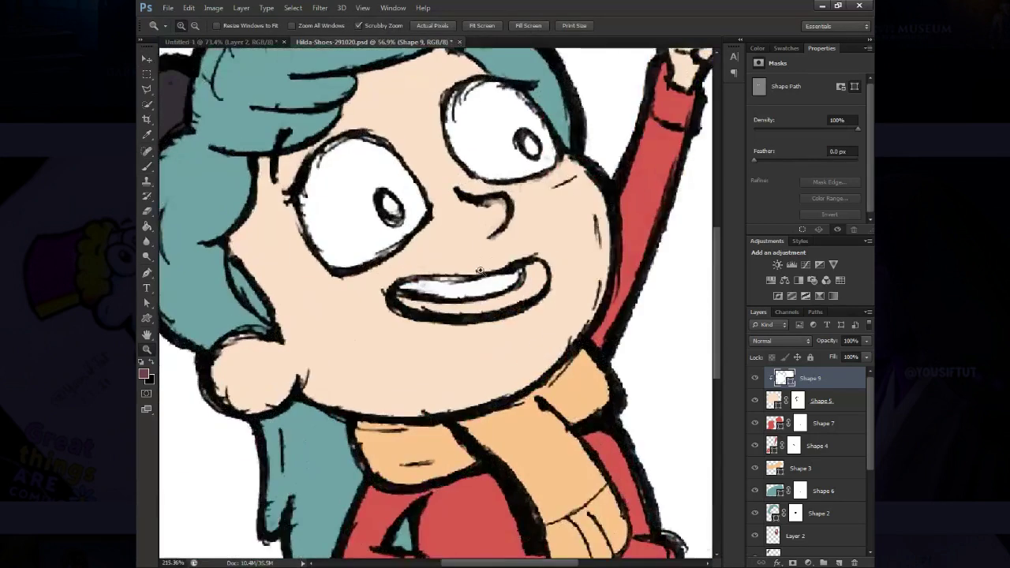
key("ctrl+shift+alt+n")
key("b")
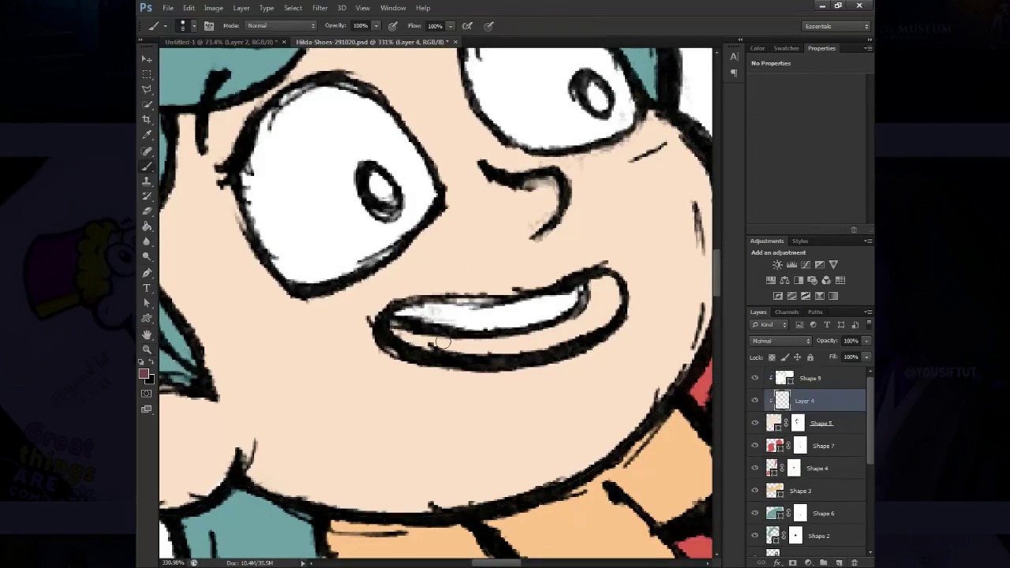
left_click_drag(446, 343, 397, 332)
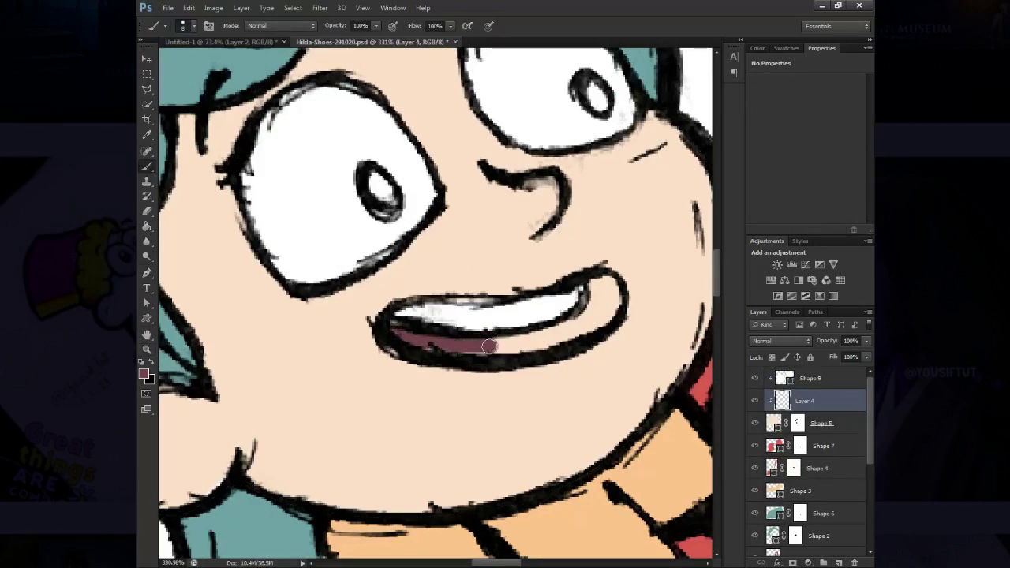
key("]")
left_click_drag(507, 350, 605, 298)
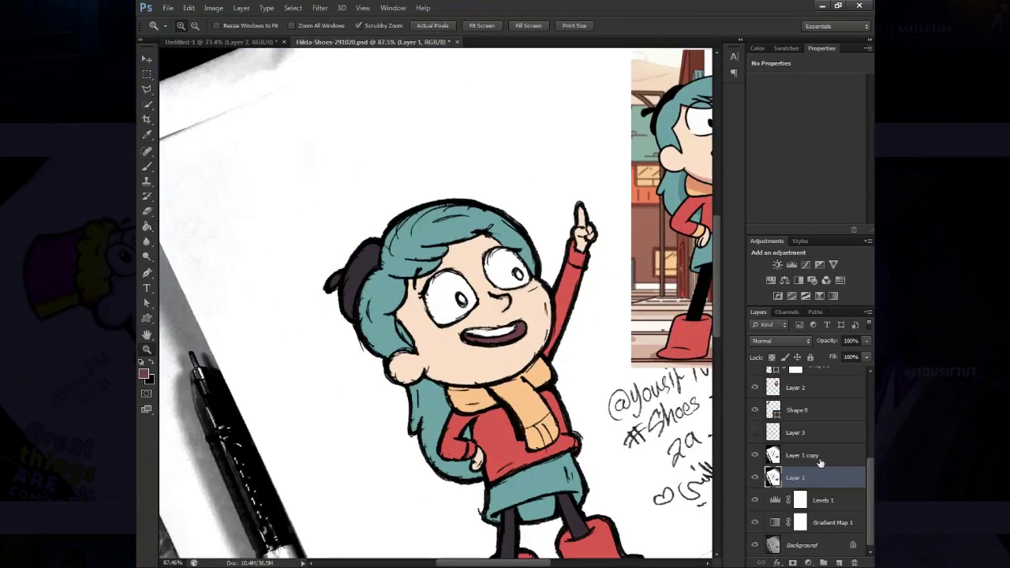
Paint both pupils solid black on a new layer above the Layer 1 copy line art
left_click(820, 463)
key("ctrl+shift+alt+n")
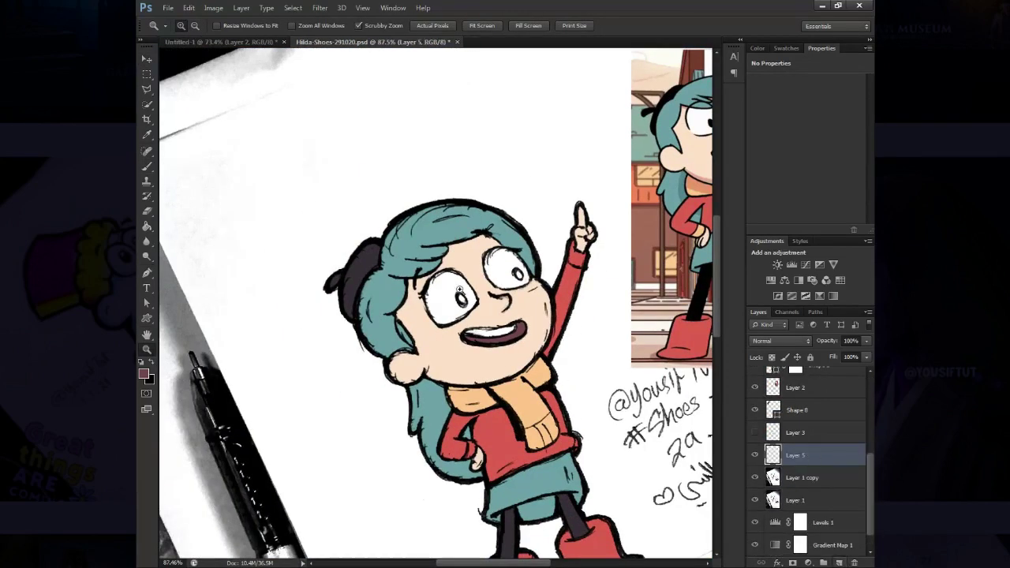
key("b")
scroll(478, 296, "up", 5)
left_click_drag(399, 352, 414, 345)
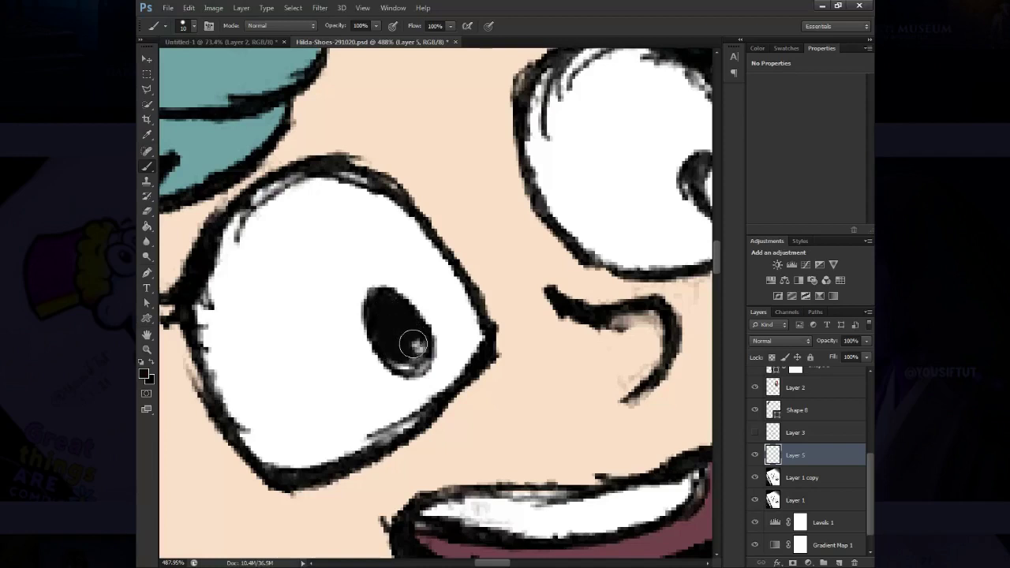
left_click_drag(489, 309, 379, 373)
left_click_drag(584, 245, 611, 257)
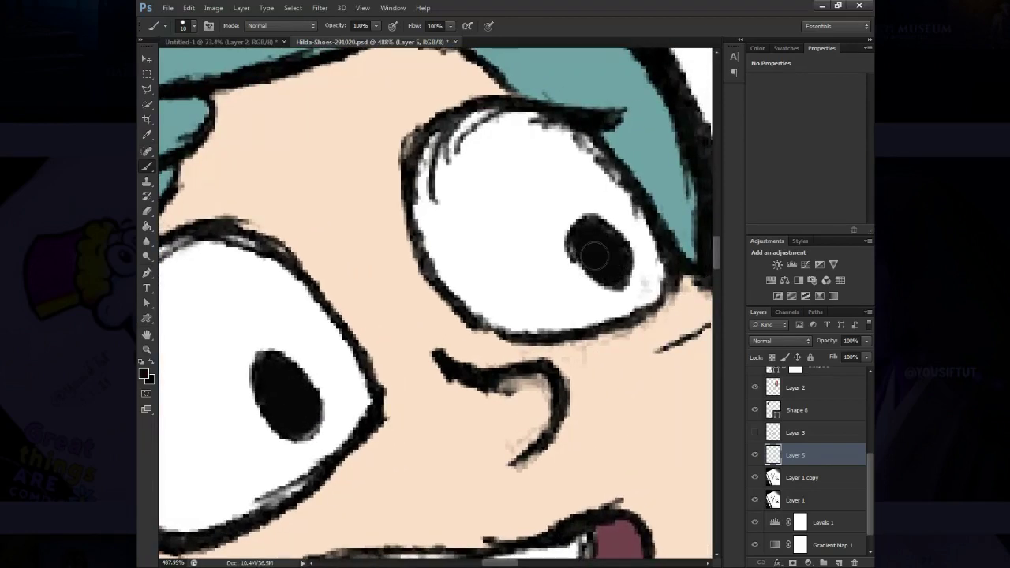
key("v")
scroll(553, 289, "down", 10)
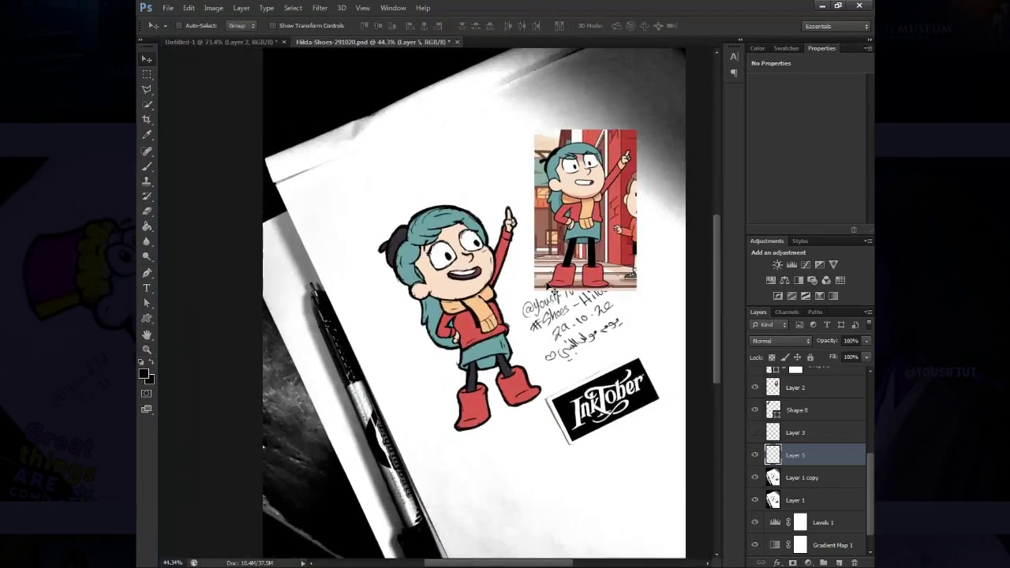
Load the Shape 9 copy figure outline as a selection and hide that layer
key("z")
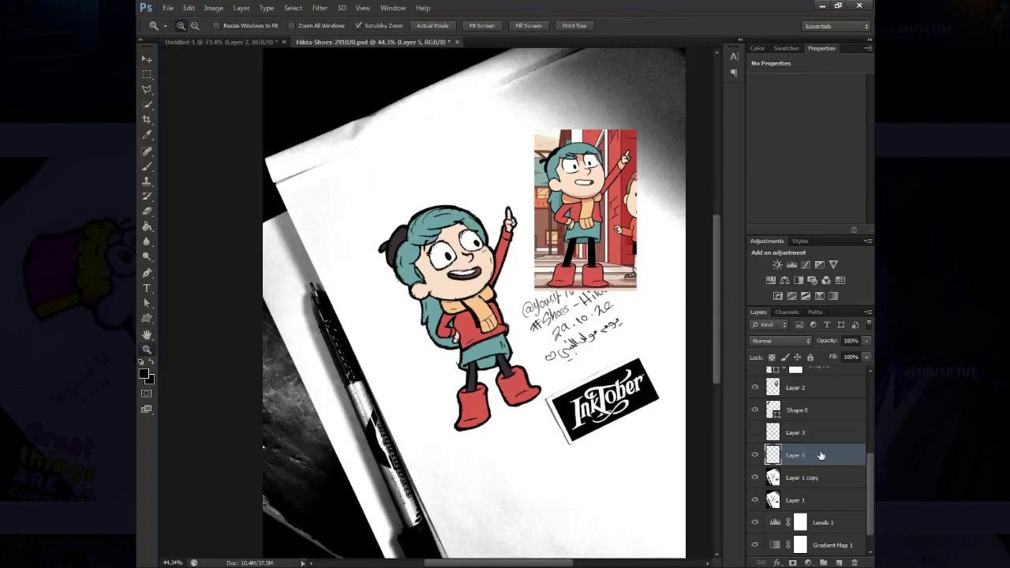
left_click(755, 456)
scroll(797, 497, "up", 2)
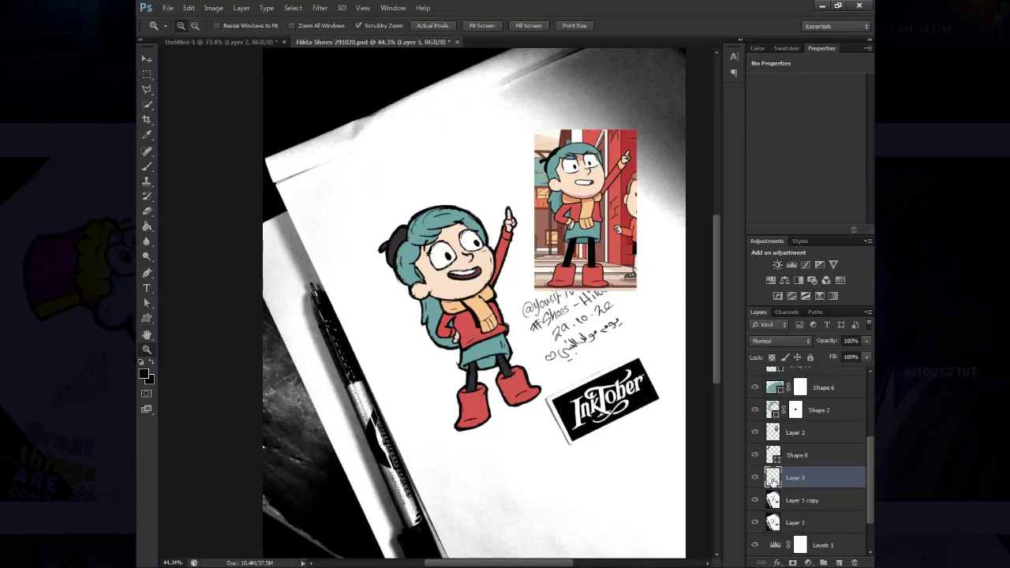
scroll(798, 474, "up", 5)
left_click(809, 379)
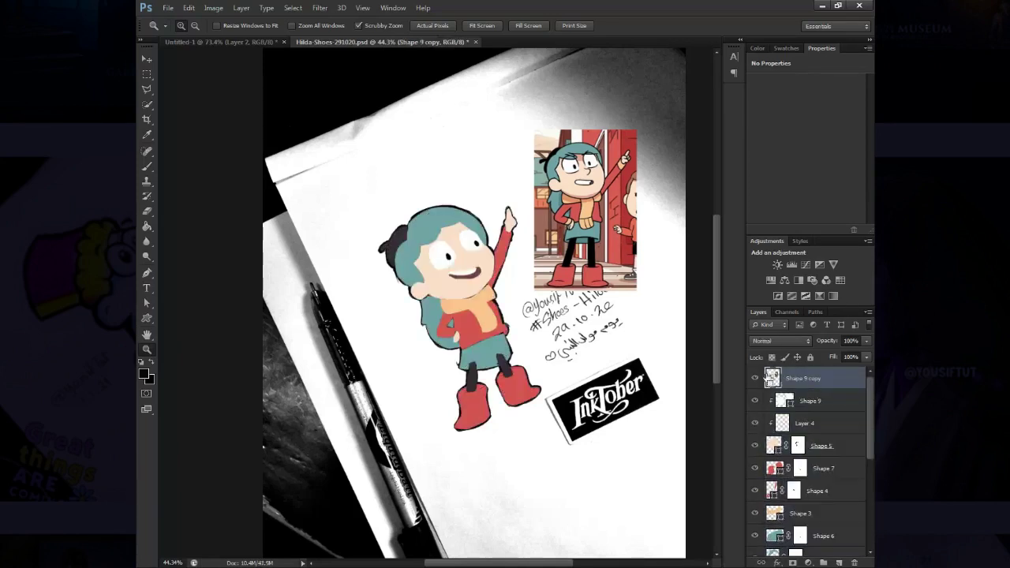
left_click(771, 380, "ctrl")
left_click(756, 379)
Fill a new Layer 6 with a black Hilda silhouette and hide it
left_click(839, 563, "ctrl")
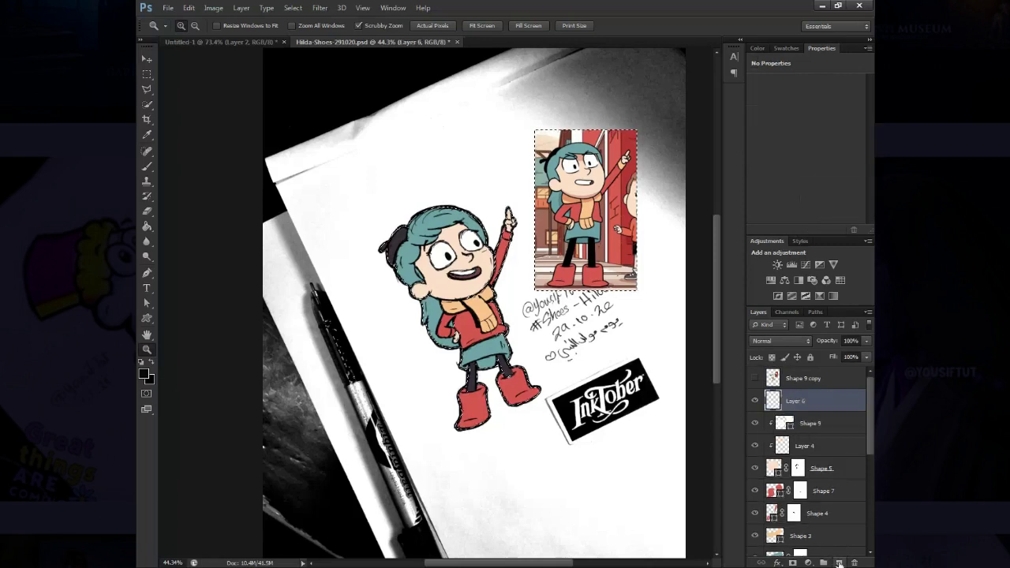
key("alt+BackSpace")
key("ctrl+z")
key("m")
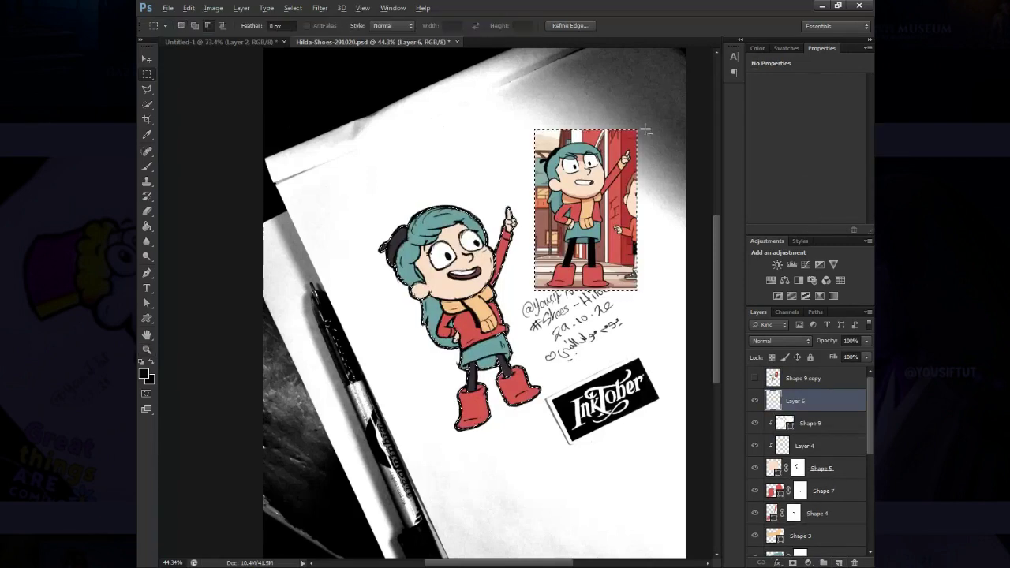
key("alt+BackSpace")
key("ctrl+d")
key("v")
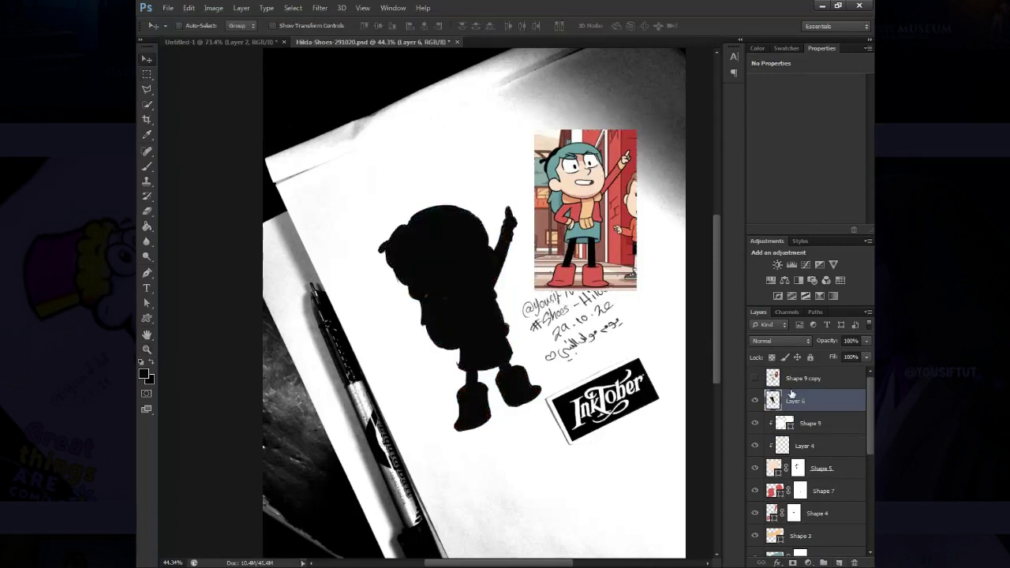
left_click(755, 401)
Add Layer 7 set to Multiply, with a layer mask from the figure selection
left_click(811, 423)
key("ctrl+shift+alt+n")
left_click(780, 340)
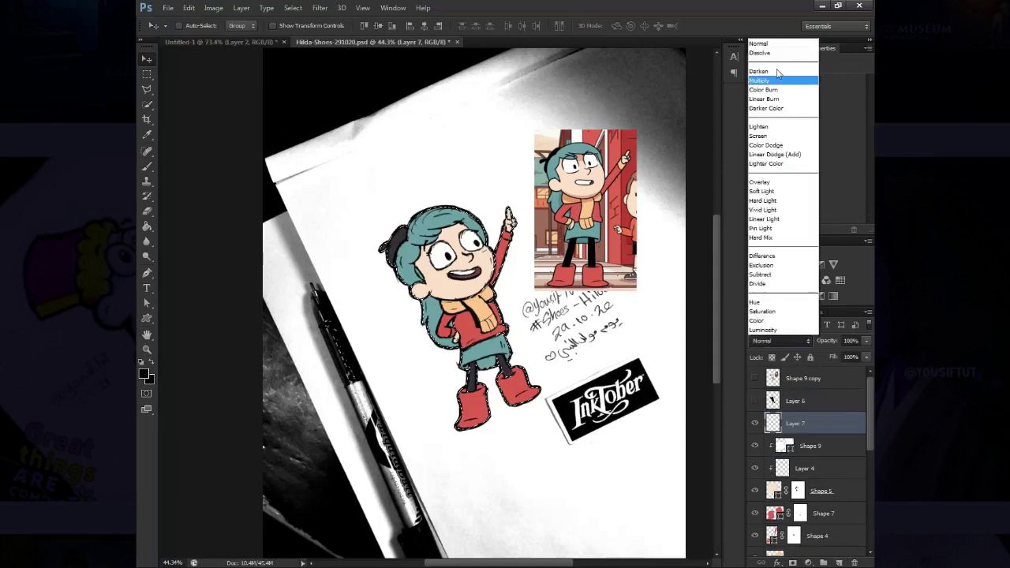
left_click(778, 81)
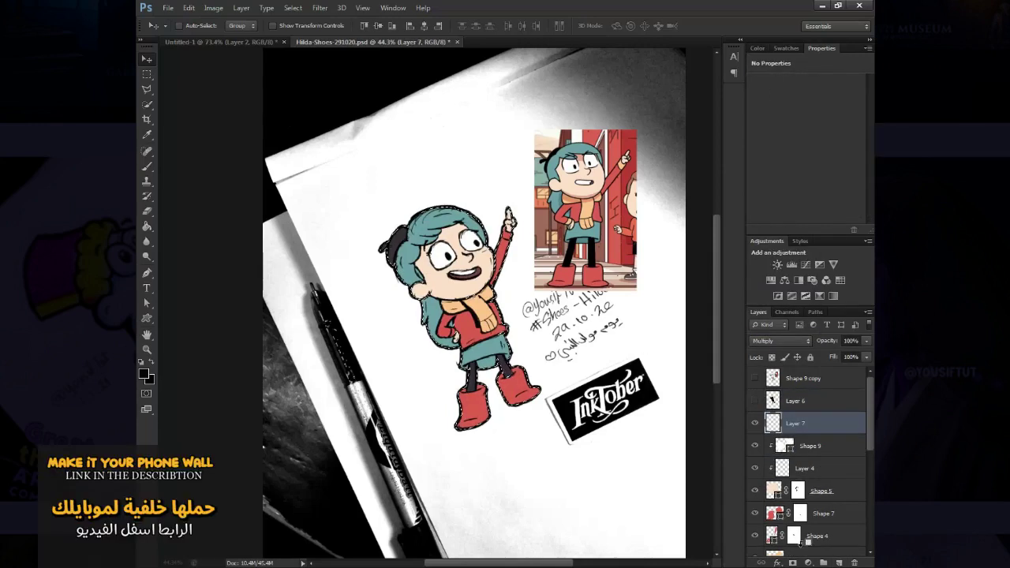
left_click(792, 563)
Paint a large soft brown blob behind Hilda on Layer 7
key("b")
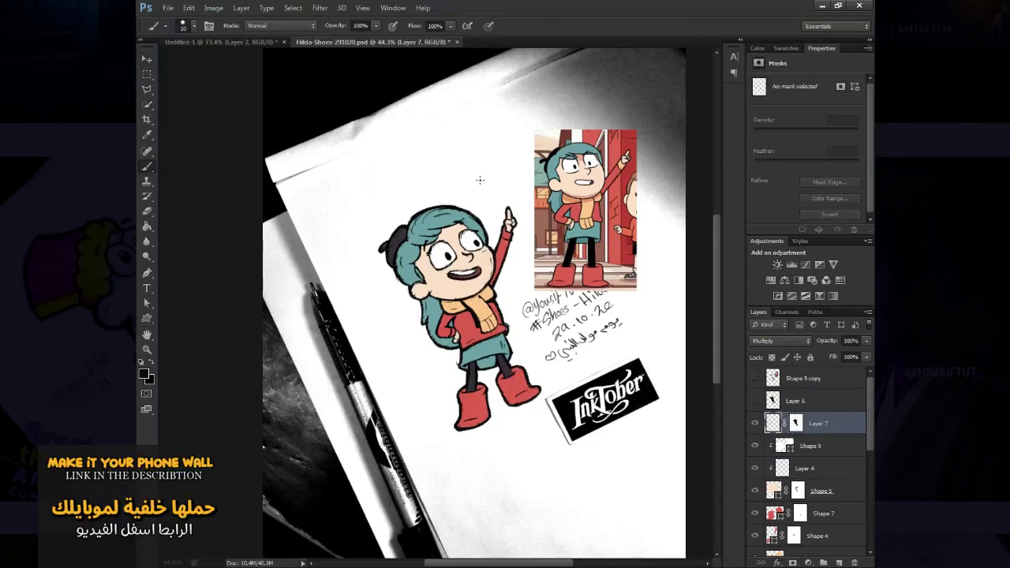
right_click(483, 179)
left_click(552, 204)
key("Return")
left_click_drag(466, 202, 411, 332)
key("bracketright")
key("bracketright")
key("bracketright")
left_click(584, 237, "alt")
mouse_move(474, 205)
left_mouse_down()
mouse_move(415, 364)
mouse_move(454, 402)
left_mouse_up()
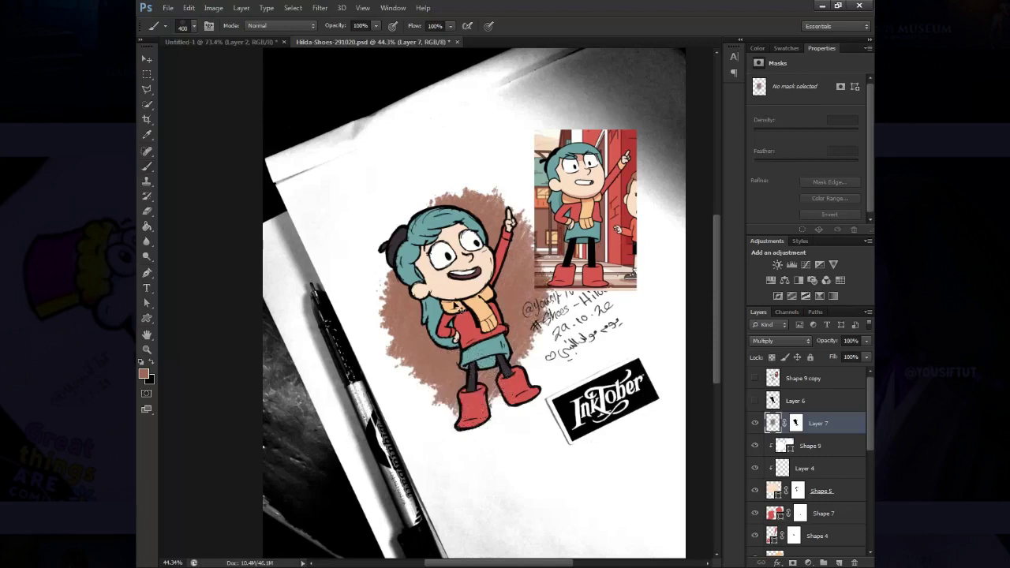
Compare with the Untitled-1 reference, then nudge and transform the brown blob
left_click(234, 40)
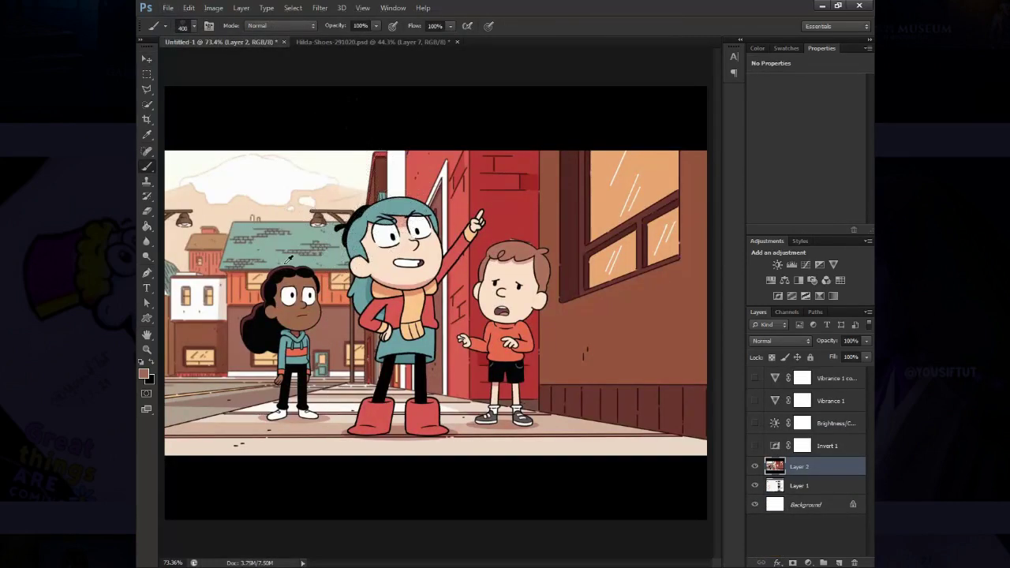
left_click(411, 42)
key("v")
left_click_drag(620, 320, 647, 348)
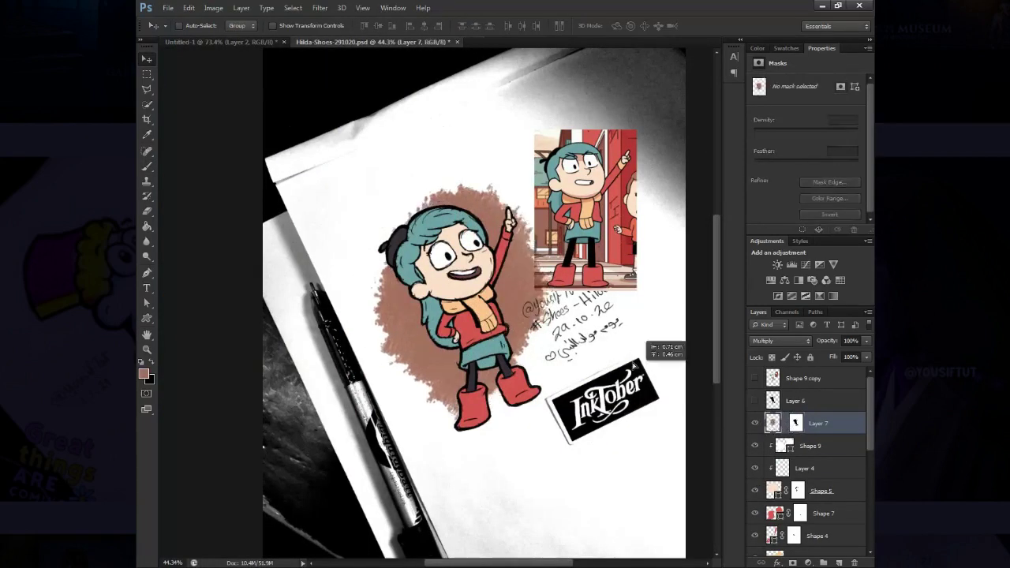
key("ctrl+t")
key("Return")
Shift the blob's hue toward pink (Hue -27), compare, and leave Layer 7 hidden
key("ctrl+u")
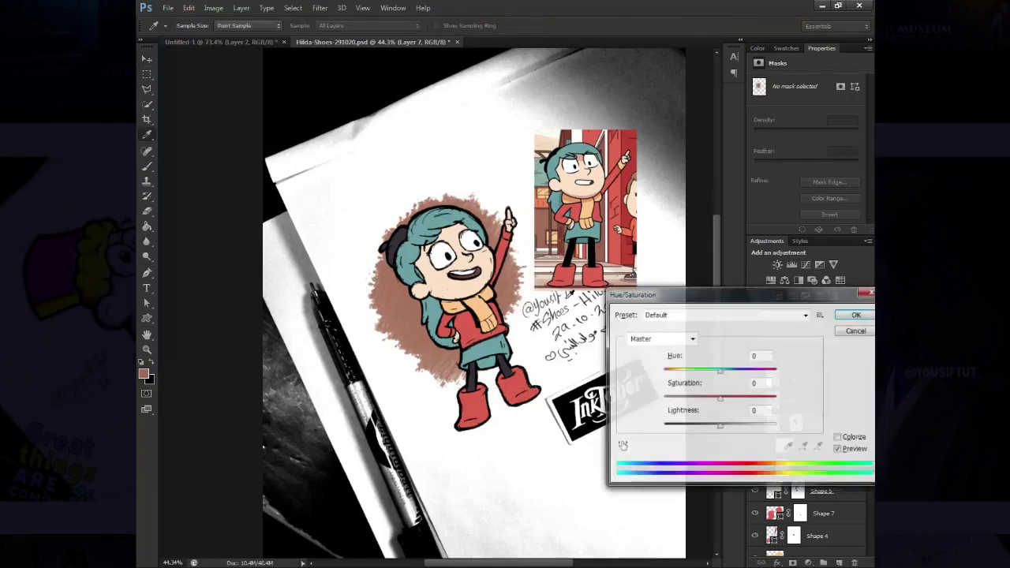
mouse_move(720, 370)
left_mouse_down()
mouse_move(707, 373)
mouse_move(774, 376)
mouse_move(710, 381)
left_mouse_up()
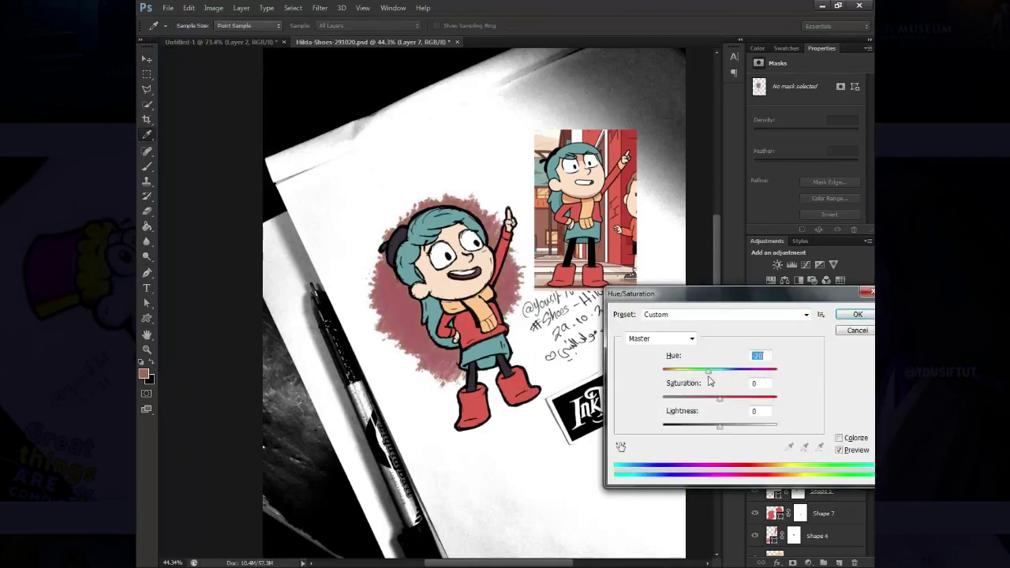
key("Return")
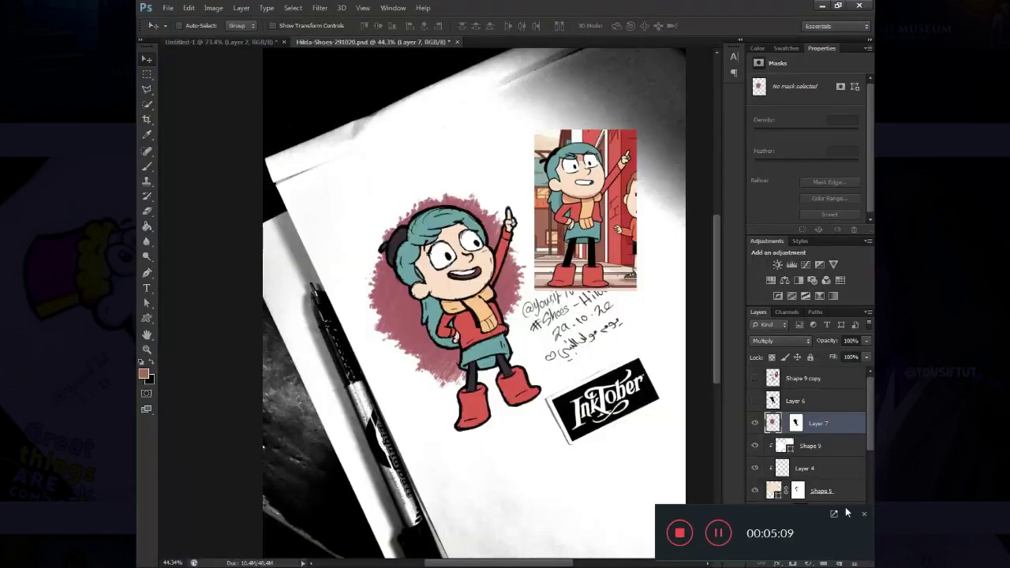
left_click(756, 424)
left_click(755, 423)
left_click(756, 423)
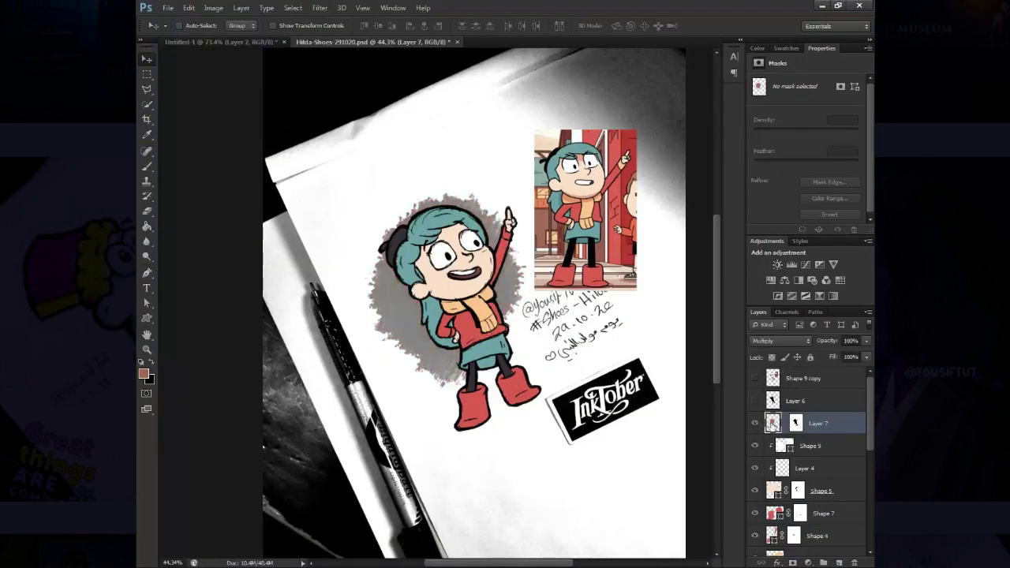
left_click(756, 423)
left_click(755, 423)
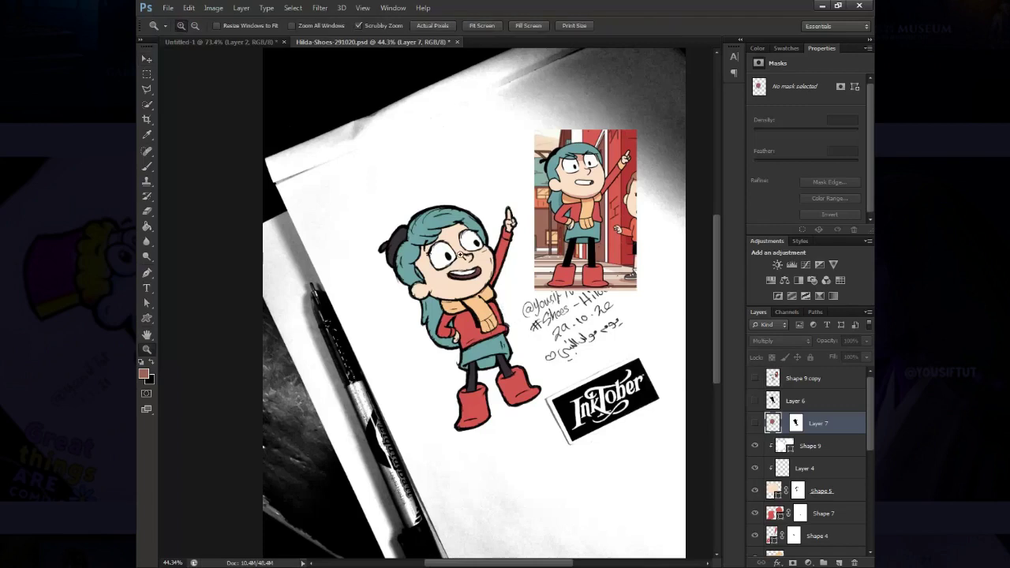
Add a new masked Layer 8 above Shape 9 and target its pixels for painting
scroll(473, 253, "up", 3)
left_click(835, 450)
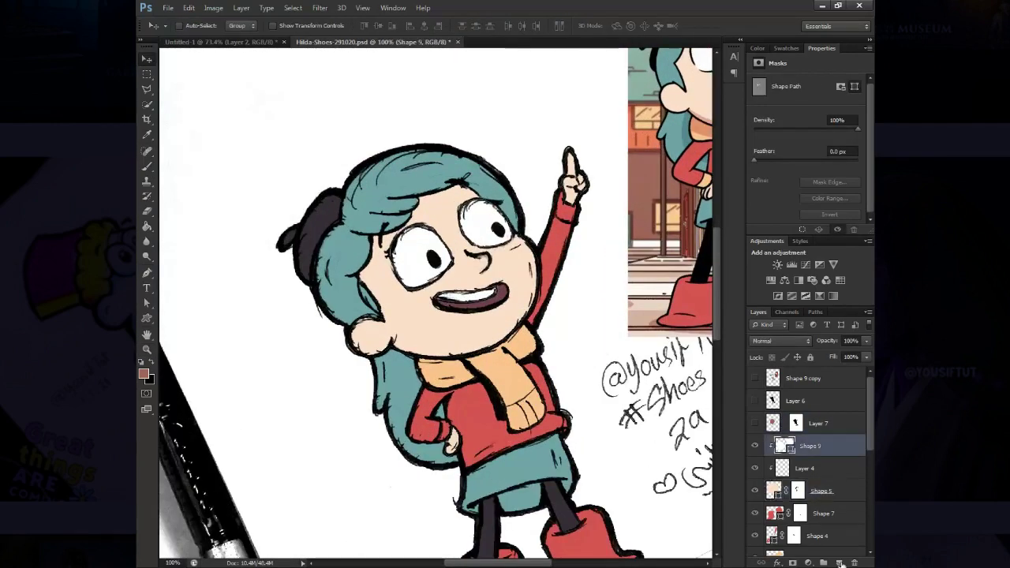
key("ctrl+shift+alt+n")
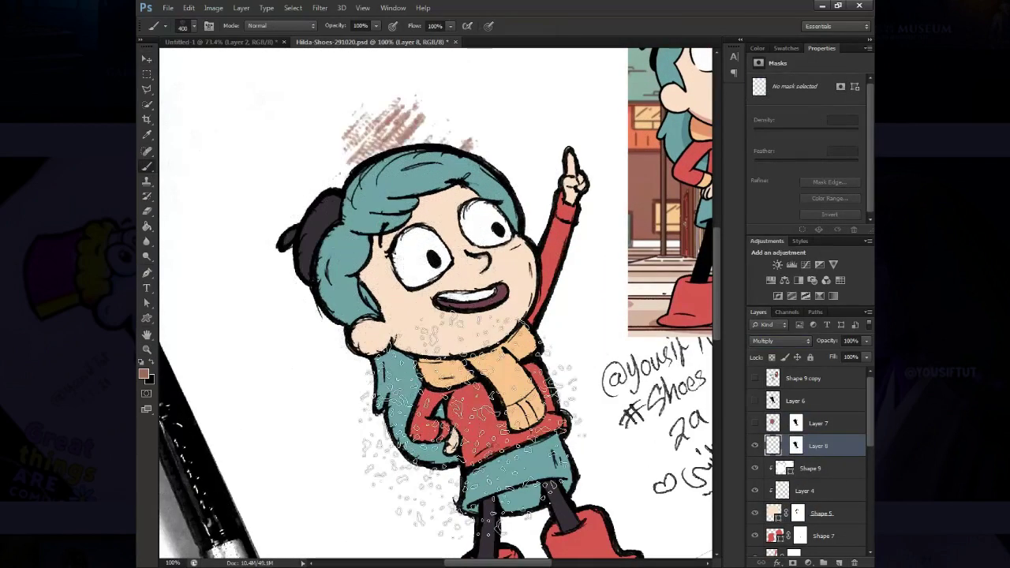
key("b")
left_click(794, 446)
left_click(773, 446)
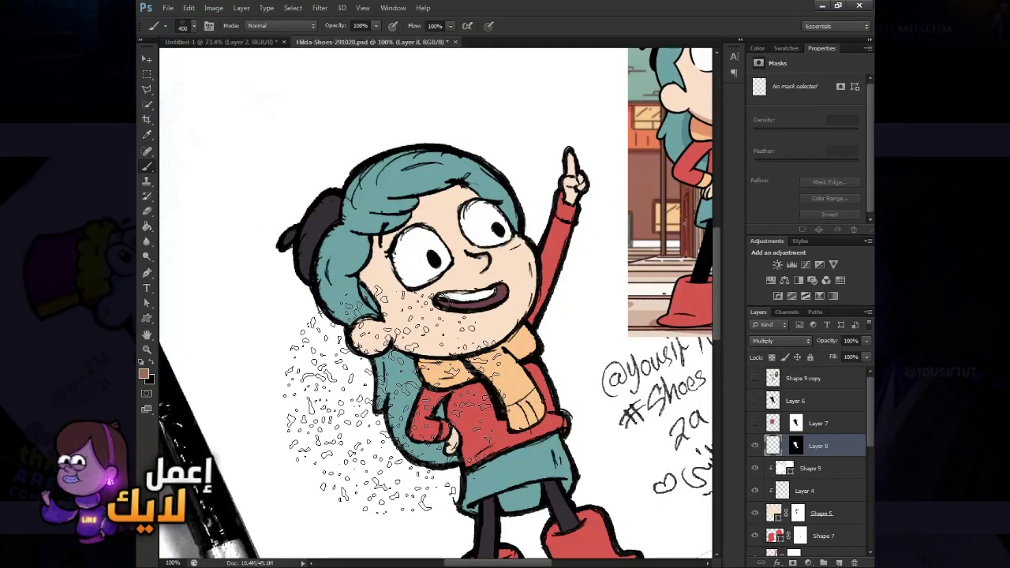
Choose the 100 px brush at 30% opacity with pale lilac #d3adde as the colour
right_click(413, 357)
left_click(483, 491)
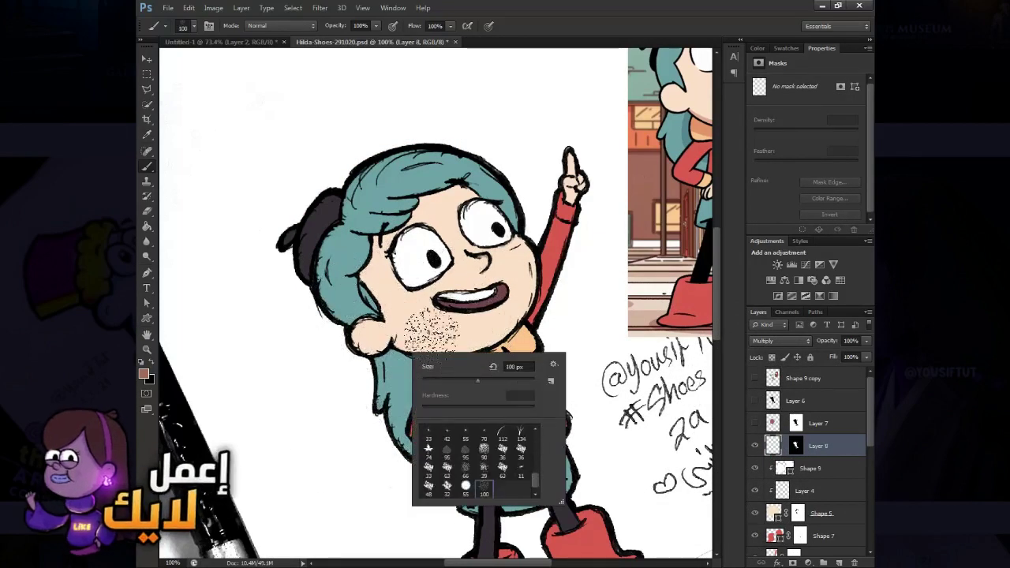
key("Return")
key("3")
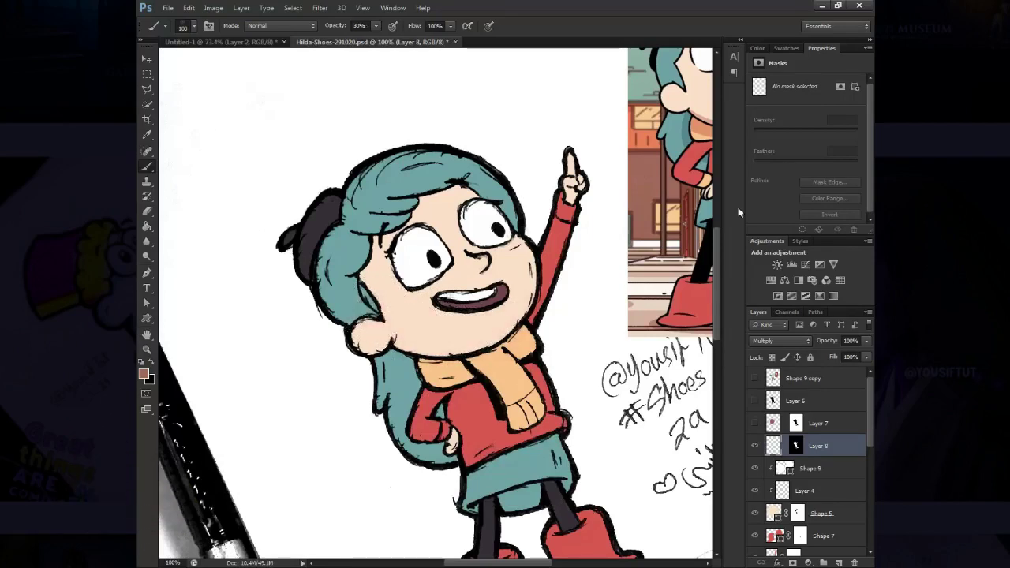
left_click(143, 375)
left_click(725, 420)
left_click(600, 405)
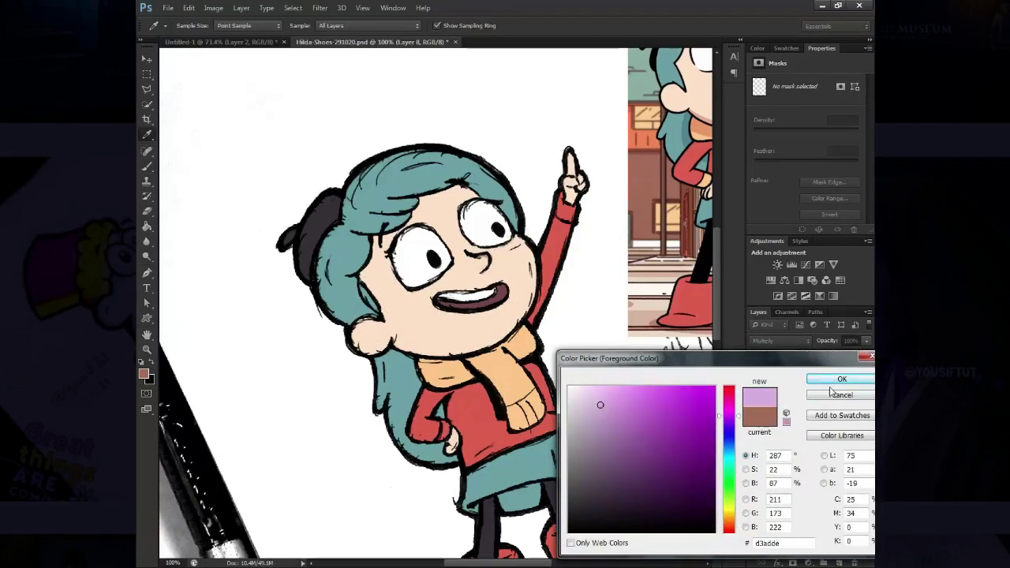
left_click(839, 381)
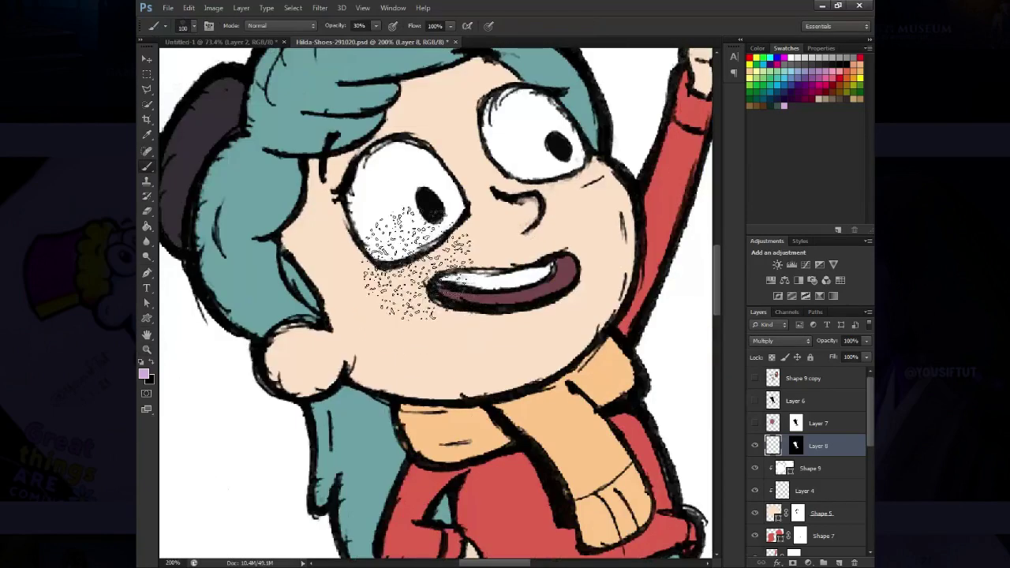
Stipple lilac shading onto the left cheek and chin at 40% opacity
key("bracketleft")
key("bracketleft")
key("bracketleft")
mouse_move(305, 350)
left_mouse_down()
mouse_move(316, 359)
mouse_move(624, 320)
mouse_move(666, 418)
left_mouse_up()
key("ctrl+alt+z")
key("ctrl+alt+z")
key("4")
key("bracketright")
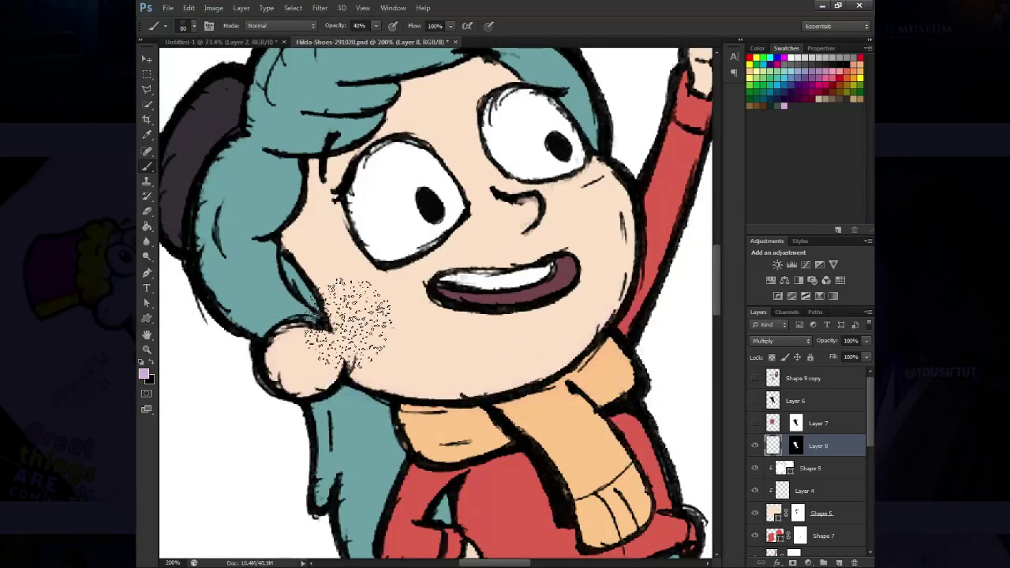
mouse_move(316, 340)
left_mouse_down()
mouse_move(303, 364)
mouse_move(631, 316)
mouse_move(624, 158)
mouse_move(683, 24)
left_mouse_up()
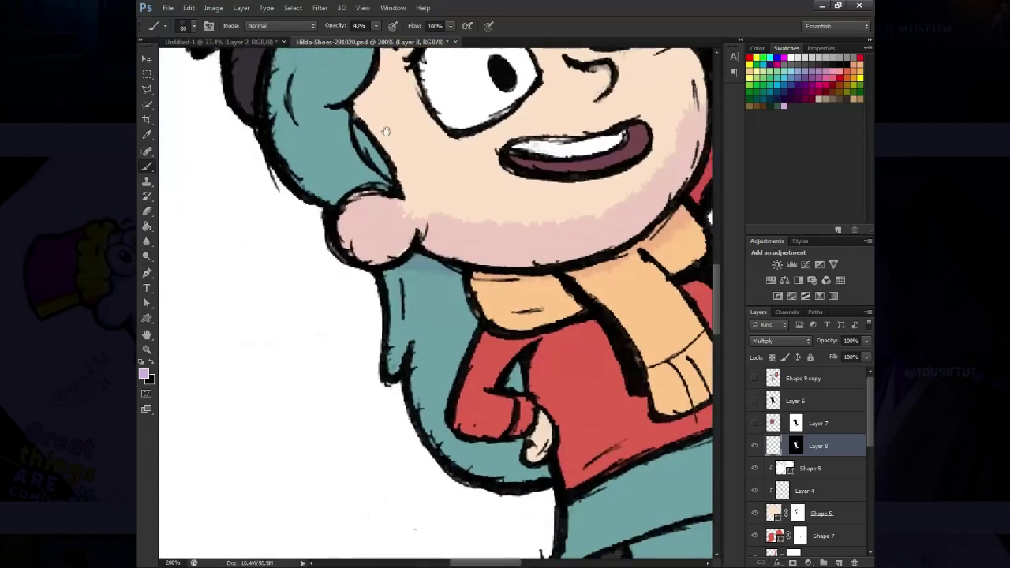
Shade the scarf and torso, undoing a stray stroke on the toe
left_click_drag(505, 478, 399, 462)
key("bracketleft")
key("bracketleft")
key("bracketleft")
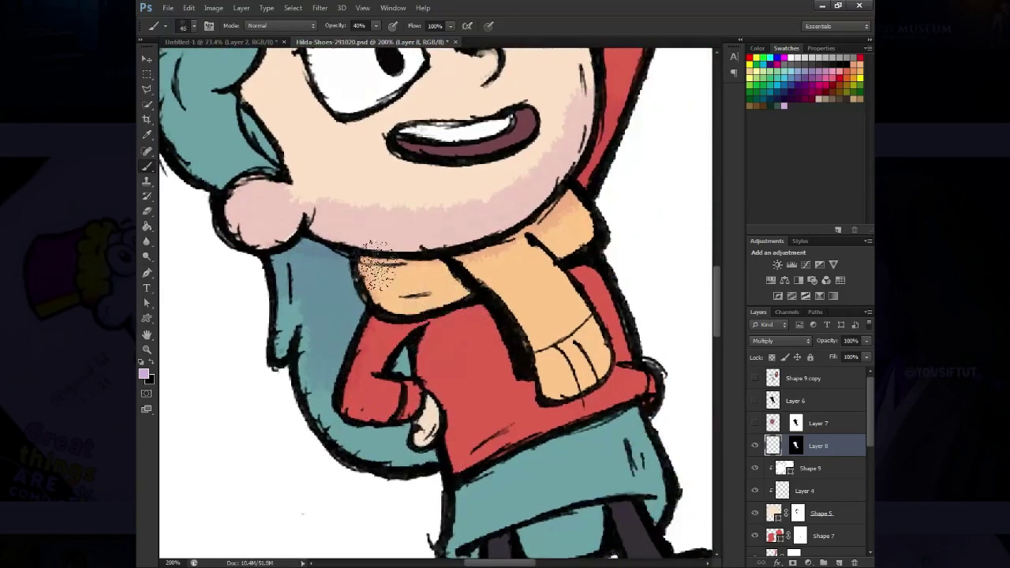
key("bracketleft")
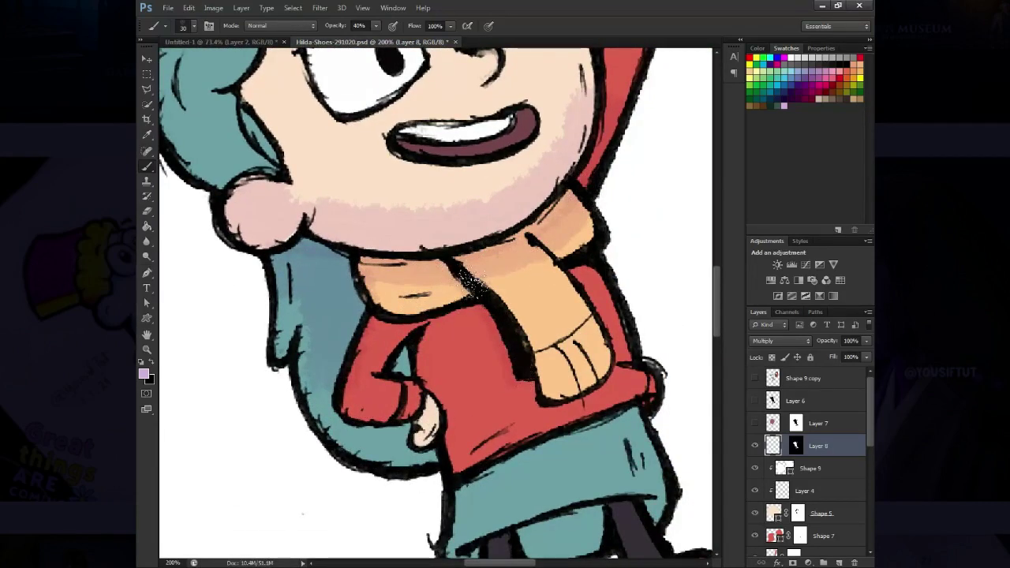
key("bracketright")
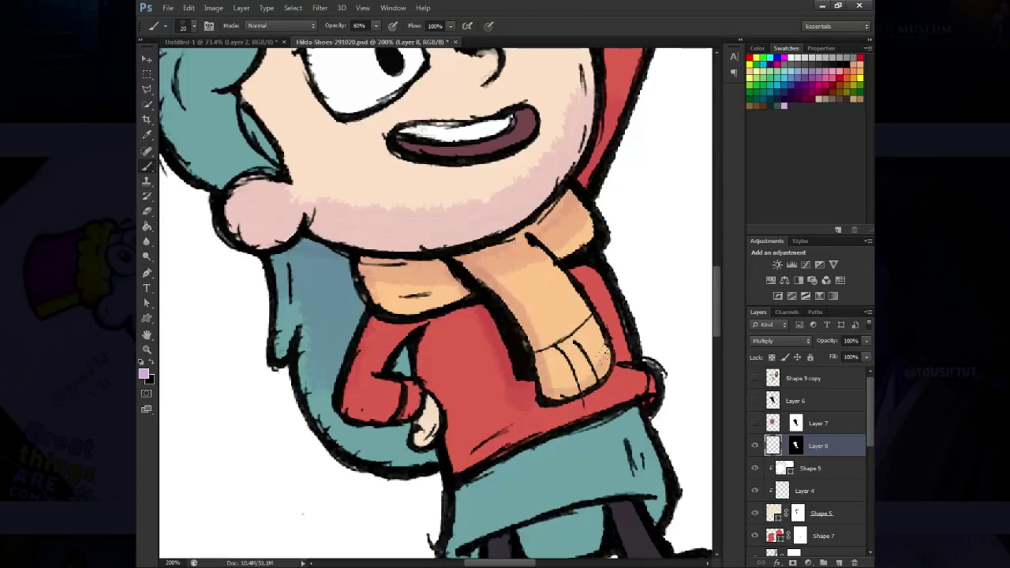
scroll(603, 364, "up", 1)
key("ctrl+z")
key("bracketleft")
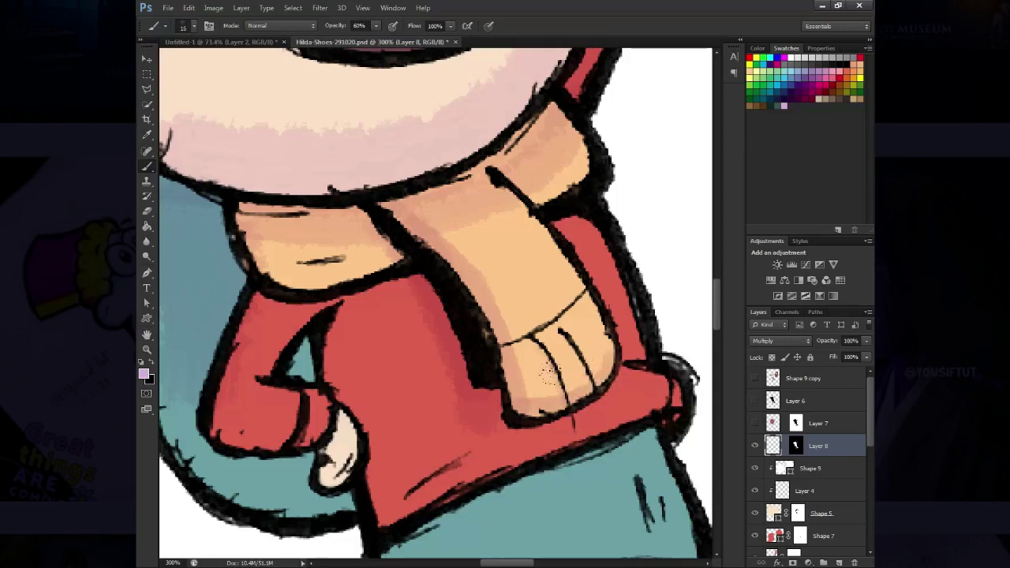
scroll(521, 286, "up", 2)
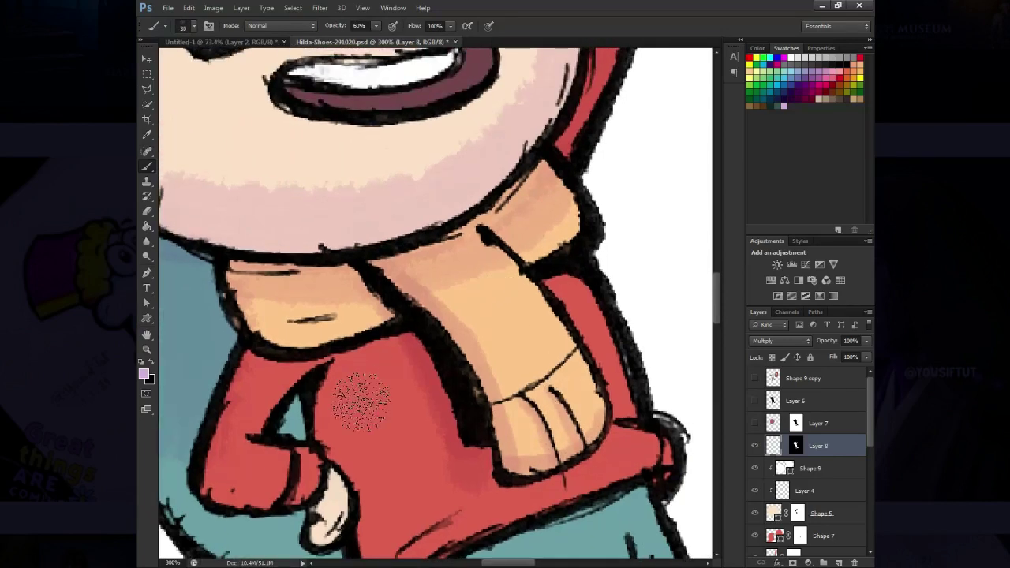
mouse_move(361, 401)
left_mouse_down()
mouse_move(410, 276)
mouse_move(419, 371)
mouse_move(379, 253)
left_mouse_up()
At 80% opacity, darken the red sleeve and paint a shadow across the skirt
key("8")
key("bracketright")
key("bracketright")
left_click_drag(471, 443, 410, 312)
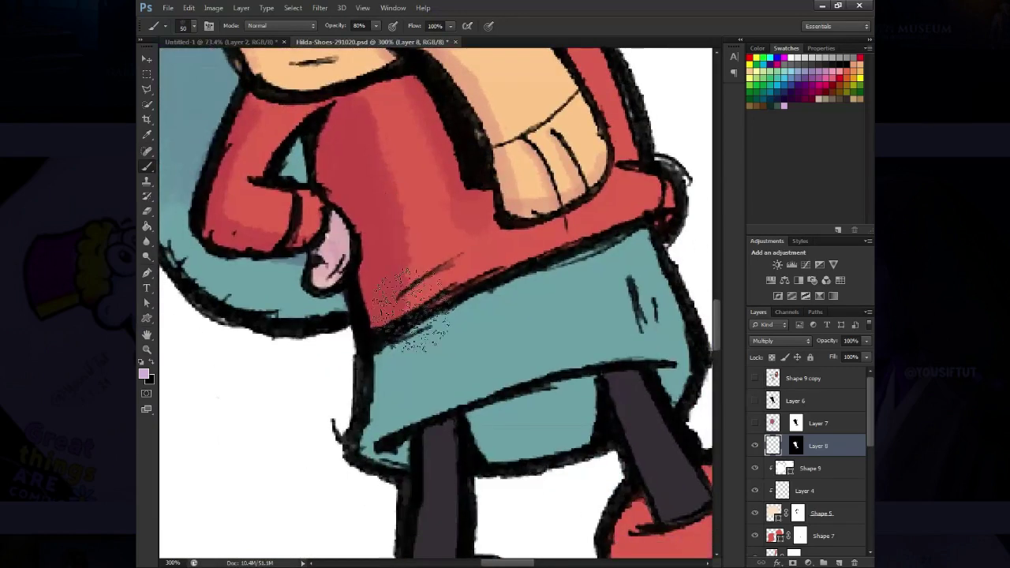
left_click_drag(379, 371, 513, 331)
key("bracketleft")
key("bracketleft")
key("bracketleft")
left_click_drag(506, 371, 469, 331)
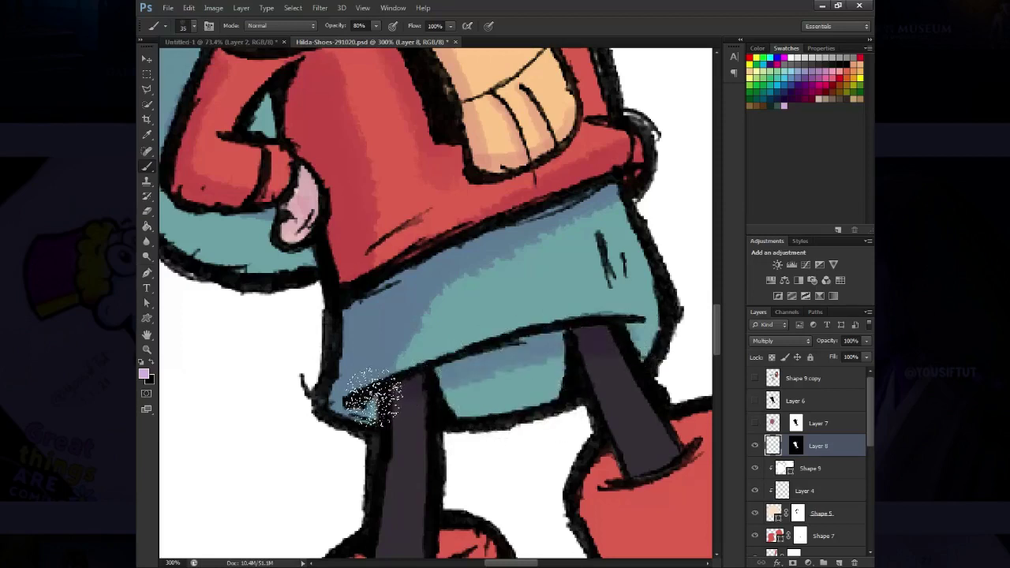
Shade the left edge of the boots with a smaller brush
scroll(372, 396, "down", 2)
scroll(465, 259, "down", 4)
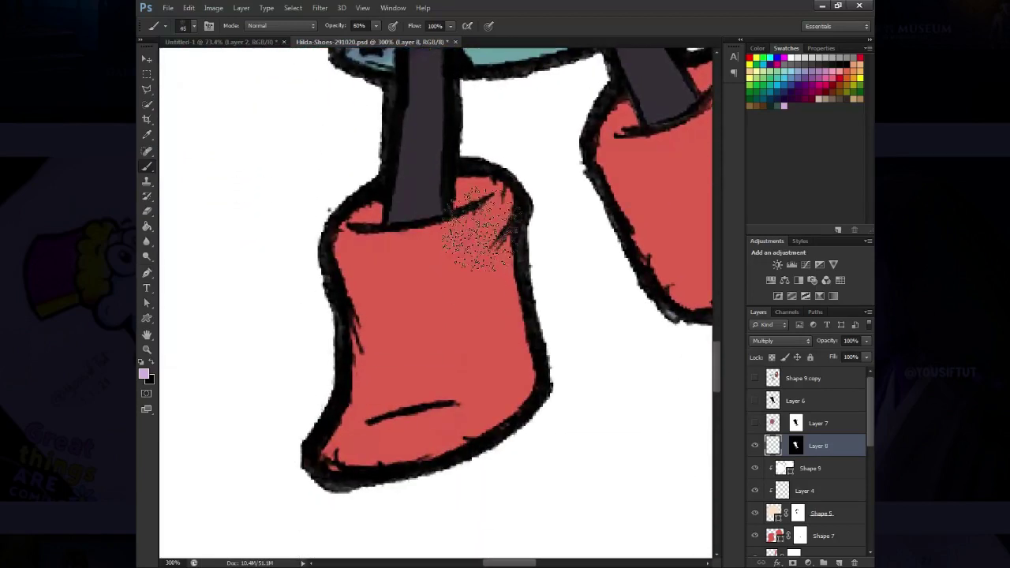
left_click_drag(361, 213, 292, 474)
key("bracketleft")
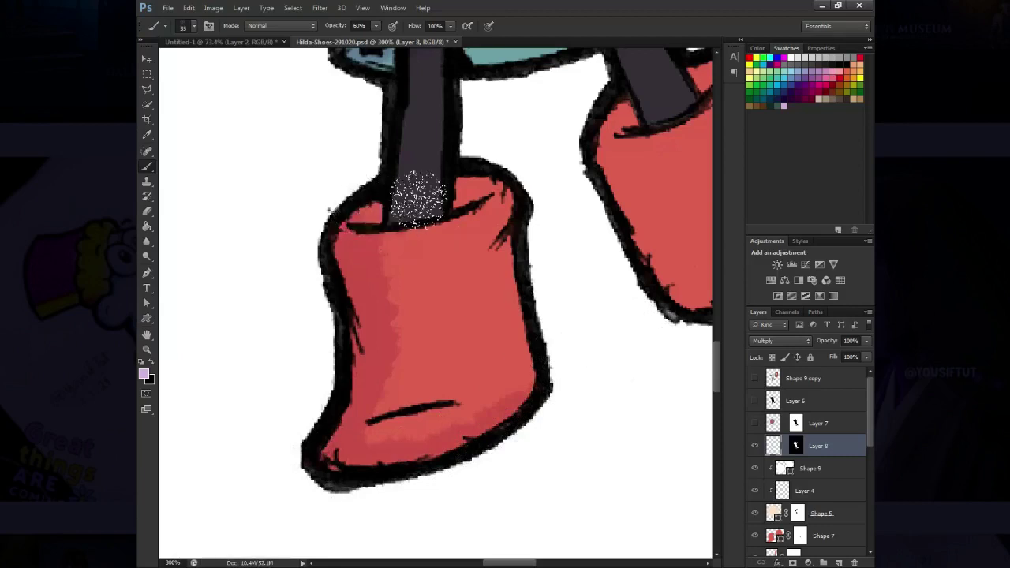
left_click_drag(541, 203, 391, 290)
key("bracketright")
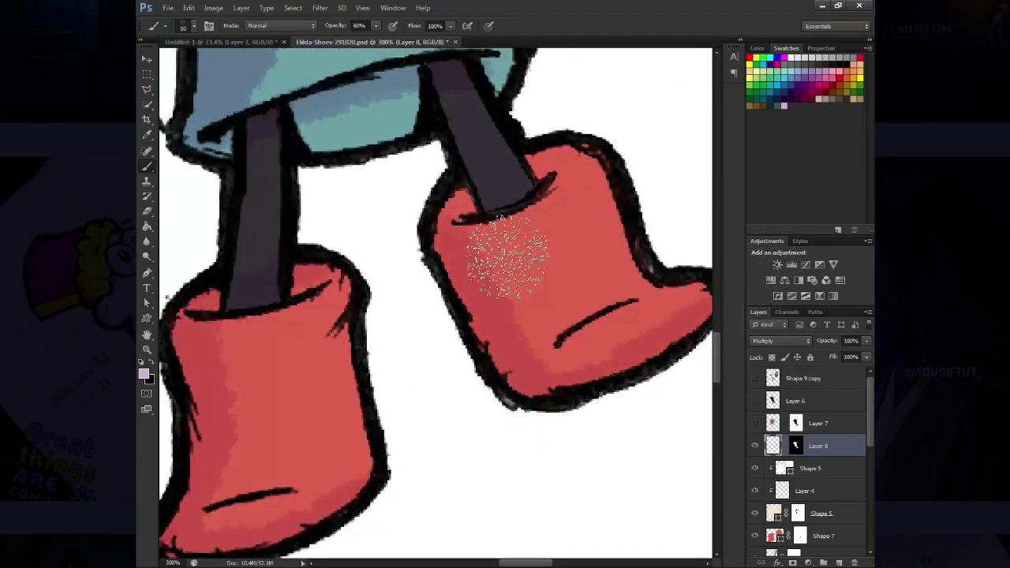
key("bracketleft")
Shade the raised hand and finger, resizing the brush as needed
scroll(500, 383, "right", 3)
scroll(474, 384, "up", 5)
scroll(509, 282, "up", 8)
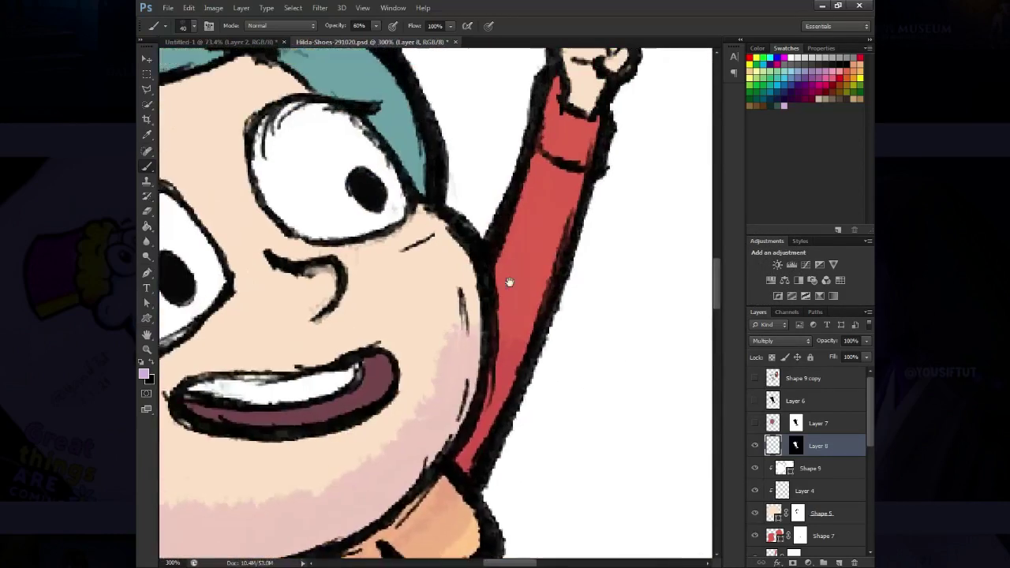
left_click_drag(509, 282, 478, 479)
key("bracketleft")
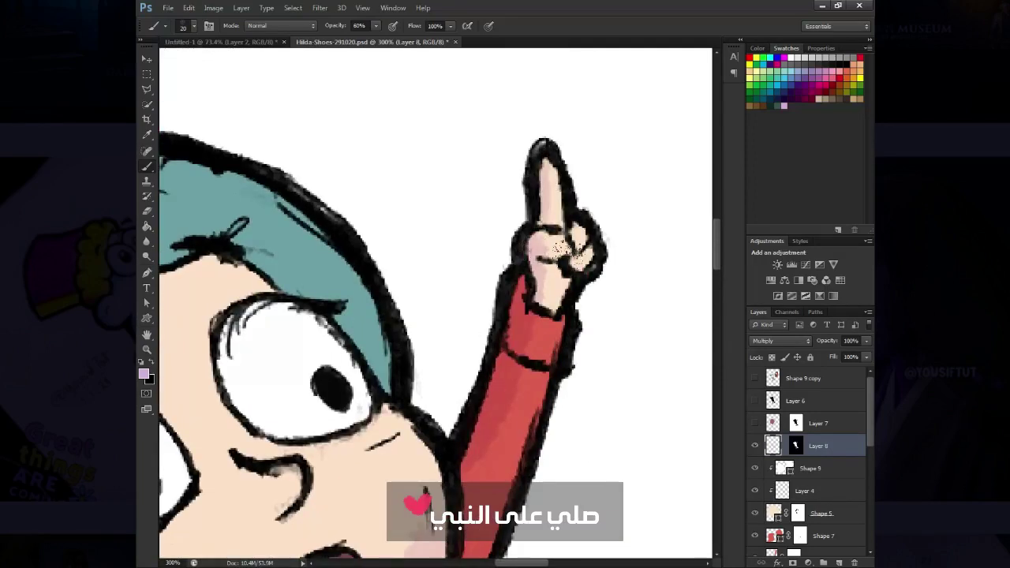
scroll(600, 349, "down", 5)
scroll(349, 236, "left", 3)
scroll(350, 236, "up", 3)
scroll(339, 237, "left", 3)
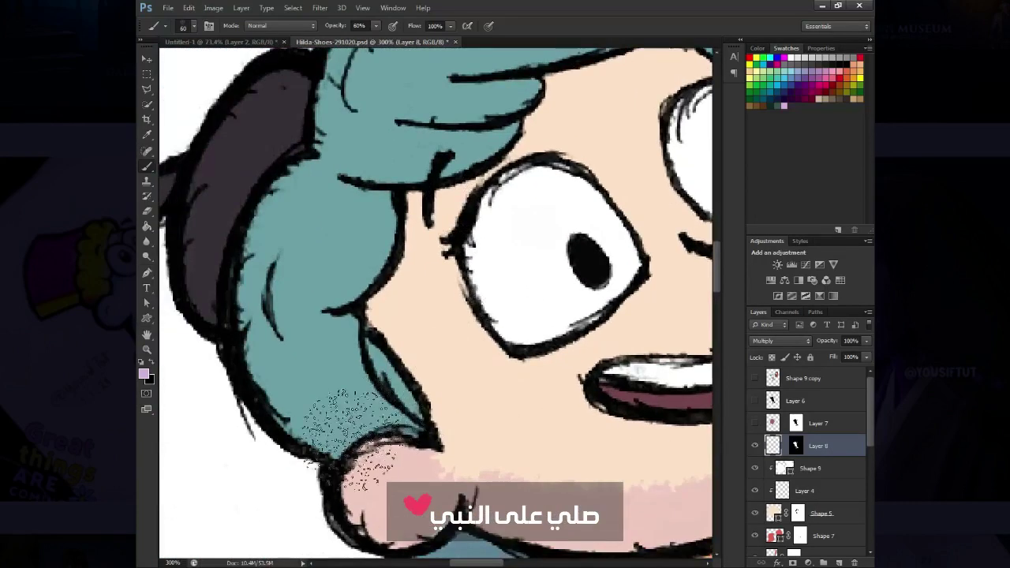
key("bracketright")
key("bracketright")
scroll(323, 442, "up", 5)
scroll(323, 442, "right", 3)
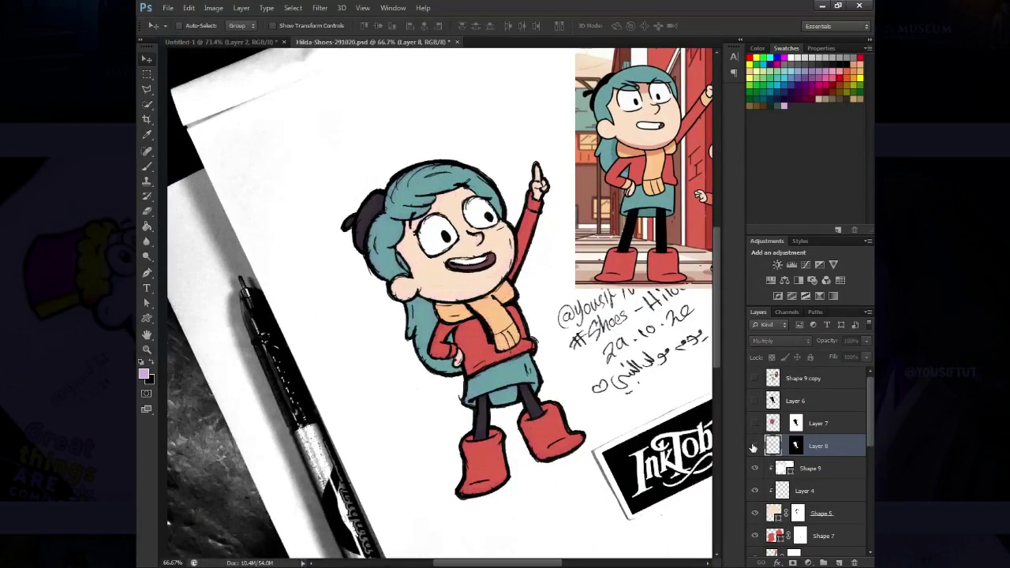
left_click(754, 447)
left_click(754, 447)
left_click(753, 447)
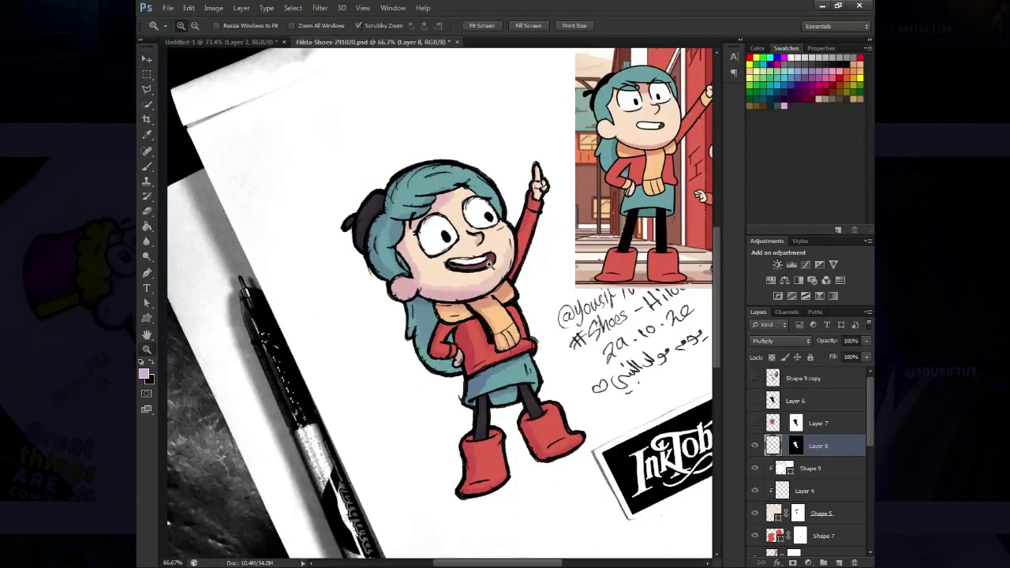
Load the face and hair-body shapes as a selection while painting on Layer 8
key("ctrl+1")
left_click(776, 513)
left_click(776, 513, "ctrl")
left_click(818, 446)
key("b")
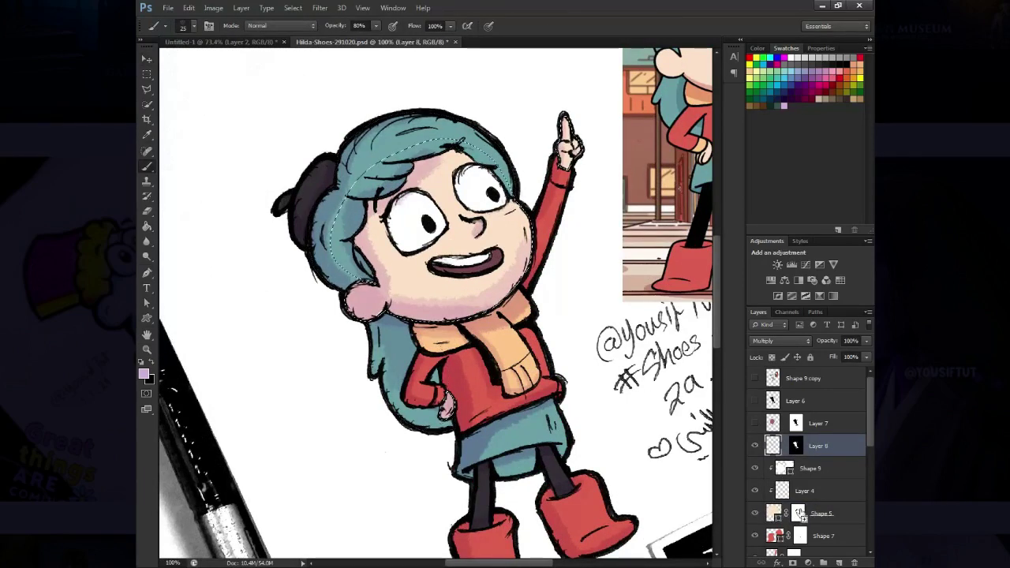
left_click(775, 513, "ctrl+shift")
Try pink shading on the jaw and right cheek, undoing the darker strokes
key("ctrl+plus")
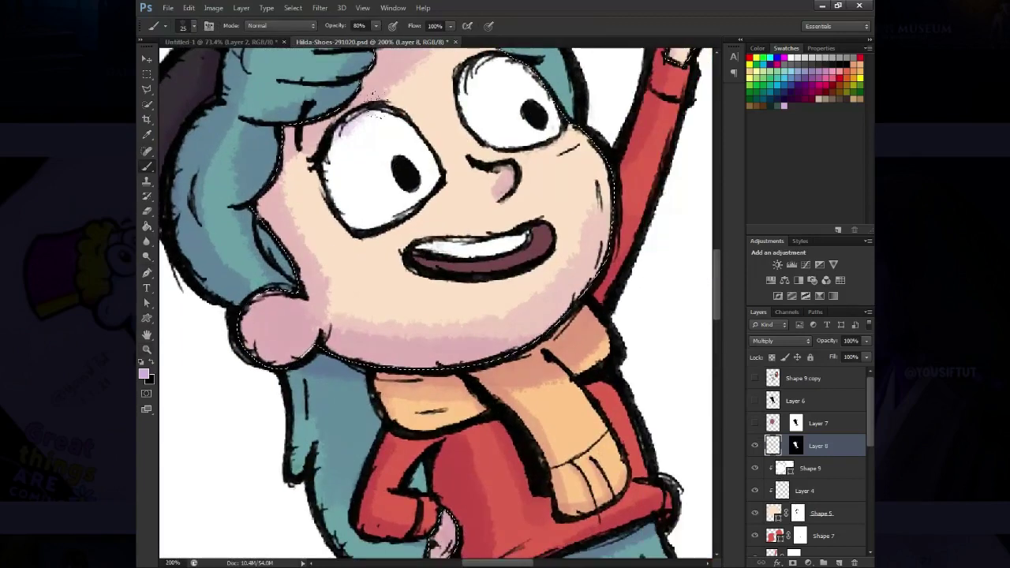
key("bracketright")
key("bracketright")
key("bracketright")
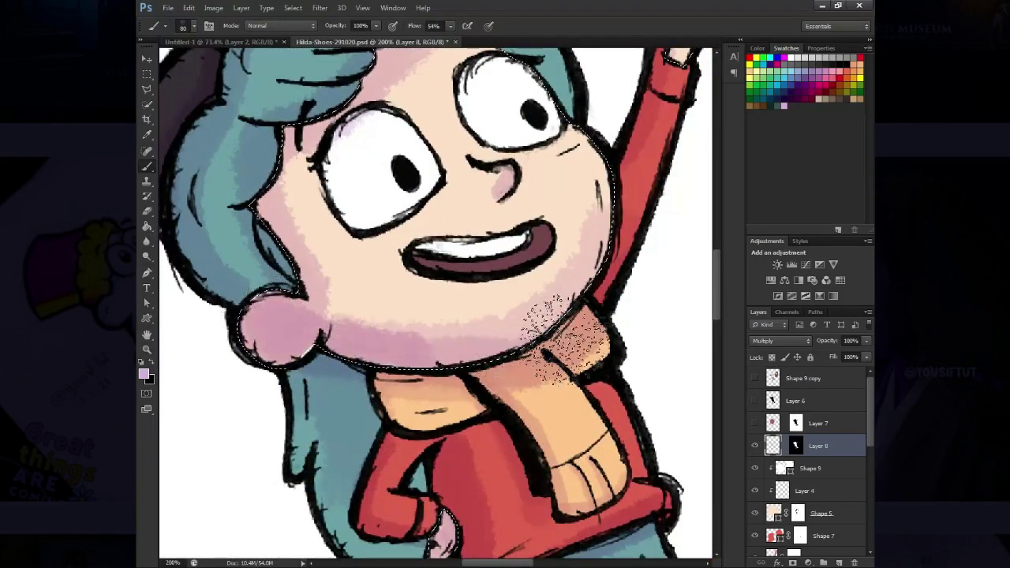
mouse_move(269, 342)
left_mouse_down()
mouse_move(433, 379)
mouse_move(350, 293)
mouse_move(316, 226)
left_mouse_up()
key("ctrl+z")
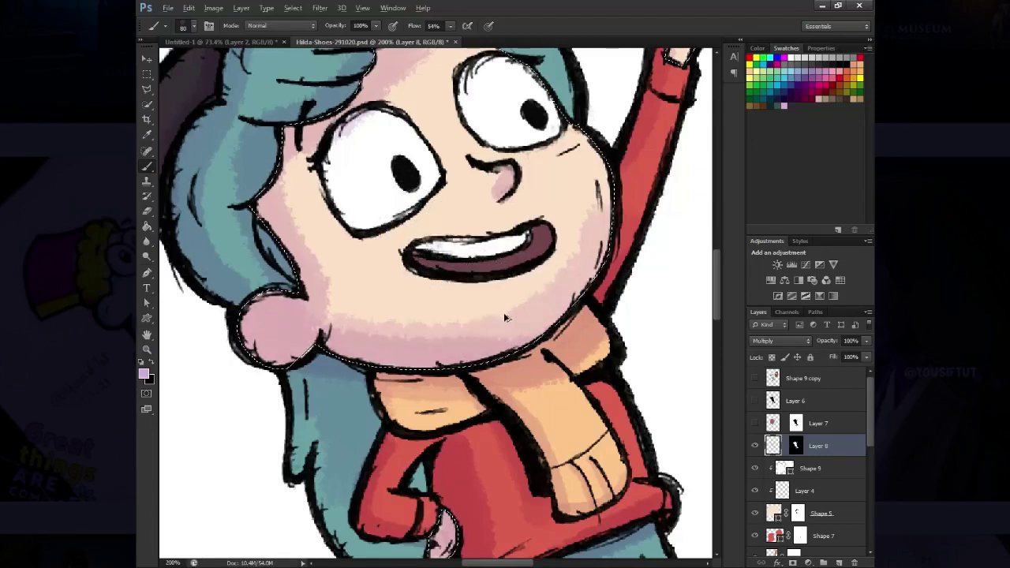
left_click_drag(462, 327, 505, 332)
left_click_drag(363, 332, 611, 237)
key("ctrl+z")
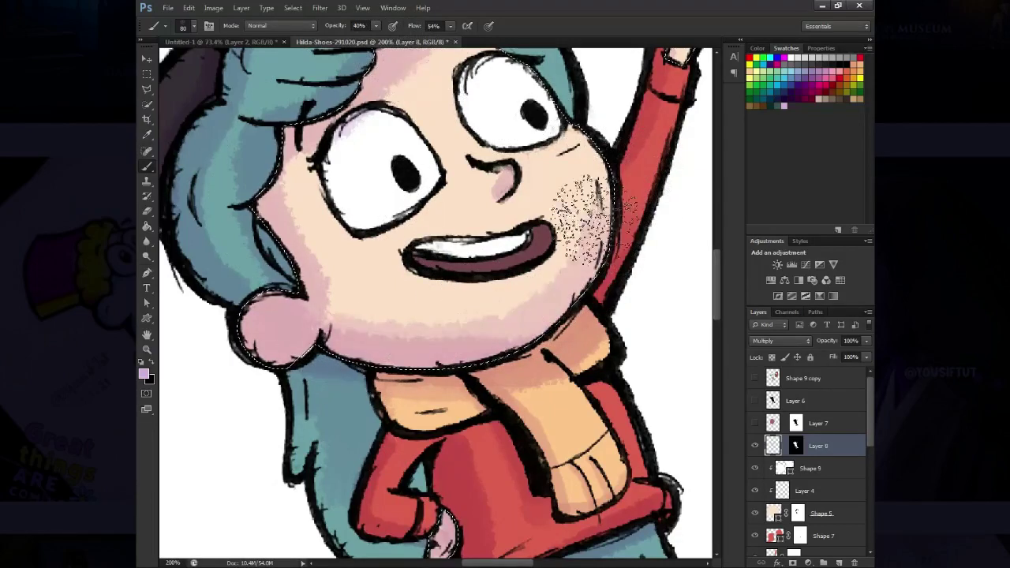
Switch to full opacity with low flow and try cheek shading beside the eye, then undo it
key("4")
key("0")
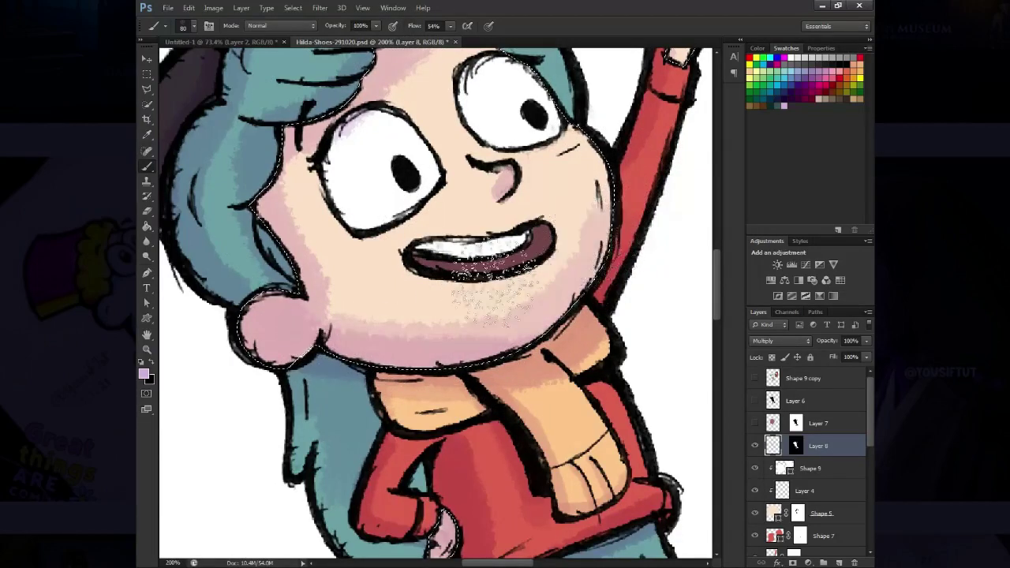
key("shift+1")
key("shift+2")
left_click_drag(315, 182, 411, 339)
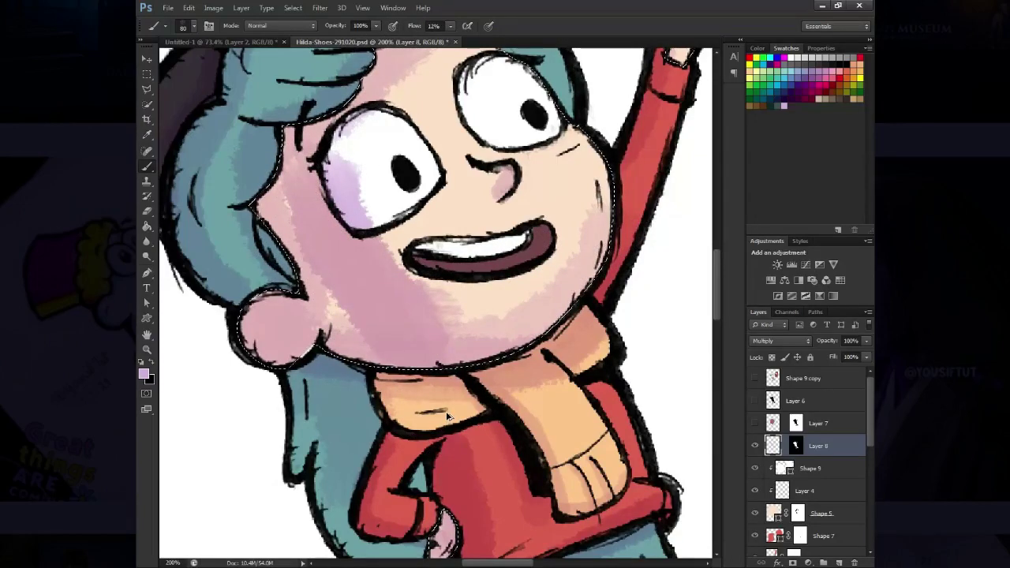
key("ctrl+z")
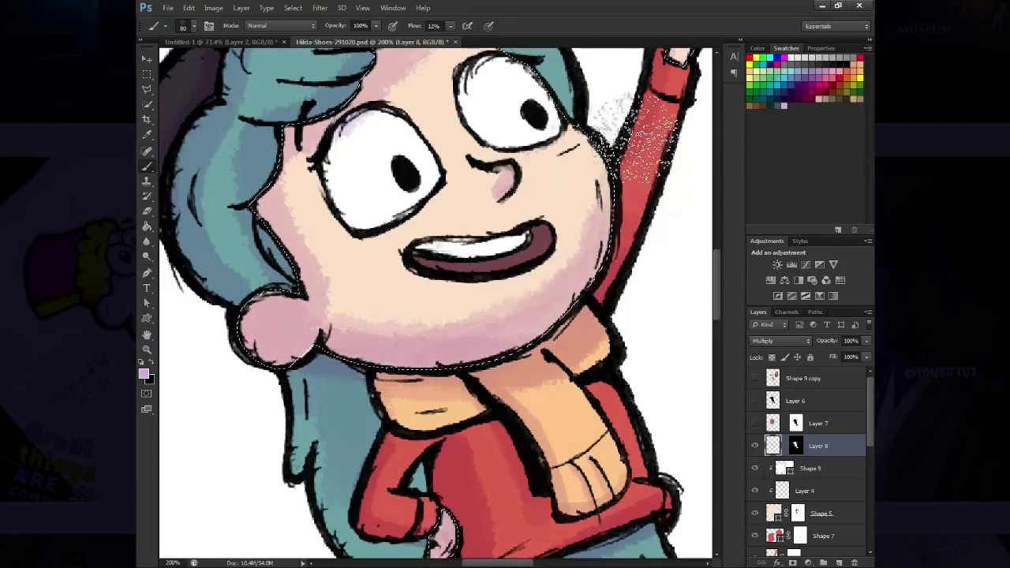
Load the hair shape as a selection and return to Layer 8 with a smaller brush
left_click_drag(425, 347, 513, 438)
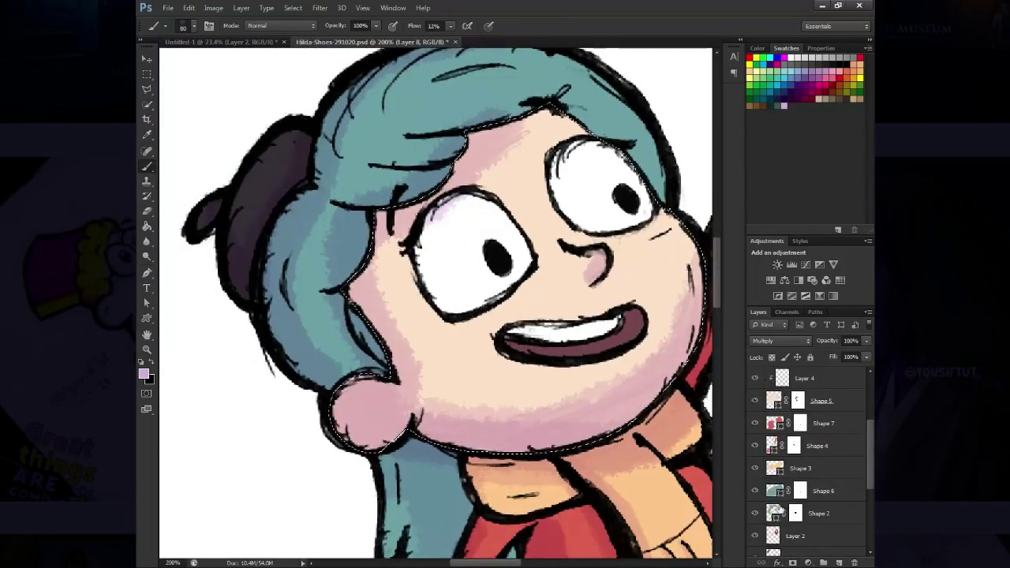
scroll(813, 490, "down", 2)
left_click(784, 470, "ctrl")
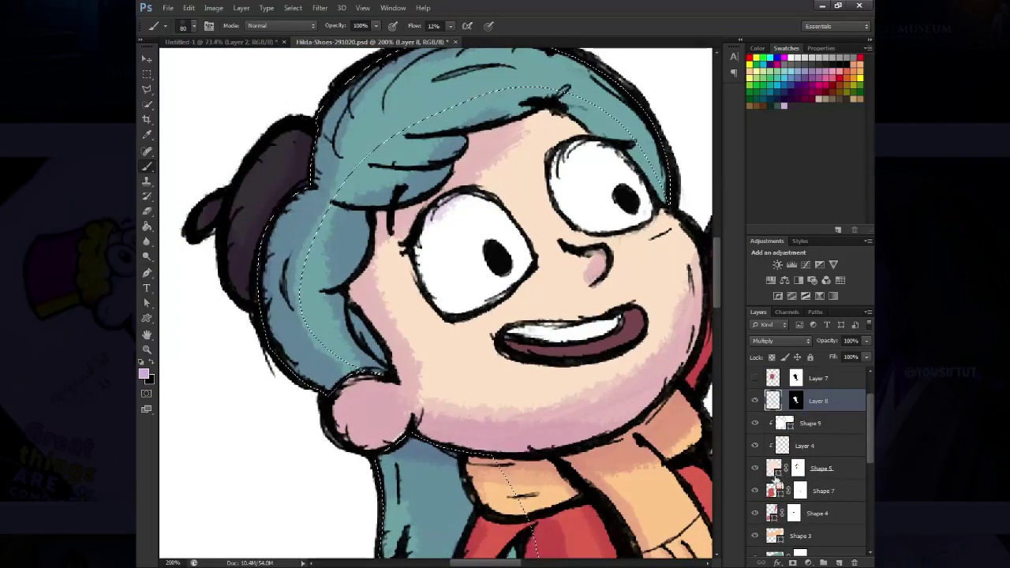
scroll(813, 474, "down", 1)
key("z")
key("ctrl+minus")
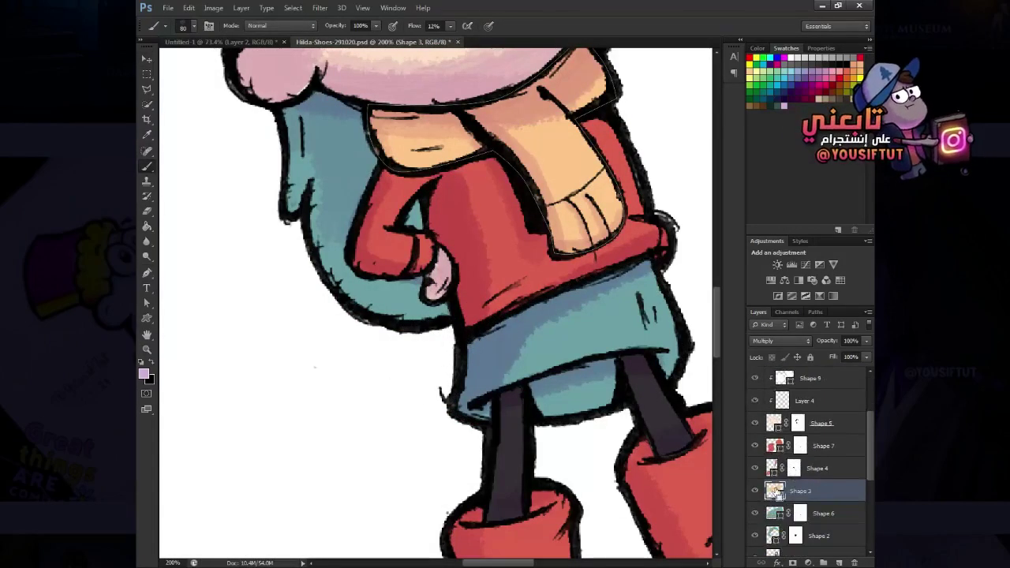
left_click(775, 445)
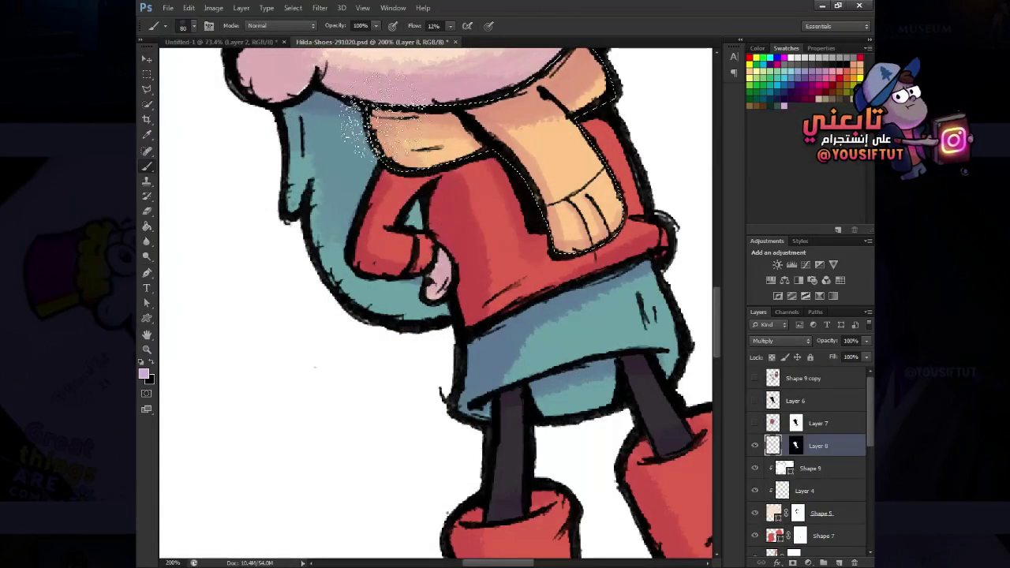
key("bracketleft")
key("bracketleft")
key("bracketleft")
Brush a light highlight onto the sweater and duplicate Layer 8 to intensify it
key("ctrl+d")
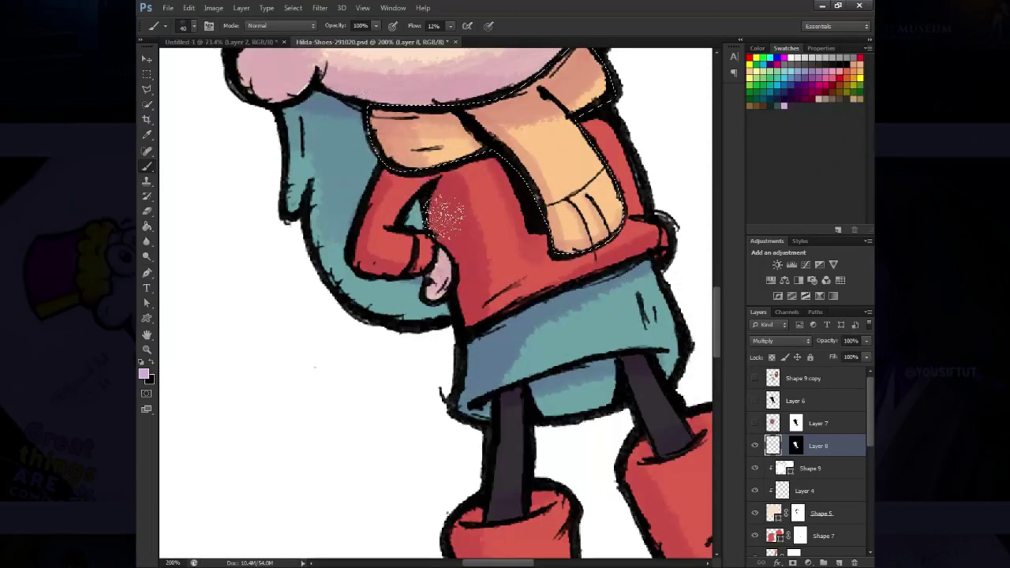
mouse_move(477, 64)
left_mouse_down()
mouse_move(462, 213)
mouse_move(474, 243)
left_mouse_up()
key("ctrl+z")
key("bracketleft")
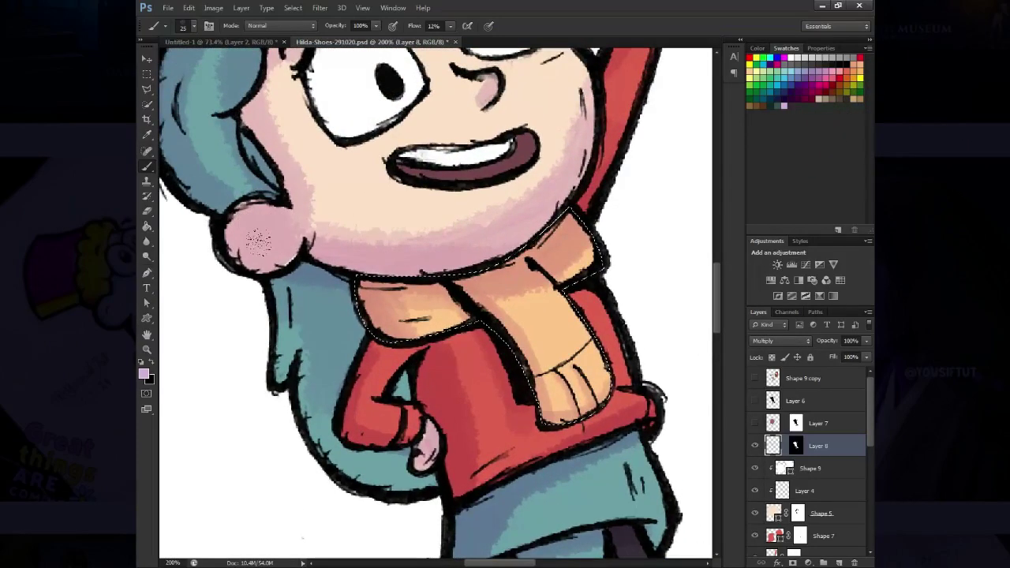
key("ctrl+d")
key("ctrl+j")
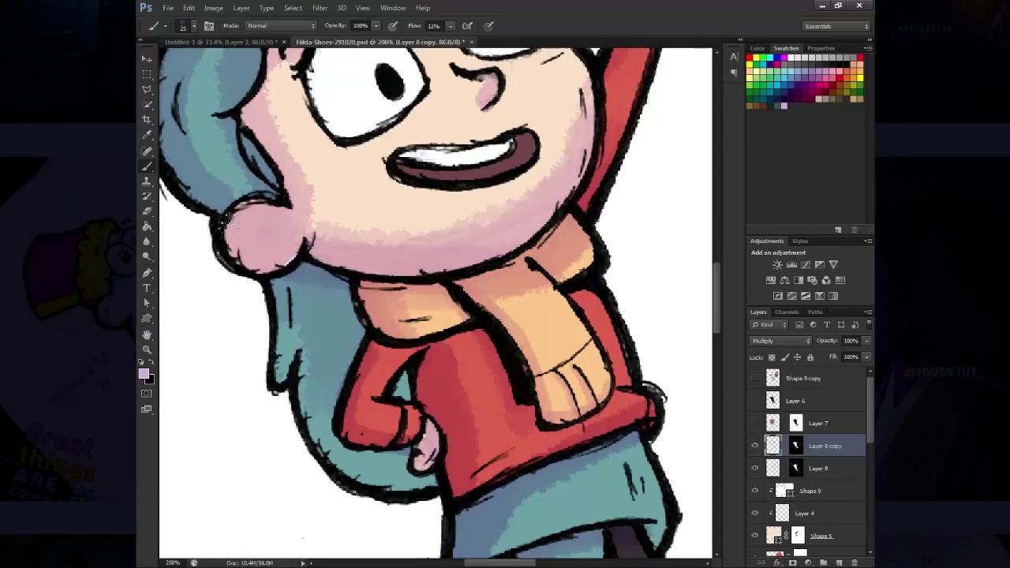
left_click_drag(266, 247, 309, 413)
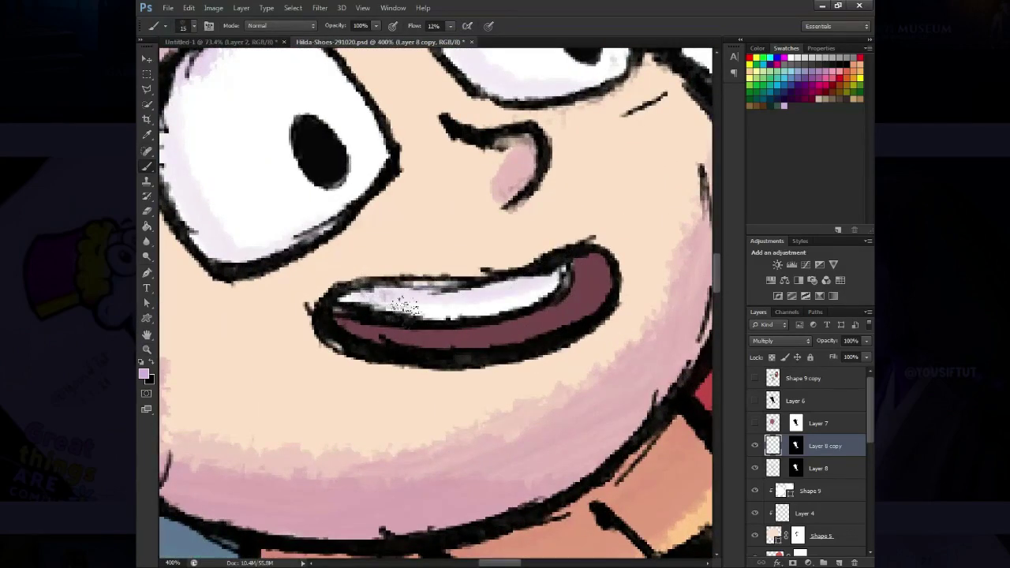
key("z")
left_click_drag(402, 306, 300, 306)
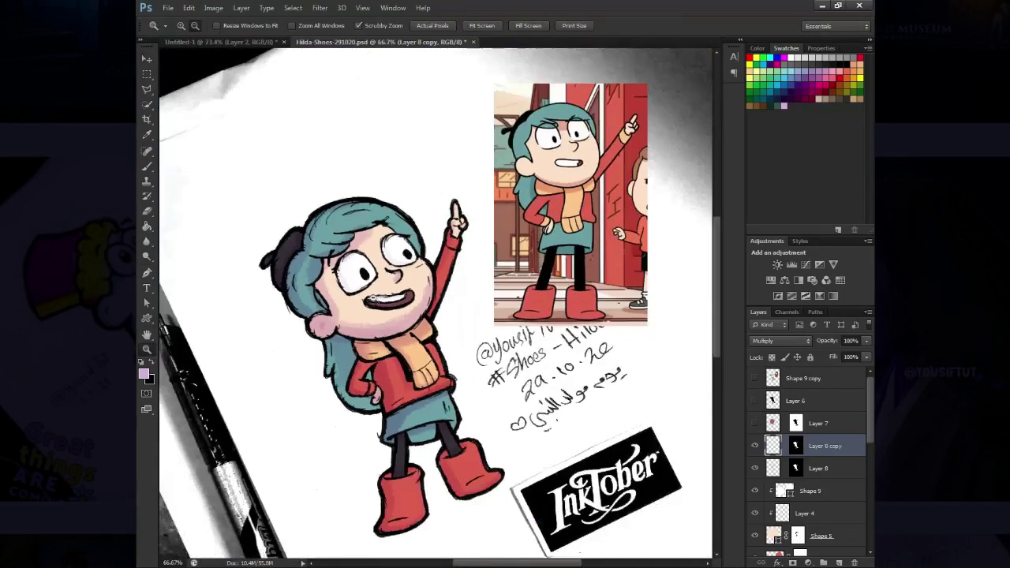
left_click_drag(395, 372, 474, 372)
key("b")
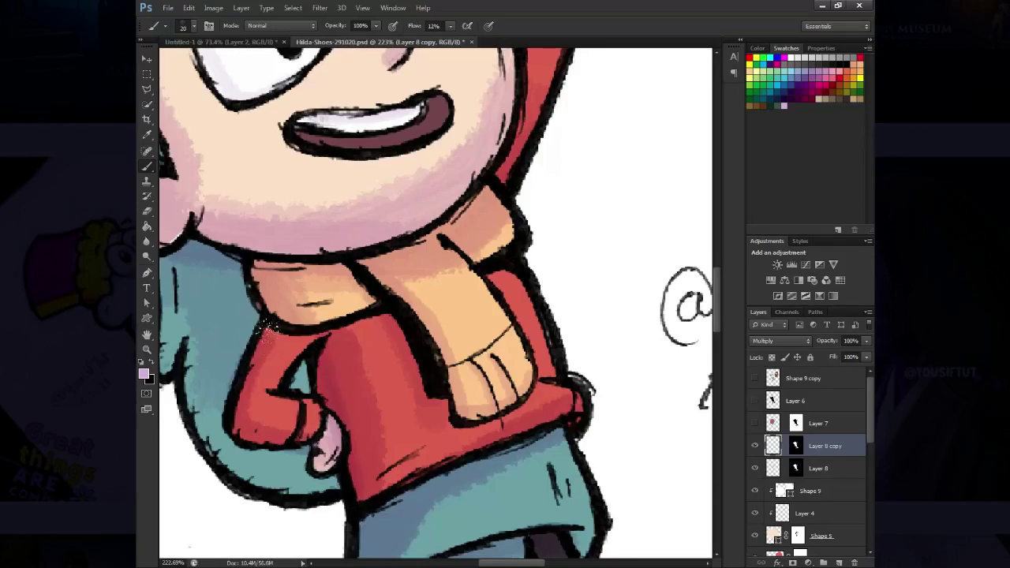
key("v")
left_click_drag(417, 394, 409, 307)
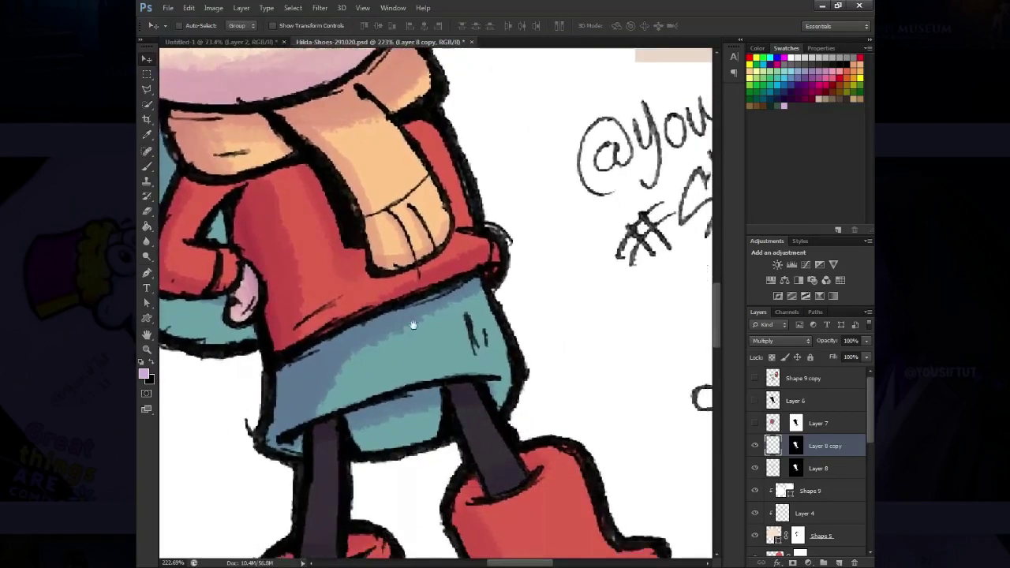
key("ctrl+minus")
key("b")
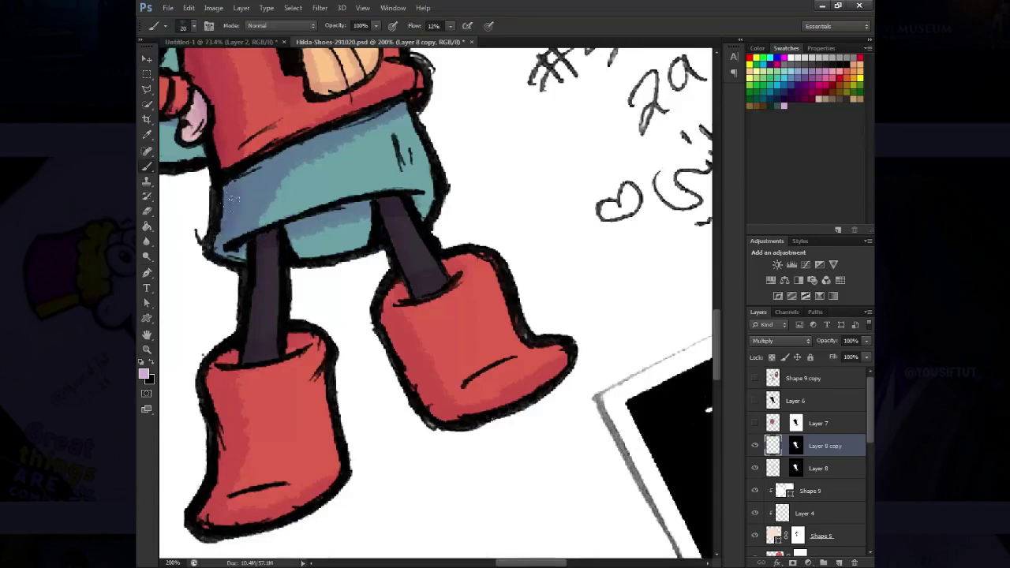
key("ctrl+minus")
key("ctrl+minus")
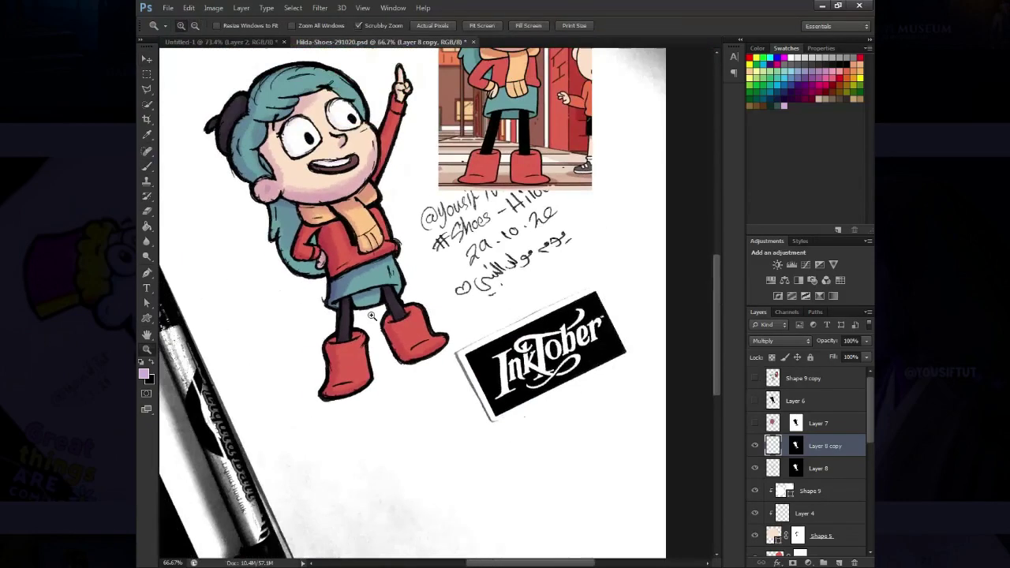
key("v")
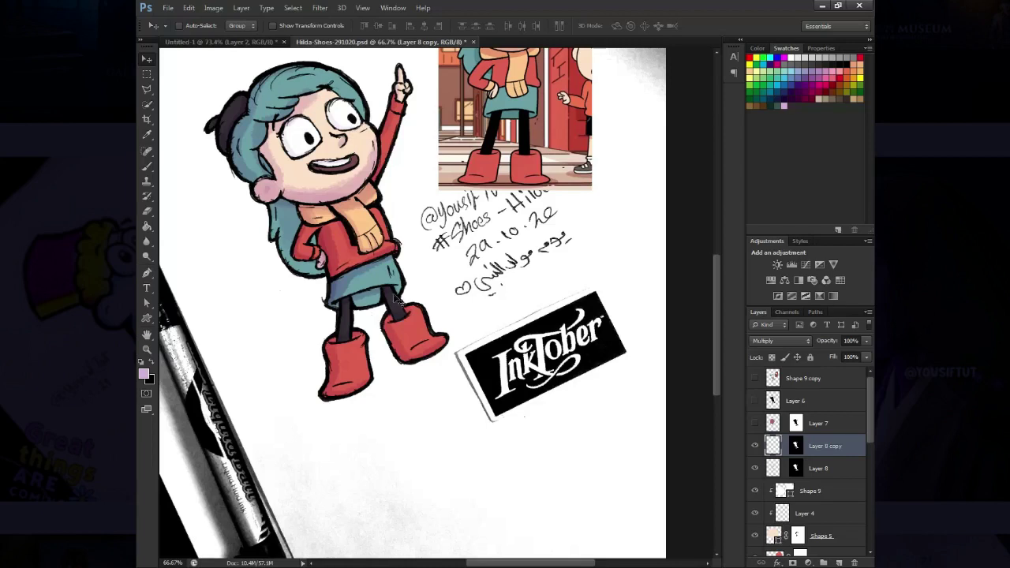
scroll(398, 300, "down", 1)
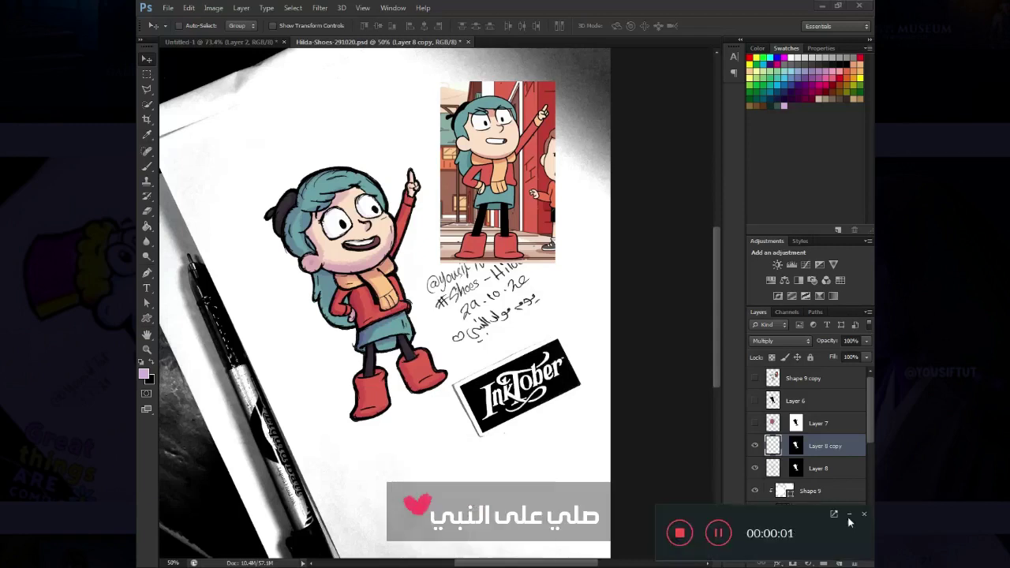
Zoom to 100% on the boots and paint a purple shadow beneath them on new Layer 9
key("z")
left_click_drag(389, 286, 404, 412)
double_click(404, 412)
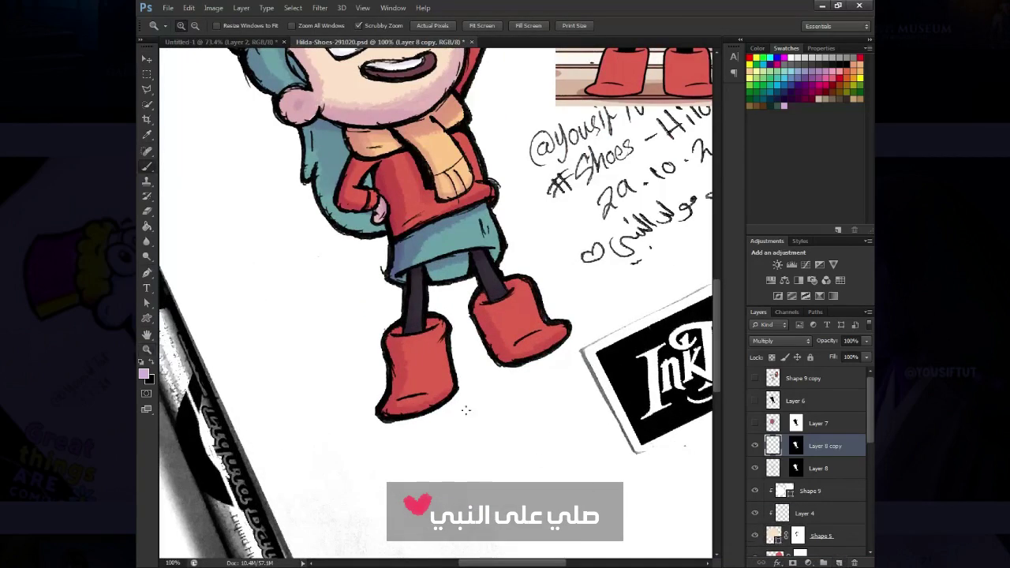
key("b")
left_click(839, 564)
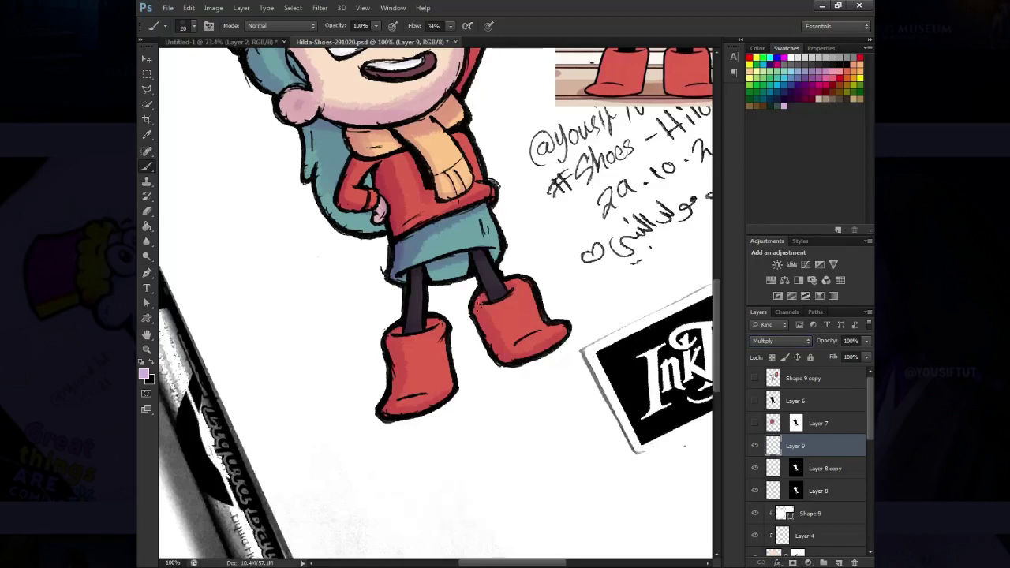
key("bracketleft")
mouse_move(551, 331)
left_mouse_down()
mouse_move(305, 451)
mouse_move(631, 352)
mouse_move(303, 446)
mouse_move(407, 407)
left_mouse_up()
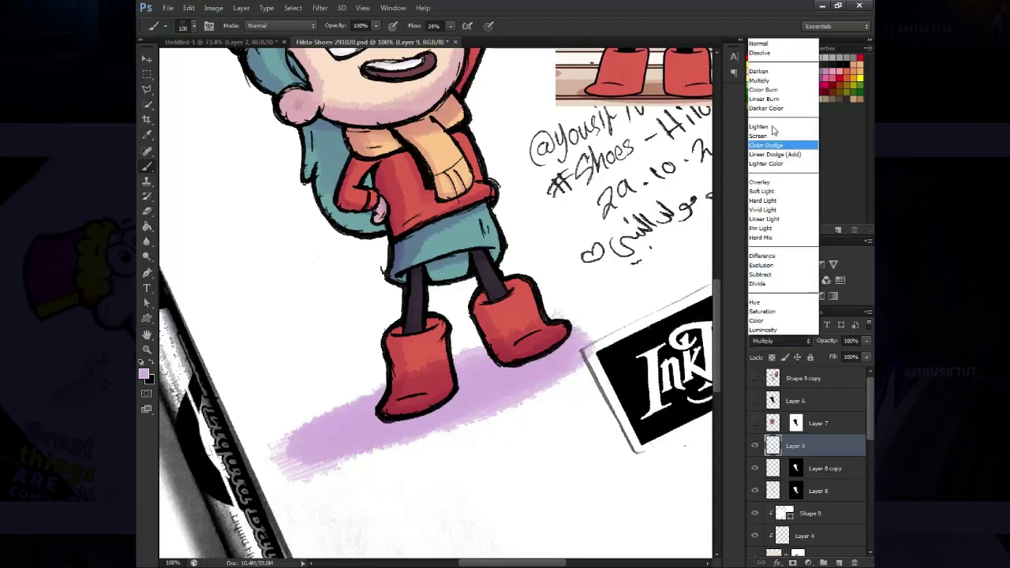
Copy Layer 8's silhouette mask onto Layer 9 and desaturate and darken the shadow with Hue/Saturation
key("v")
left_click_drag(796, 469, 799, 446)
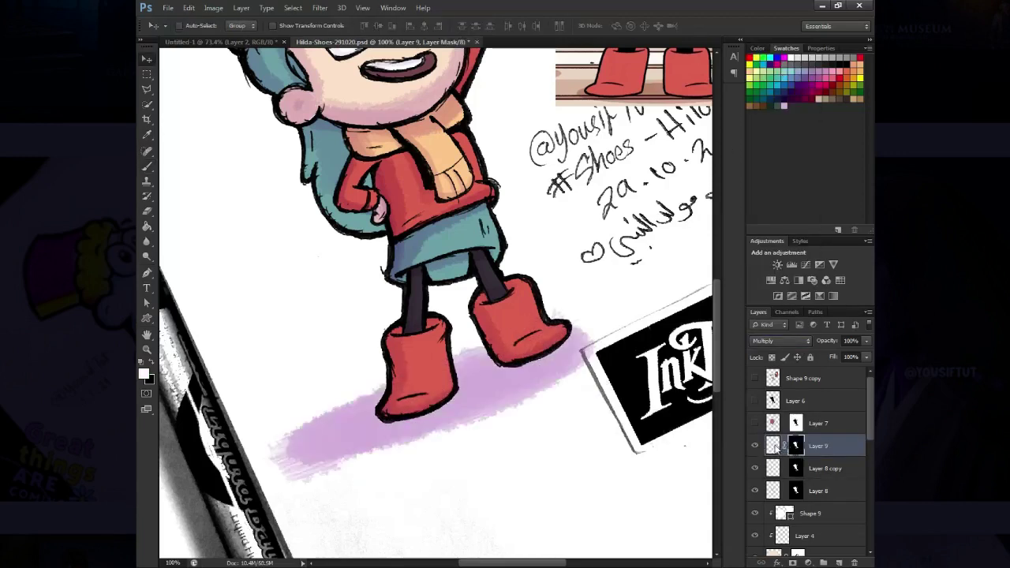
key("ctrl+u")
mouse_move(720, 398)
left_mouse_down()
mouse_move(706, 399)
mouse_move(702, 427)
left_mouse_up()
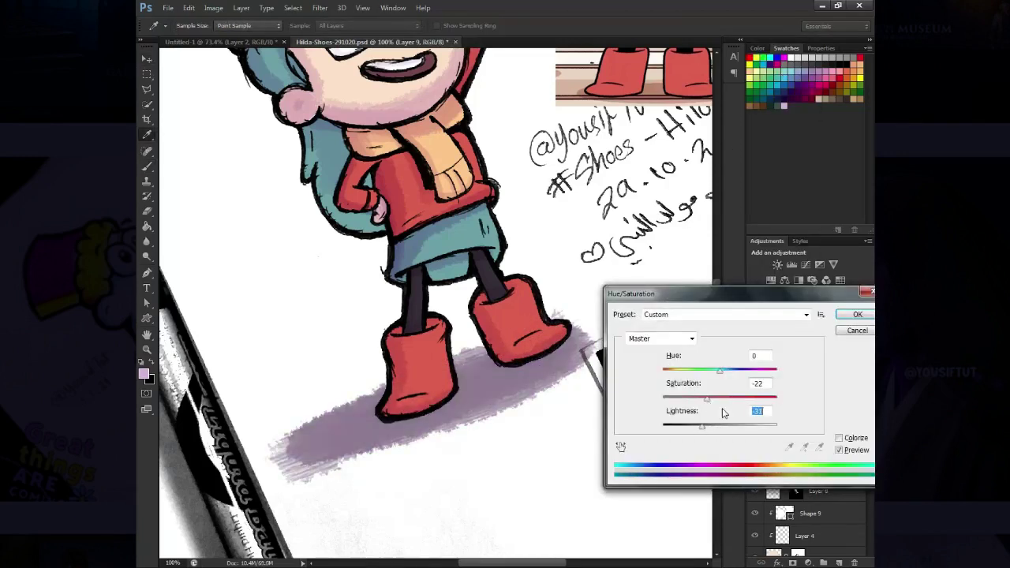
key("Return")
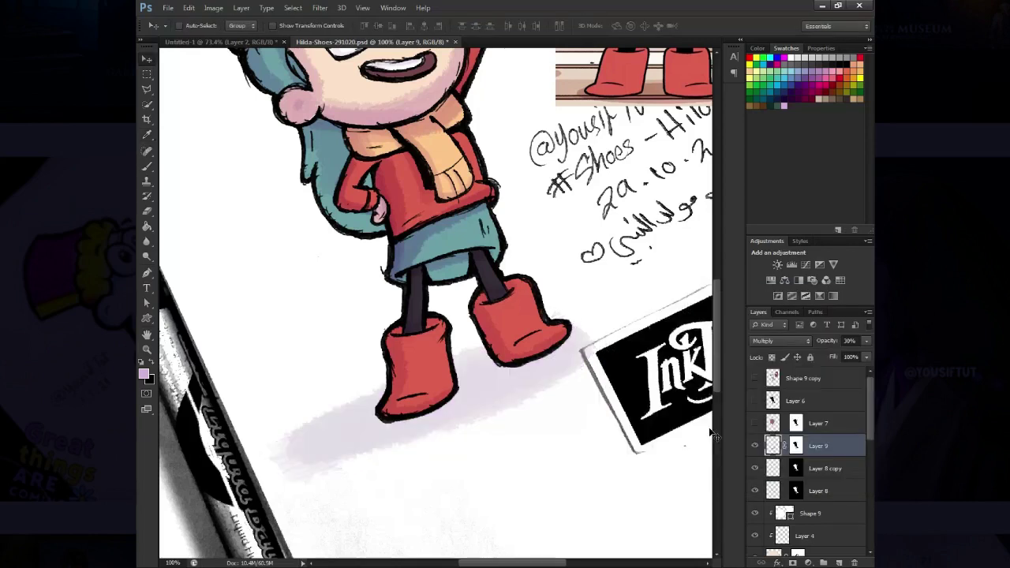
Set the shadow layer to 50% opacity and refine its edge near the boot
key("ctrl+0")
key("z")
key("ctrl+1")
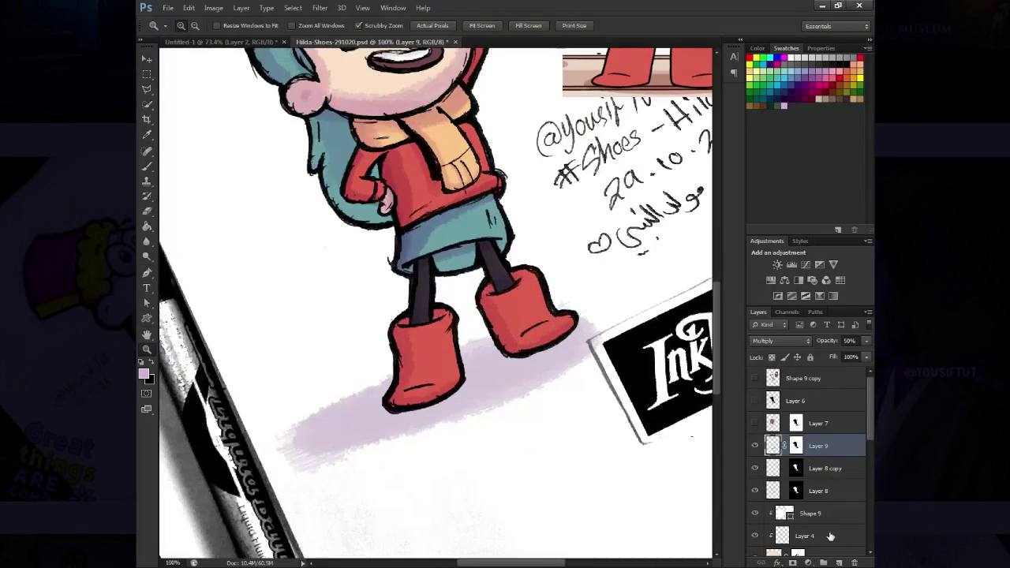
key("b")
left_click_drag(568, 379, 608, 315)
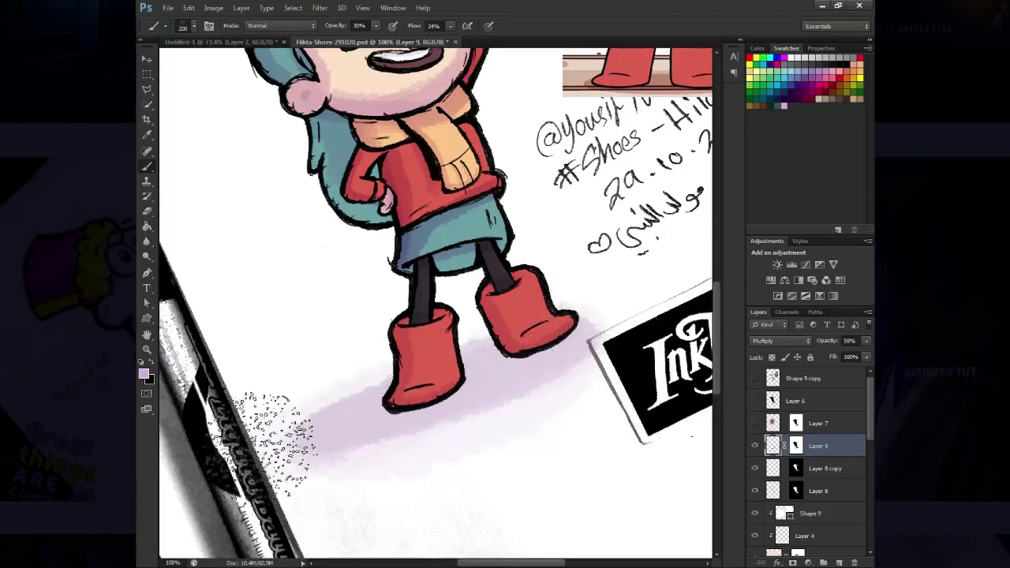
key("z")
key("ctrl+minus")
key("ctrl+minus")
key("ctrl+minus")
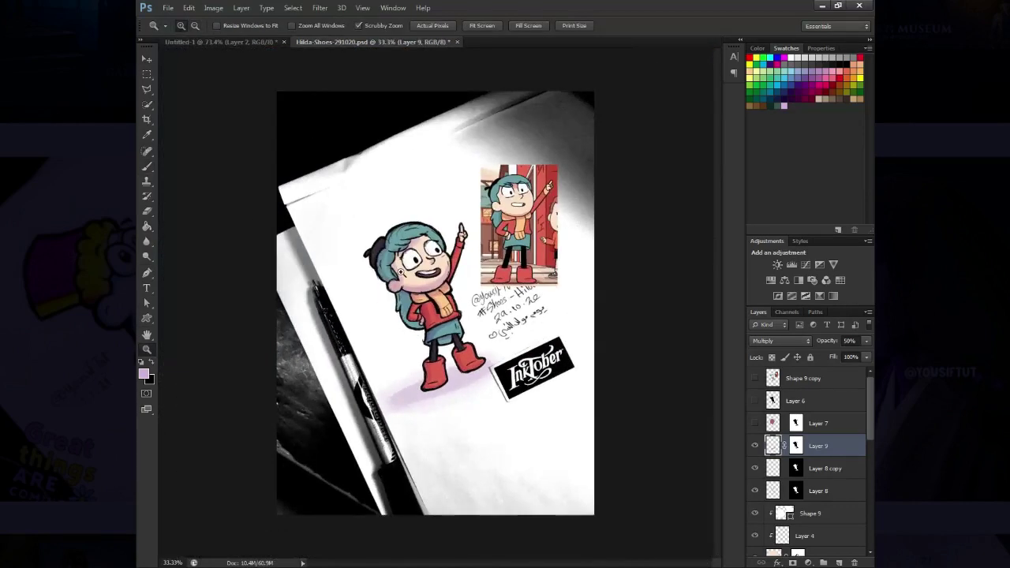
Add a new layer in the Layers panel for the red backdrop blob
key("v")
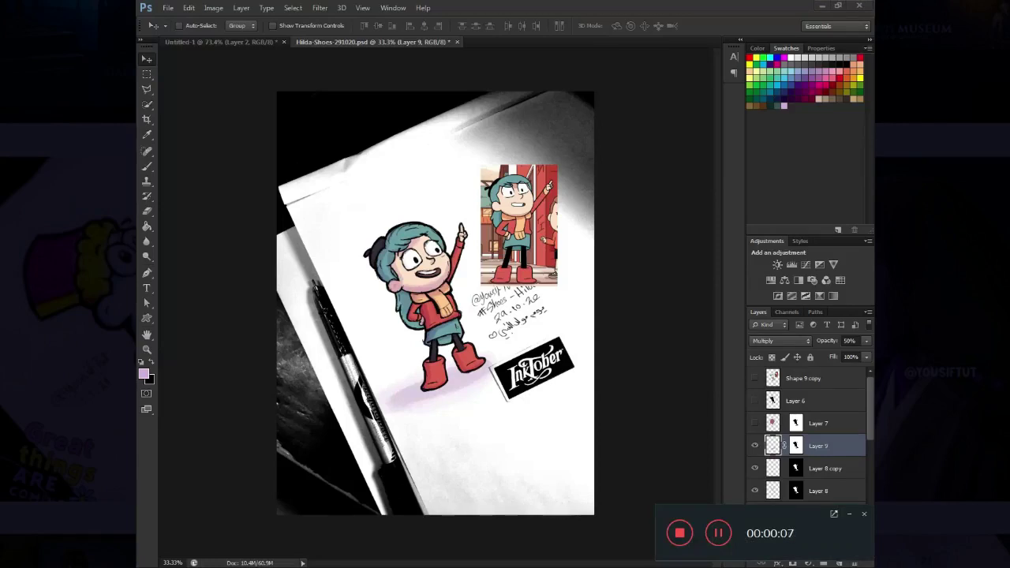
left_click(849, 515)
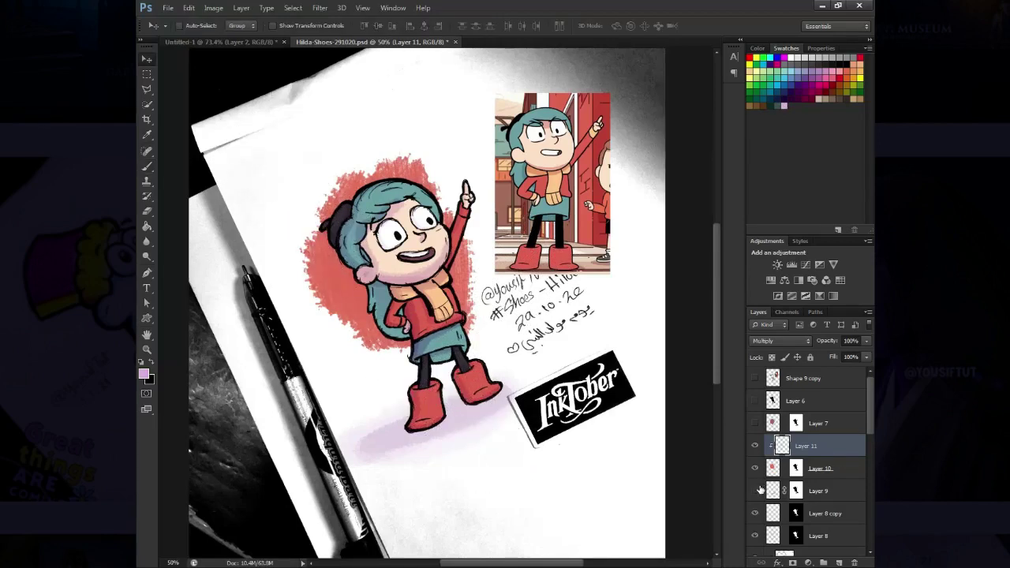
Hide Layer 11, Layer 10 and all colour layers down to the Background sketch photo
left_click(754, 447)
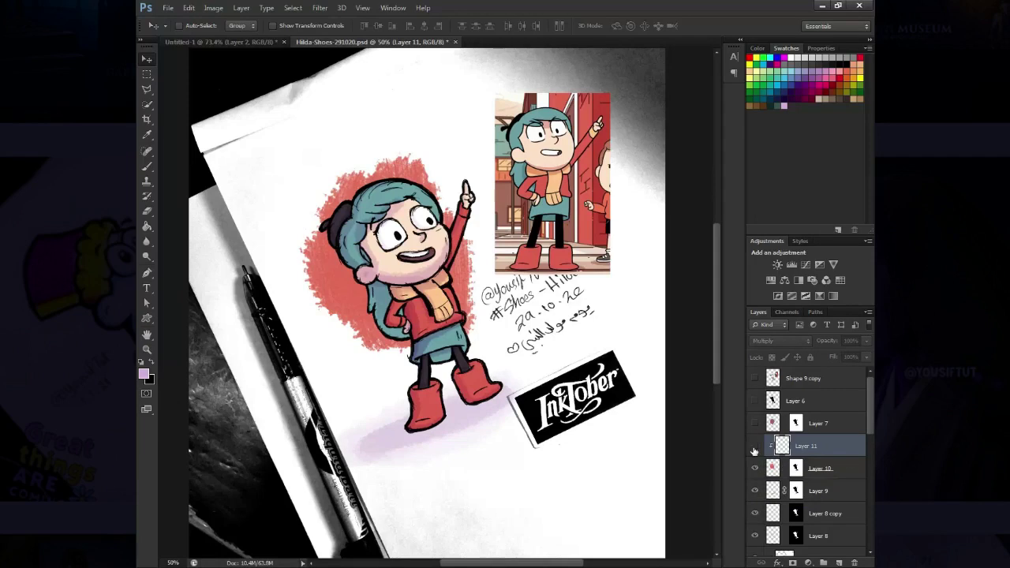
left_click(755, 468)
scroll(805, 474, "down", 3)
left_click(756, 545, "alt")
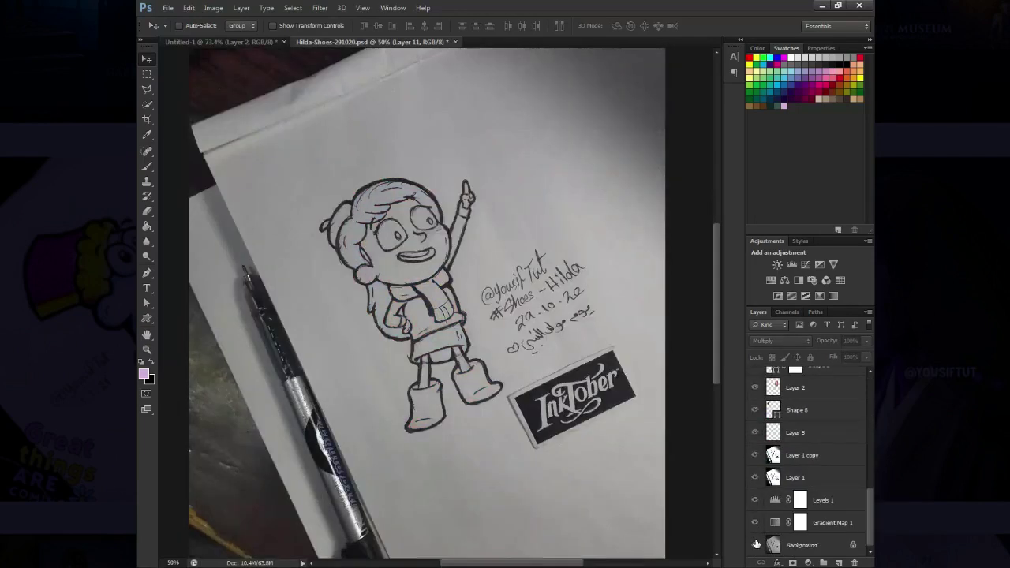